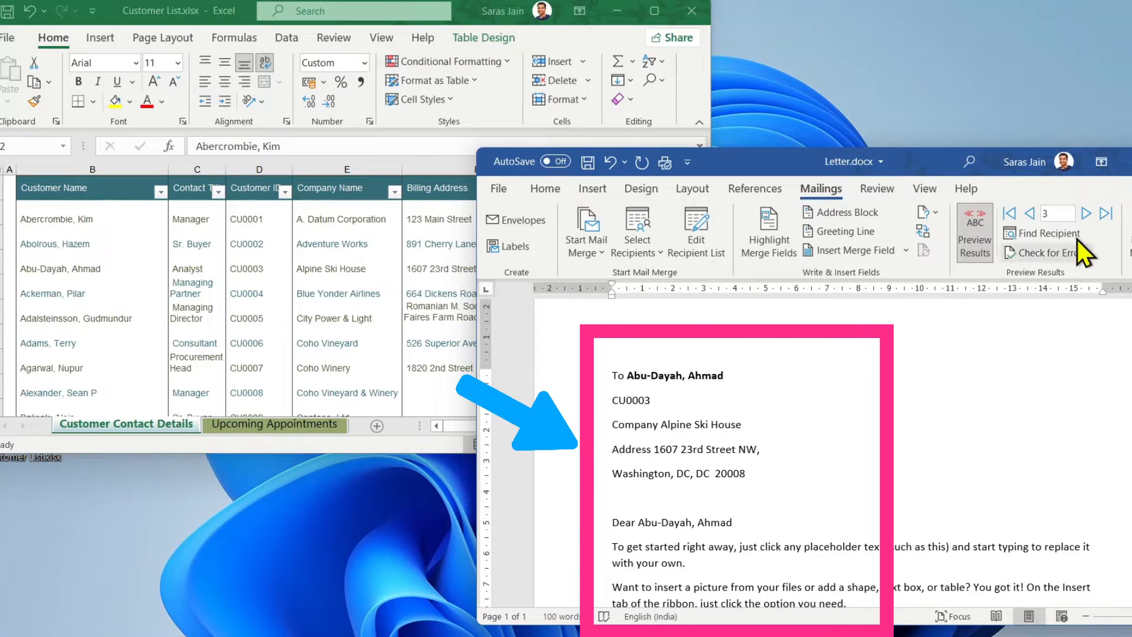
Page through the merged letter previews for several customer records, forward to record 8, back to record 1, and forward again
left_click(1086, 213)
left_click(1086, 212)
left_click(1086, 213)
left_click(1086, 212)
left_click(1086, 213)
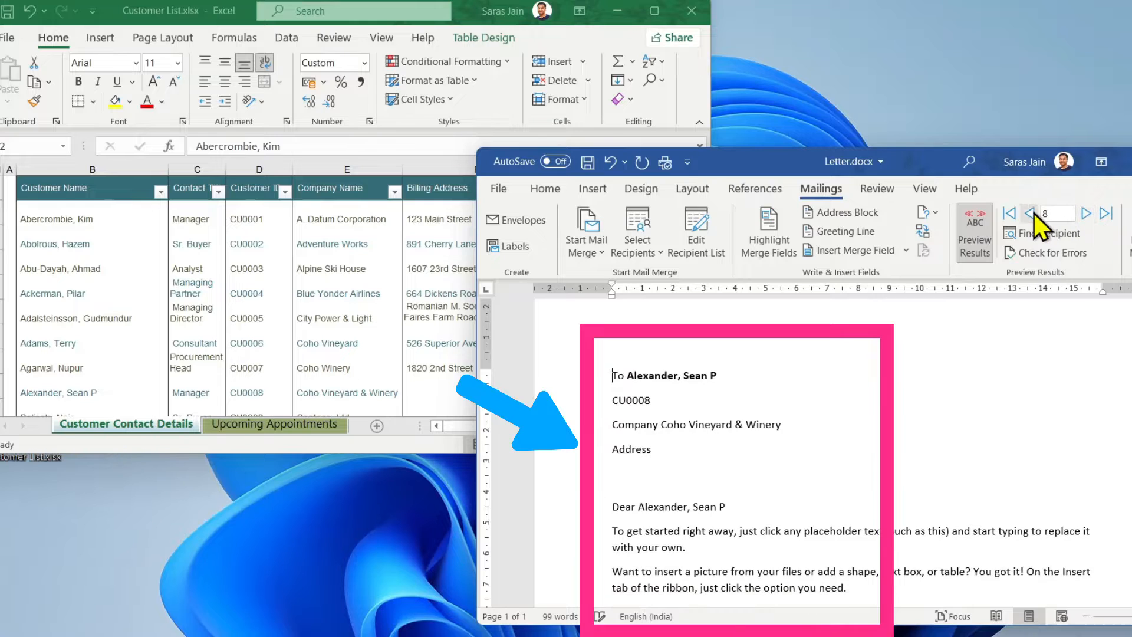
left_click(1033, 211)
left_click(1032, 211)
left_click(1032, 211)
left_click(1032, 211)
left_click(1033, 211)
left_click(1033, 211)
left_click(1032, 211)
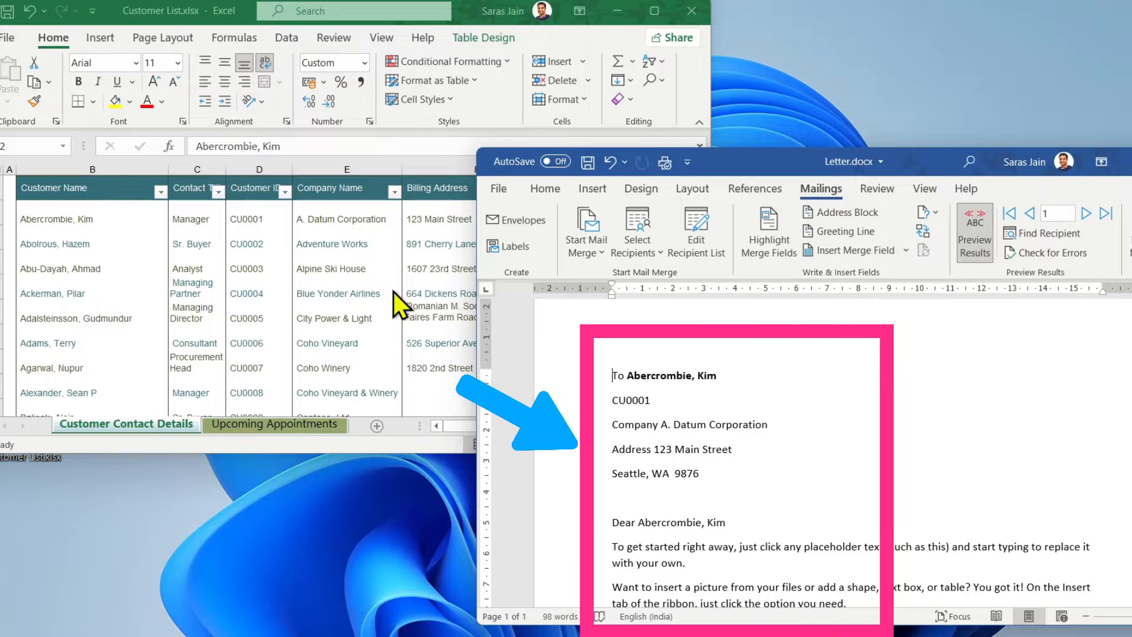
left_click(1087, 212)
left_click(1086, 212)
left_click(1086, 212)
left_click(1086, 212)
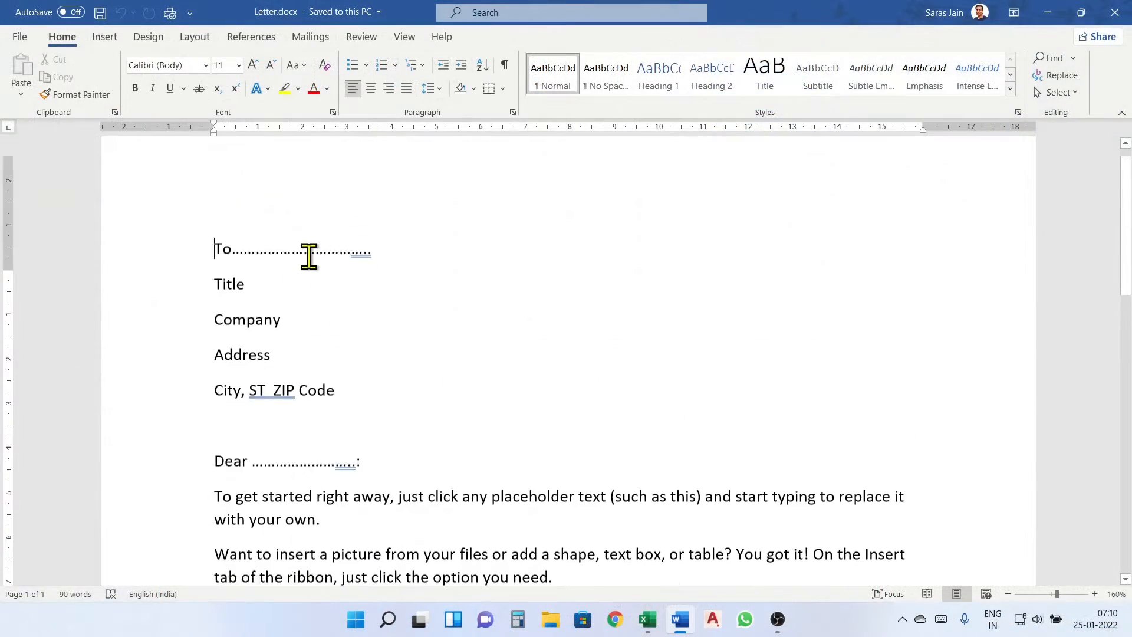
Review the blank Letter.docx template, from the recipient placeholders to the greeting, body text and signature
scroll(354, 265, "up", 1)
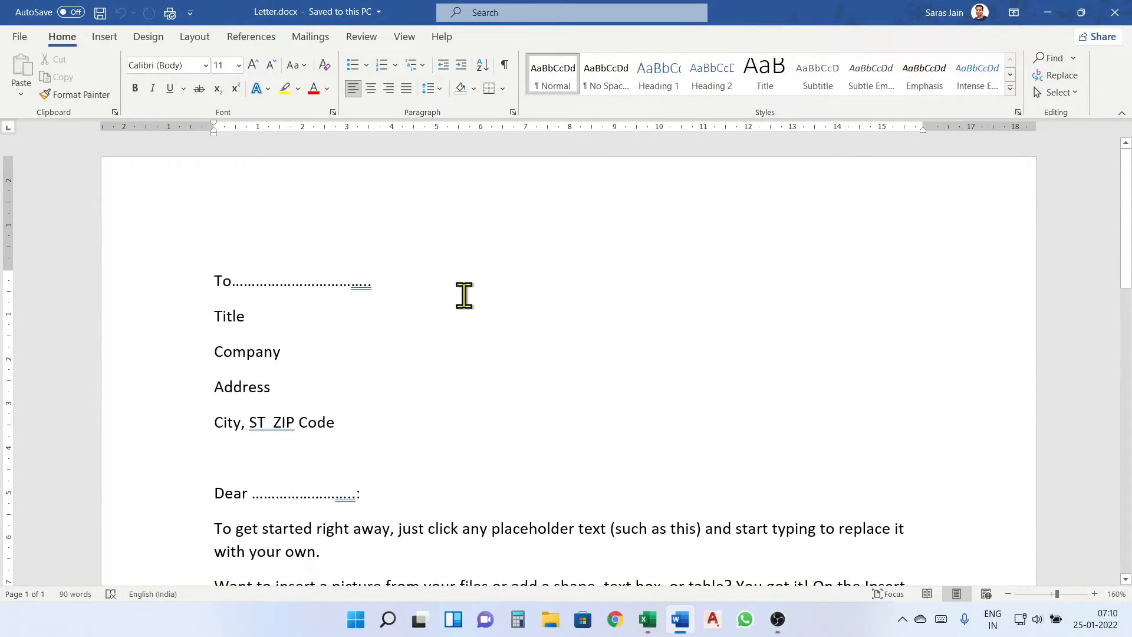
scroll(414, 316, "down", 3)
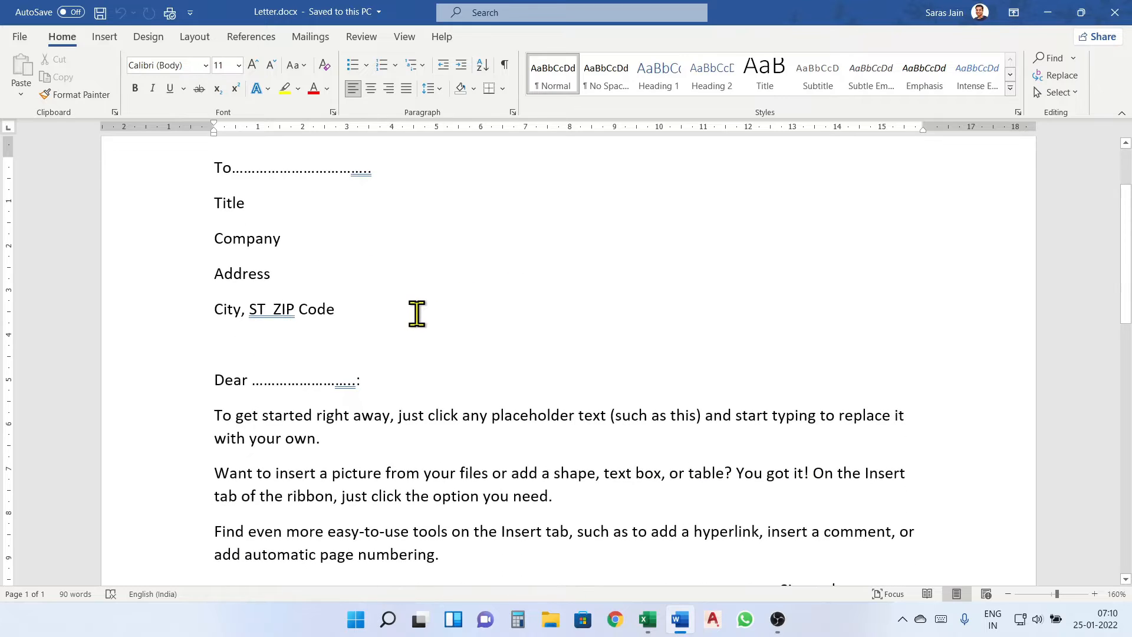
scroll(414, 314, "up", 2)
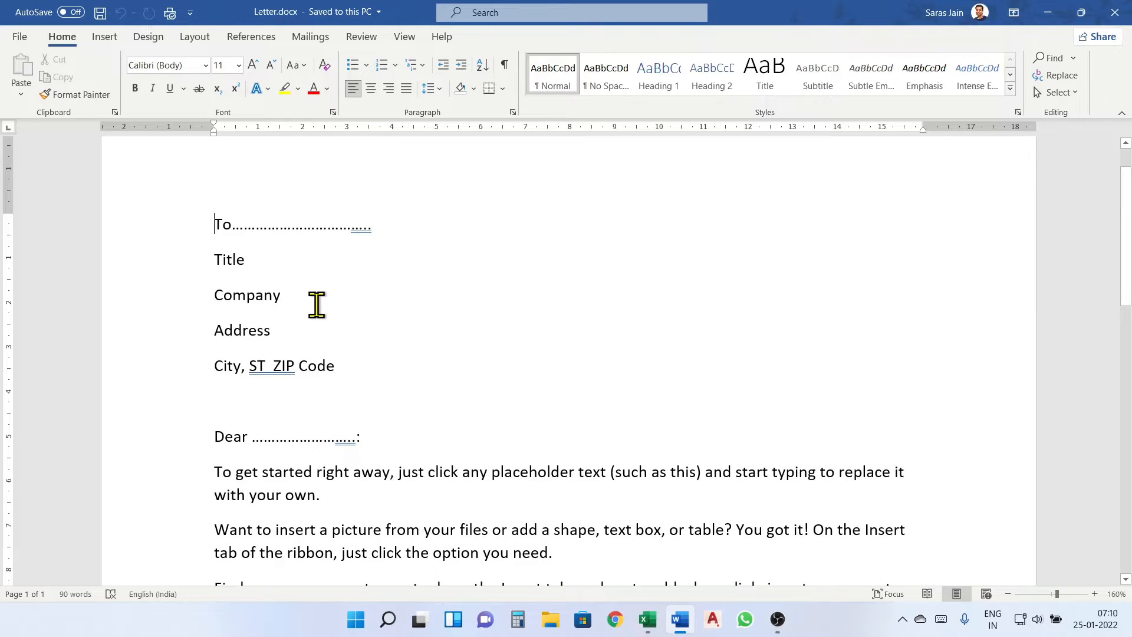
scroll(332, 304, "down", 2)
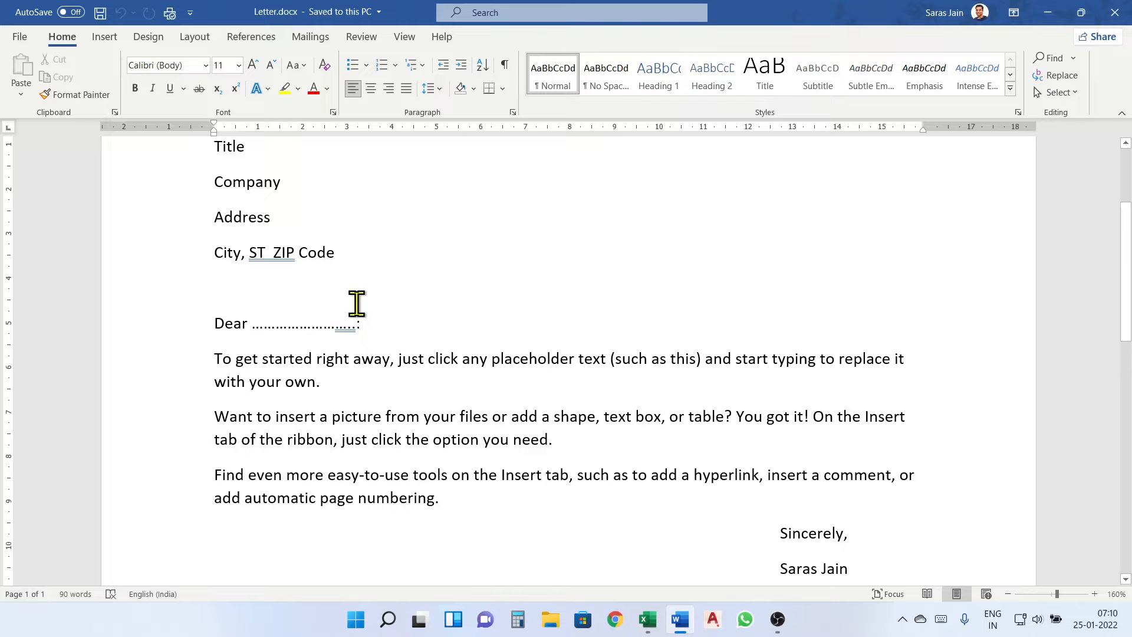
Minimise the letter and open the Customer List.xlsx workbook from the desktop
left_click(1047, 13)
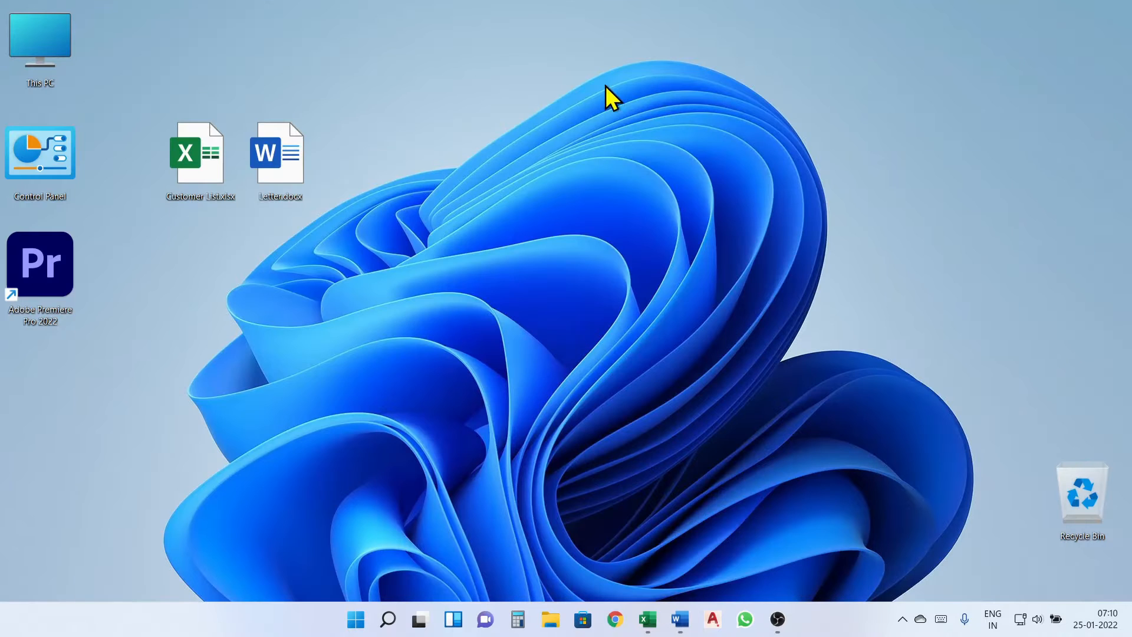
double_click(189, 155)
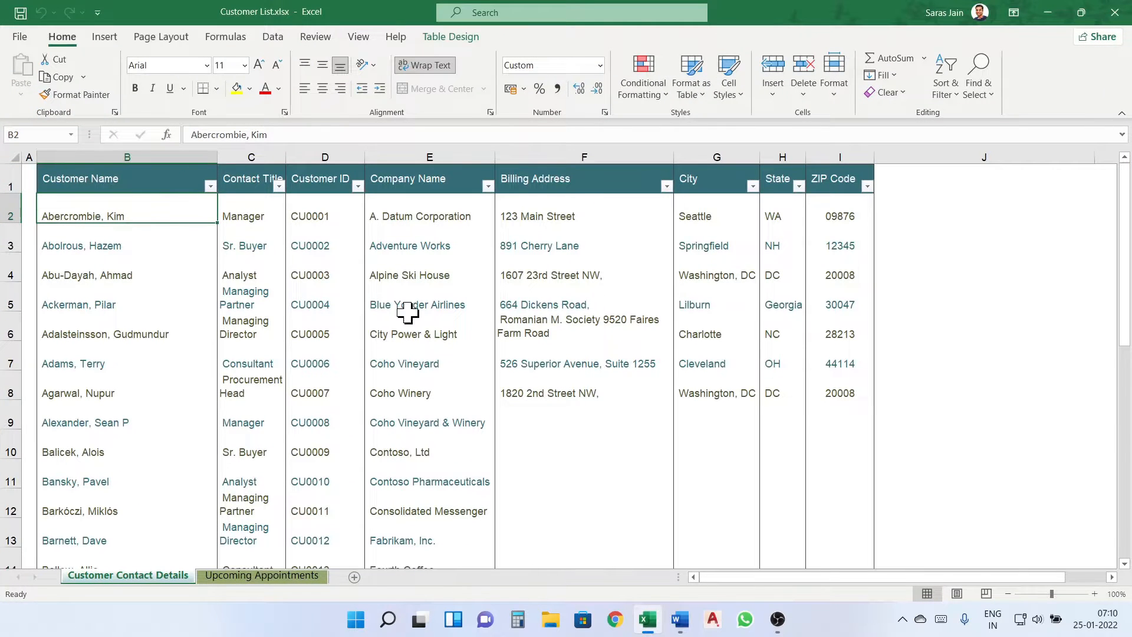
left_click(404, 318)
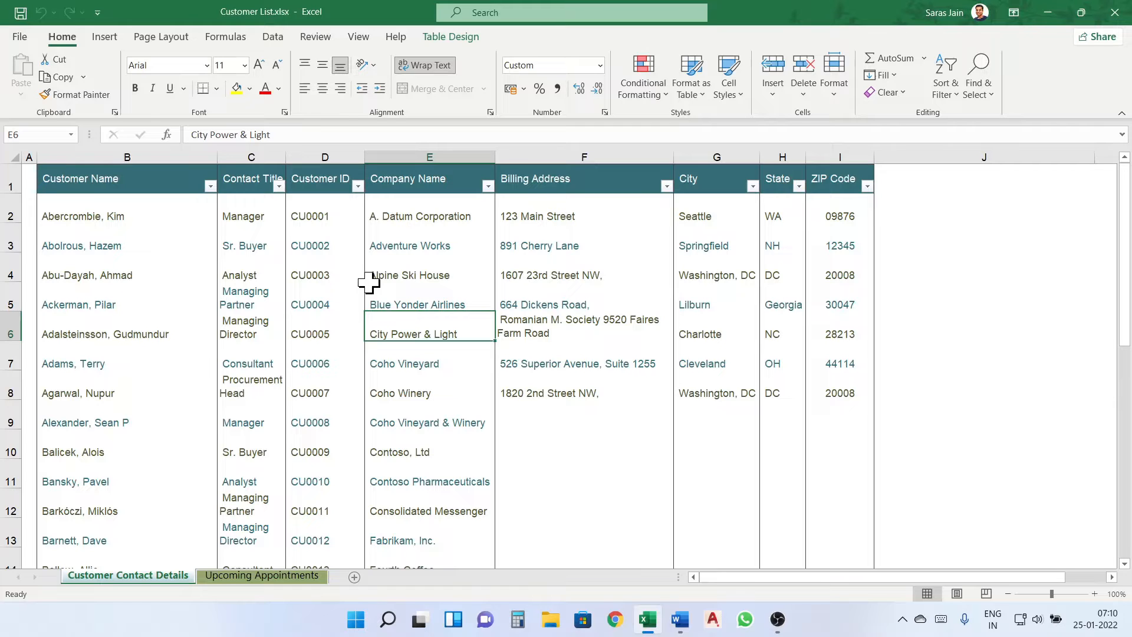
Compare the letter's placeholders in Word with the Customer Name, Contact Title and Customer ID columns of the Excel customer list
left_click(680, 619)
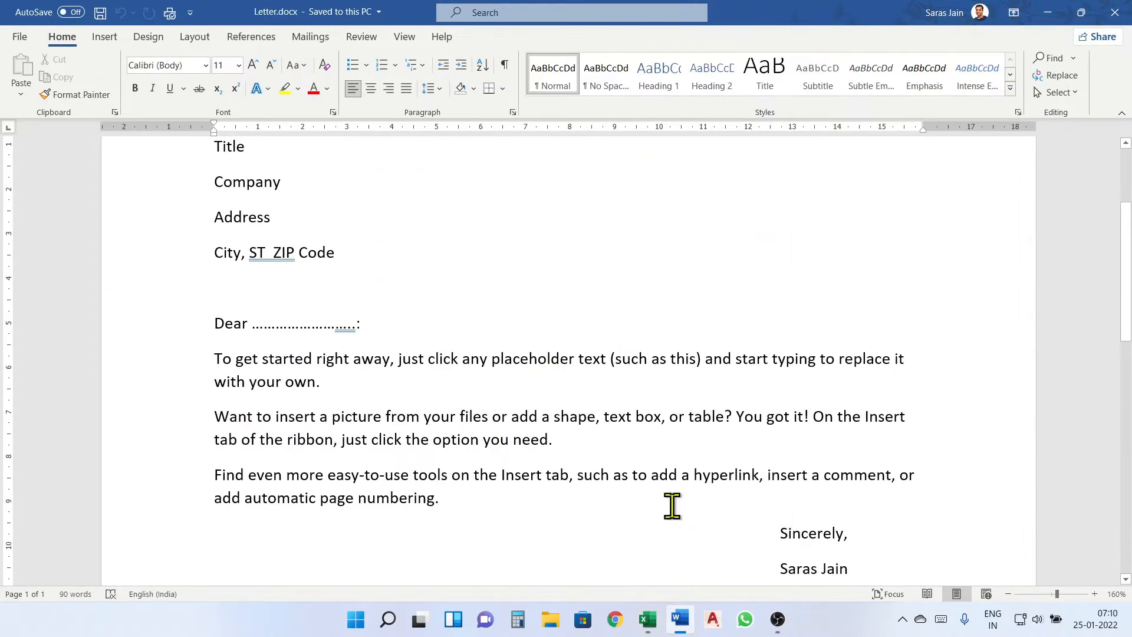
scroll(630, 362, "up", 3)
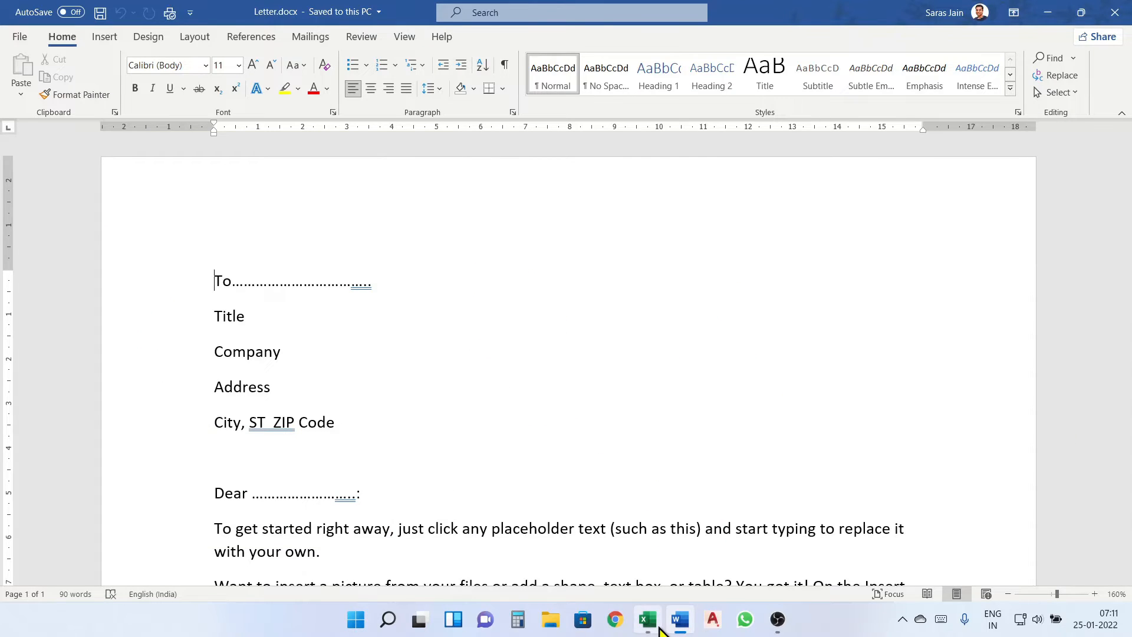
left_click(647, 618)
left_click(353, 294)
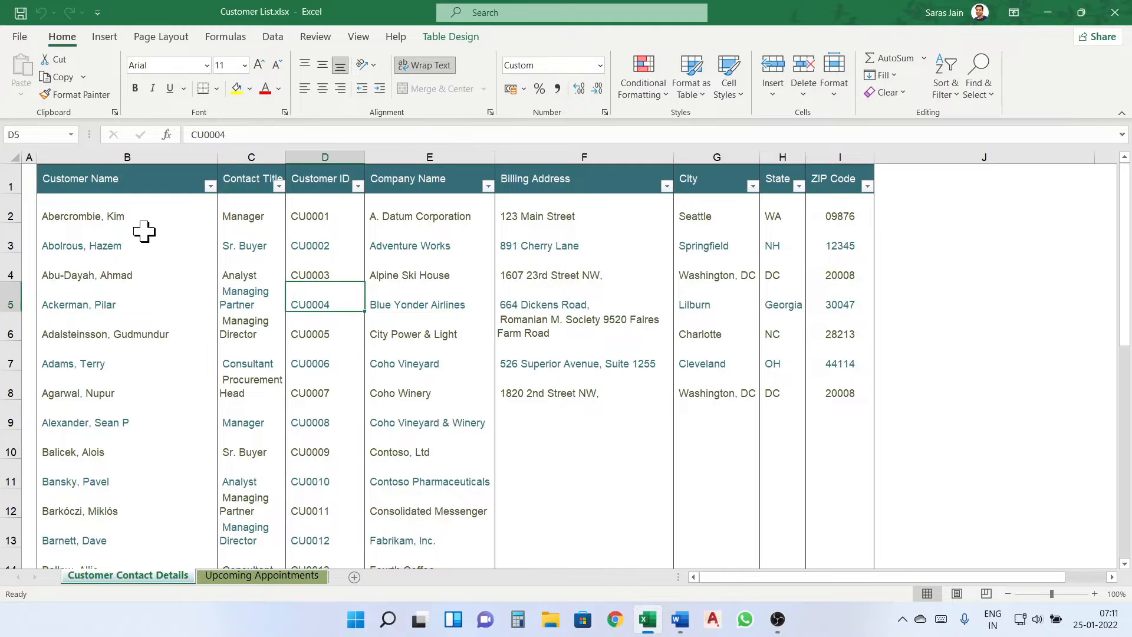
left_click(177, 220)
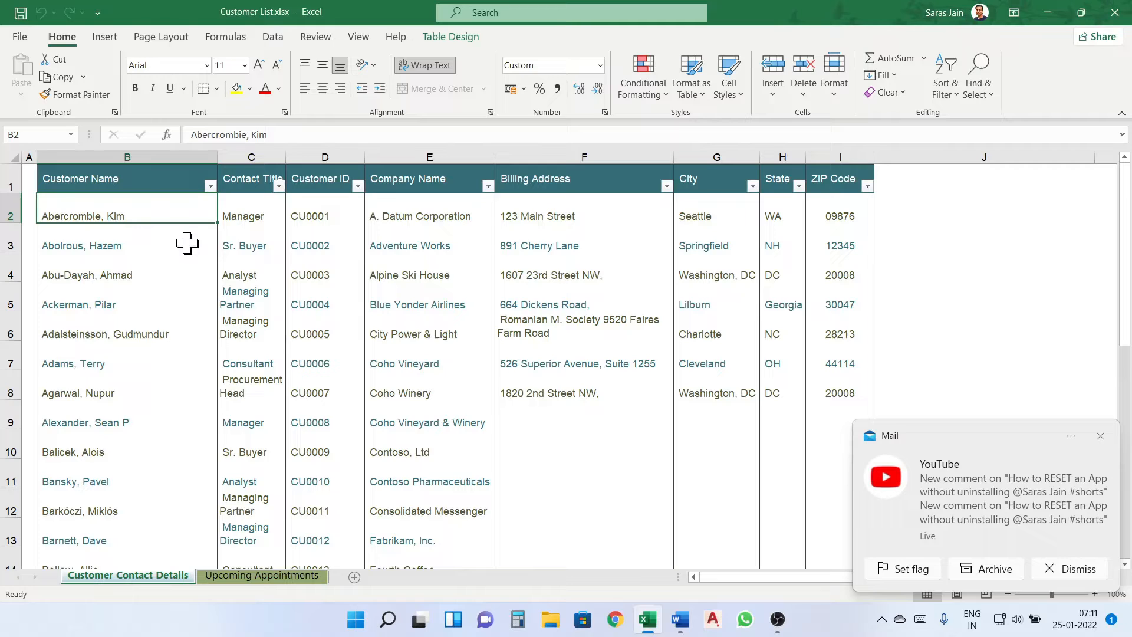
left_click(1100, 437)
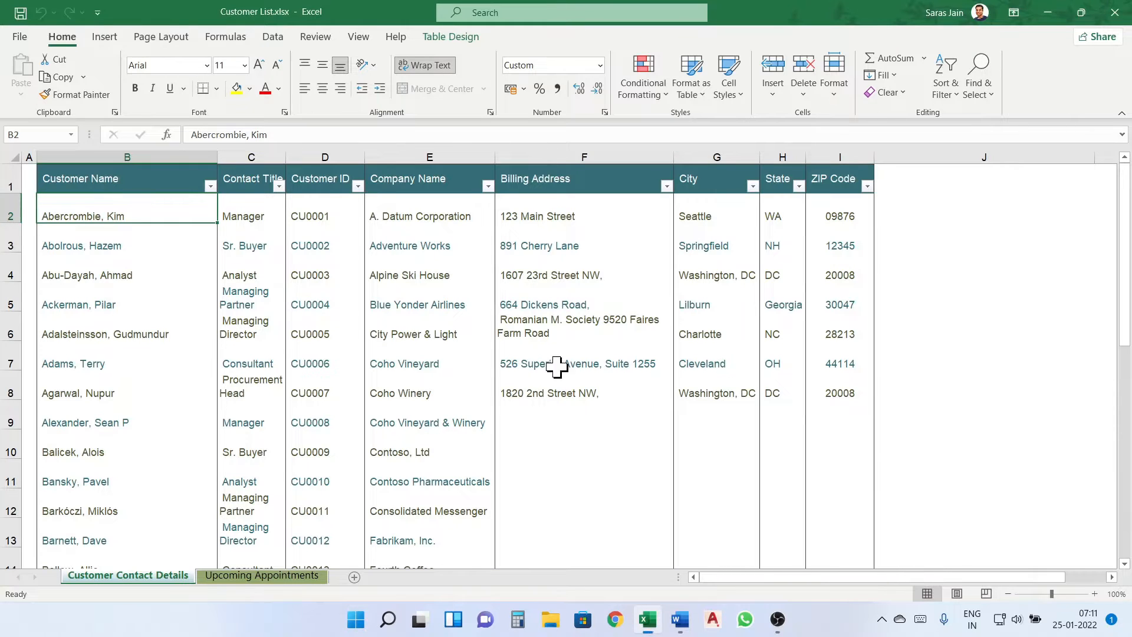
left_click(57, 268)
left_click(91, 210)
left_click(87, 187)
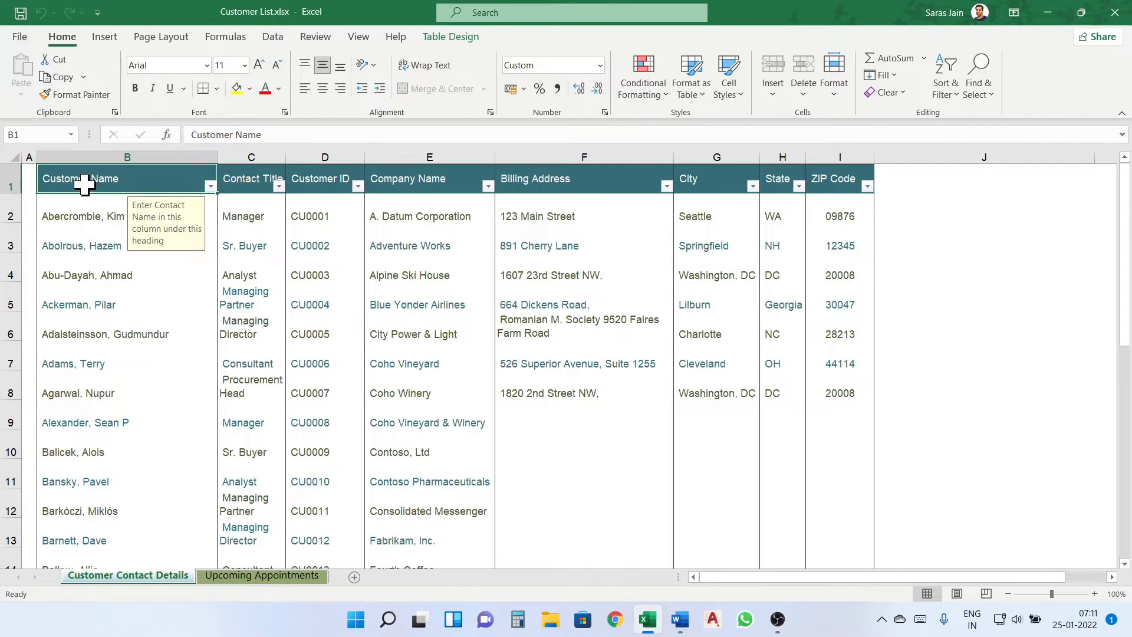
key("Right")
key("Right")
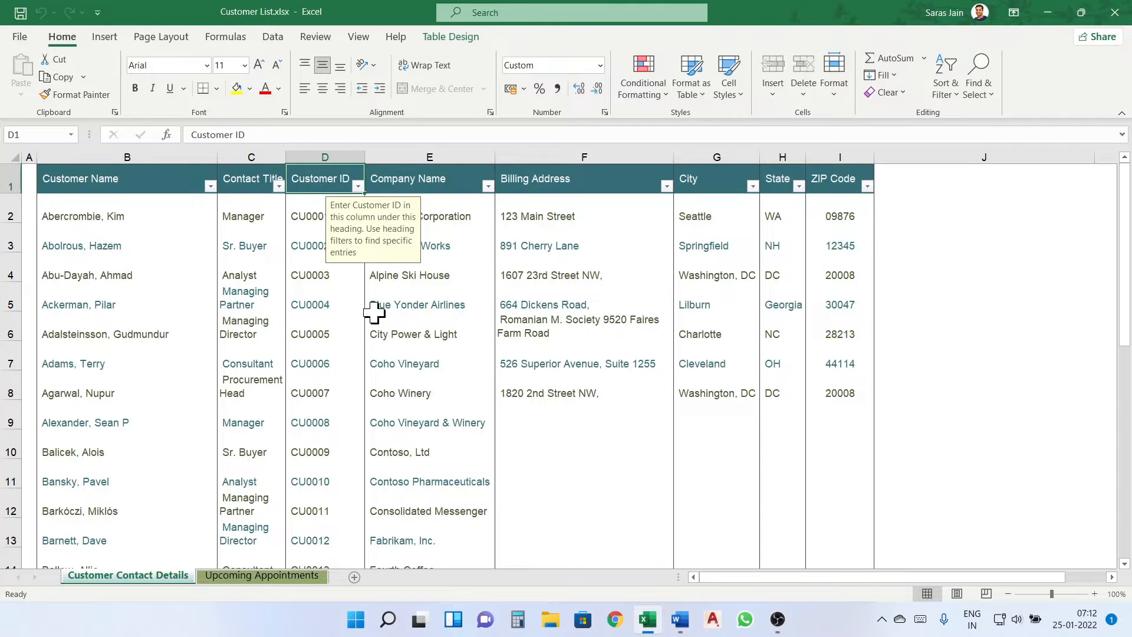
Switch to Letter.docx in Word and choose the existing list Customer List.xlsx from the Desktop as the mail merge data source
left_click(680, 619)
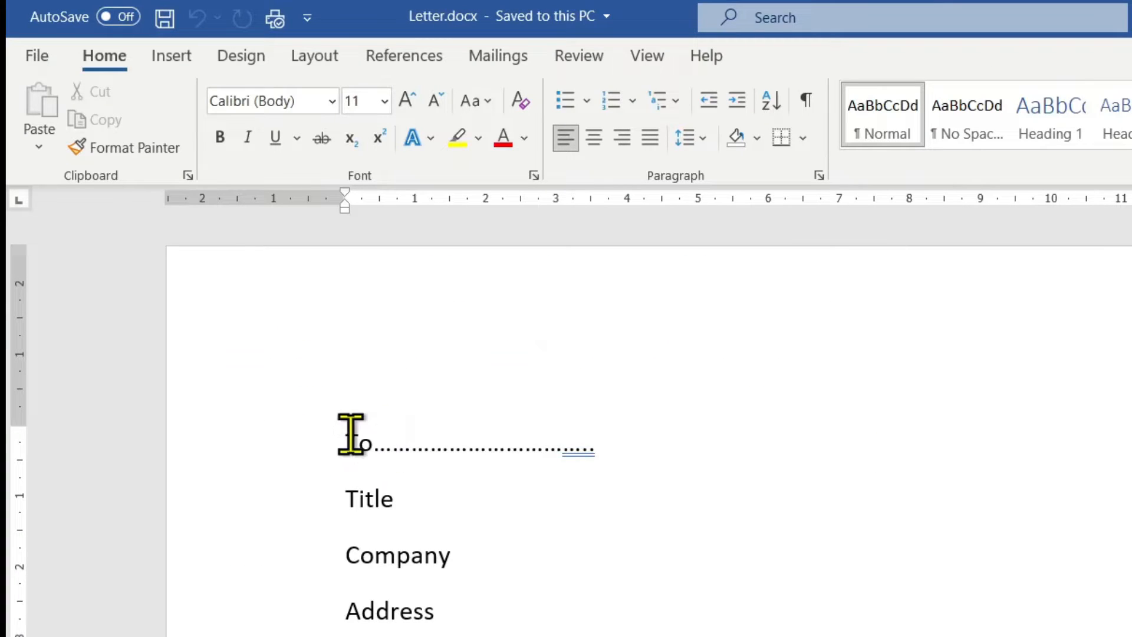
left_click_drag(381, 443, 608, 459)
left_click(543, 451)
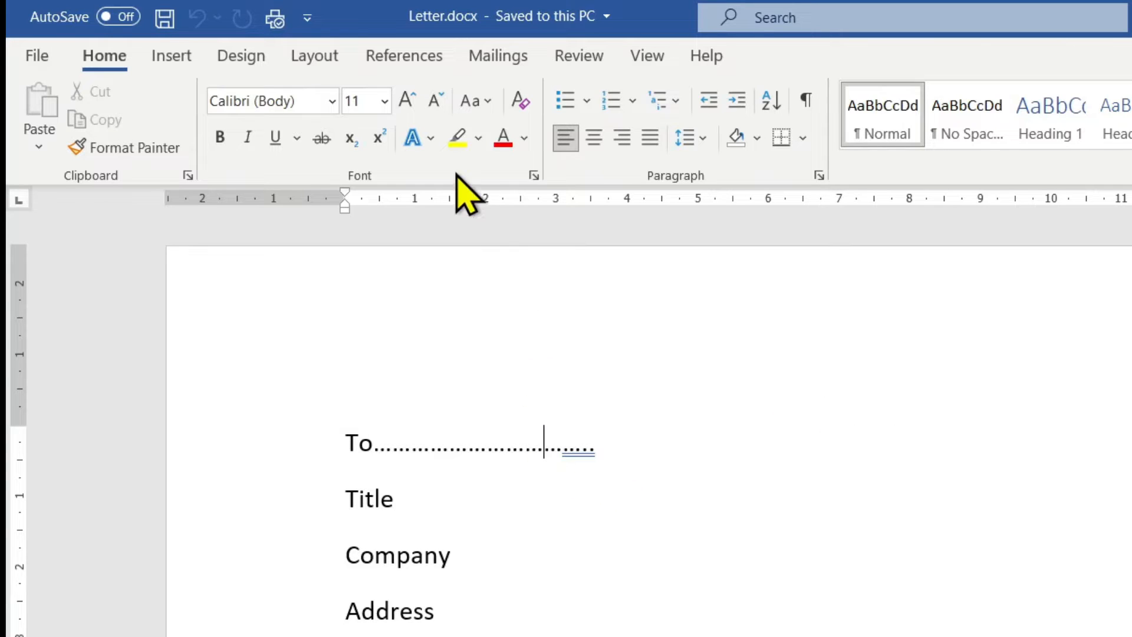
left_click(494, 59)
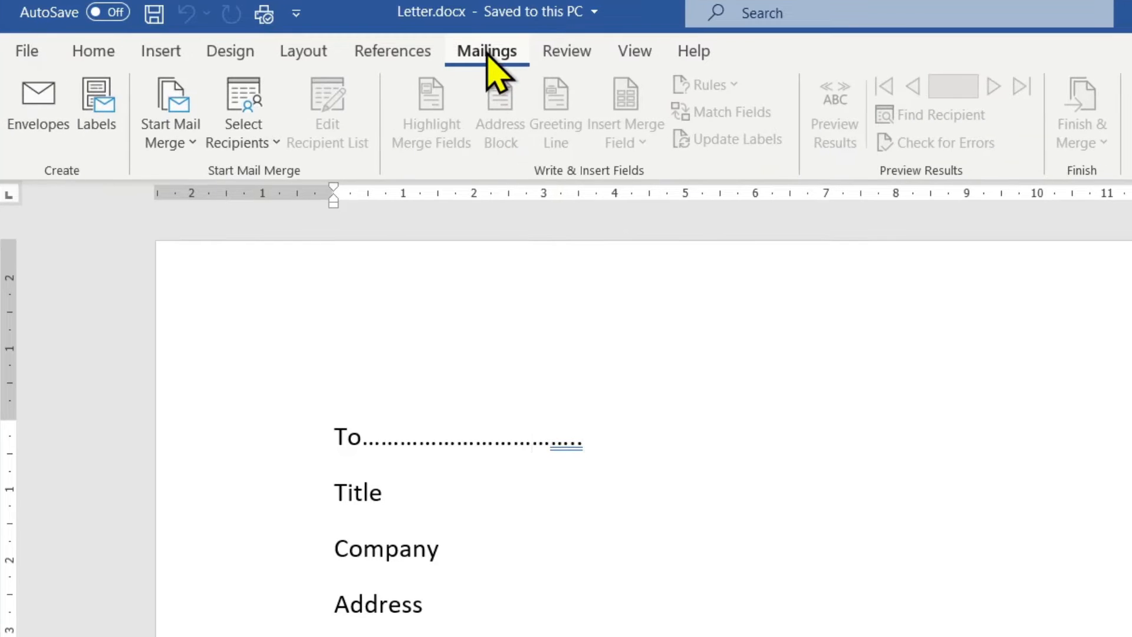
left_click(253, 151)
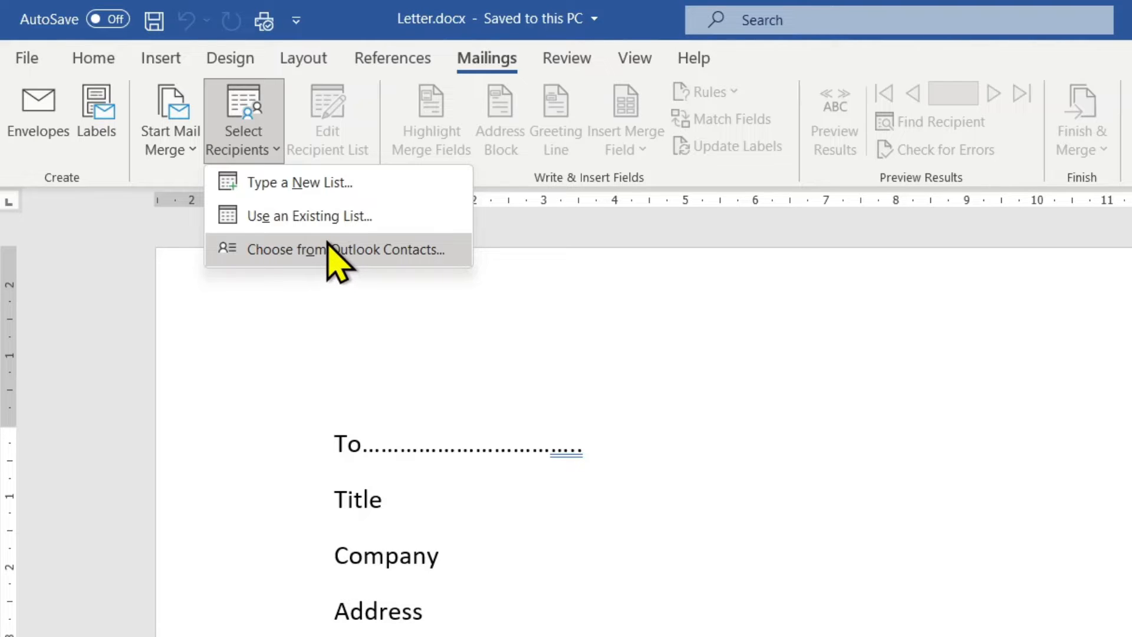
left_click(303, 218)
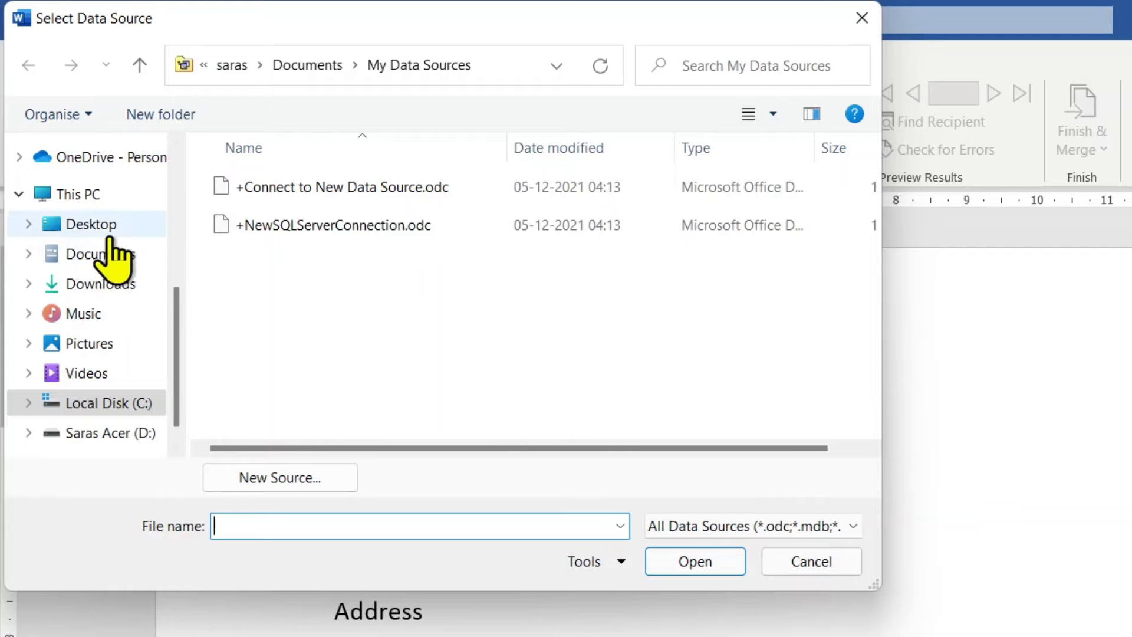
left_click(91, 231)
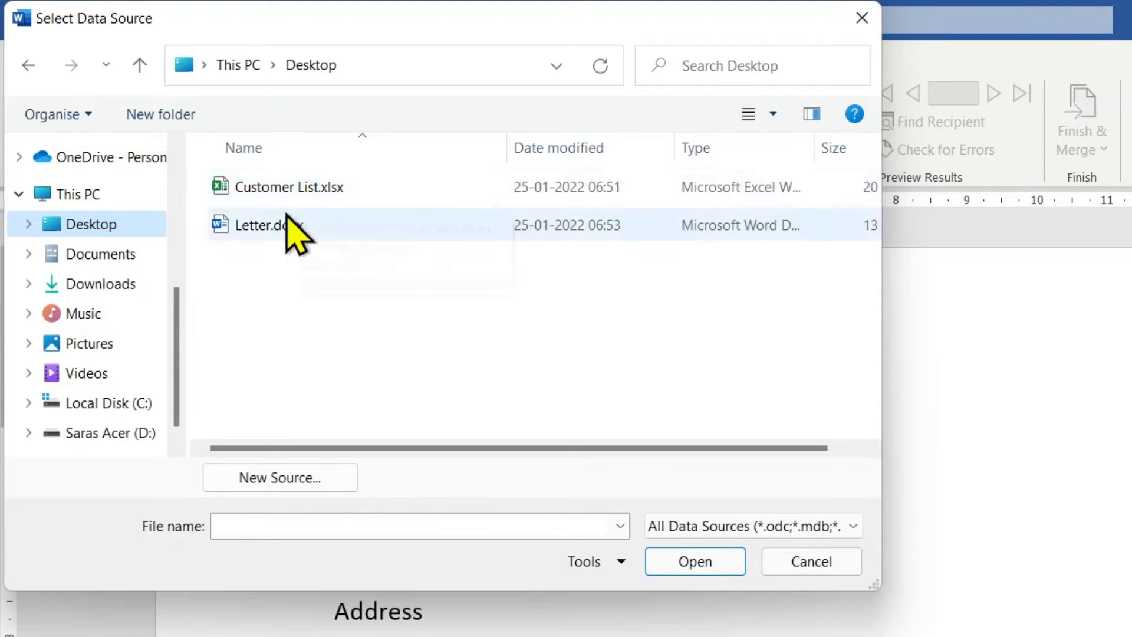
double_click(304, 188)
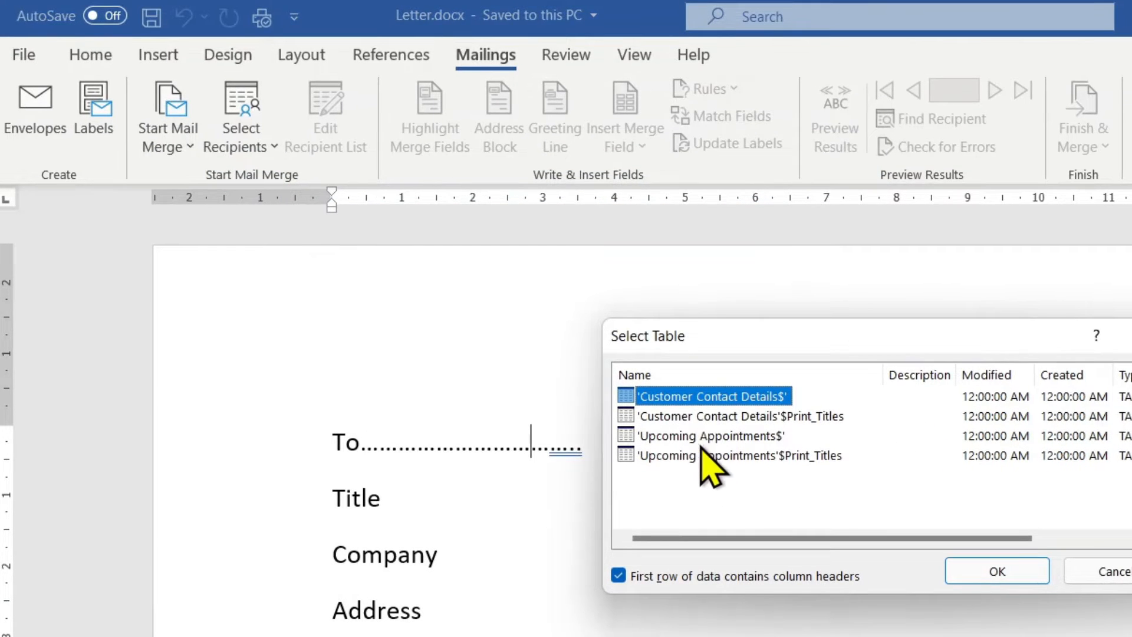
Check the workbook's two sheets in Excel, and use the 'Customer Contact Details$' table as the letter's recipient list
left_click(710, 456)
left_click(713, 396)
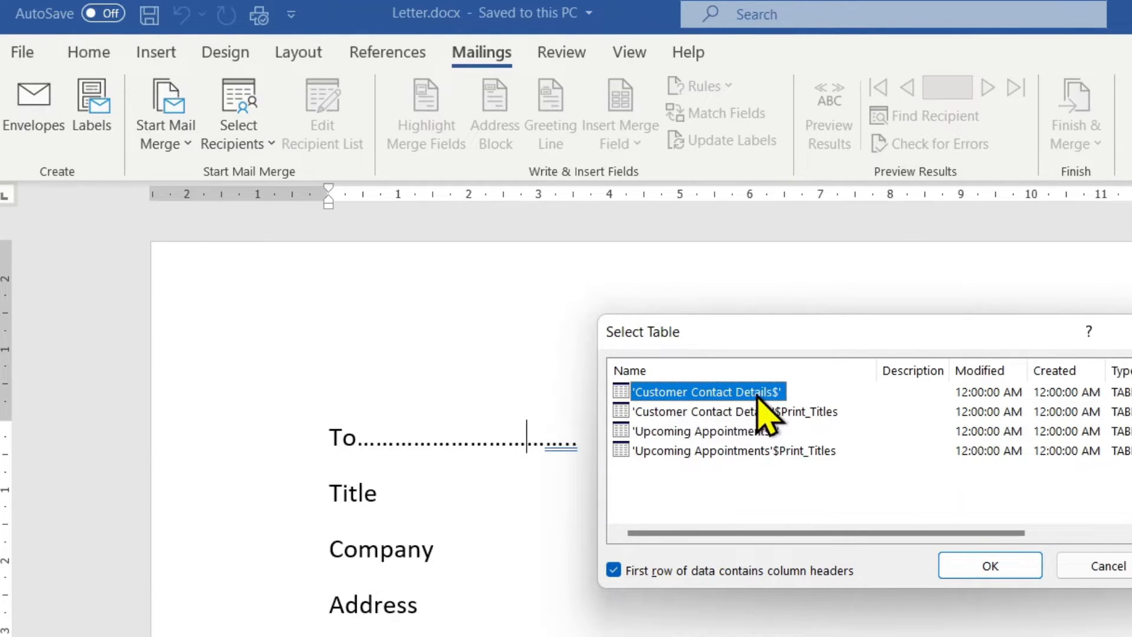
left_click(690, 413)
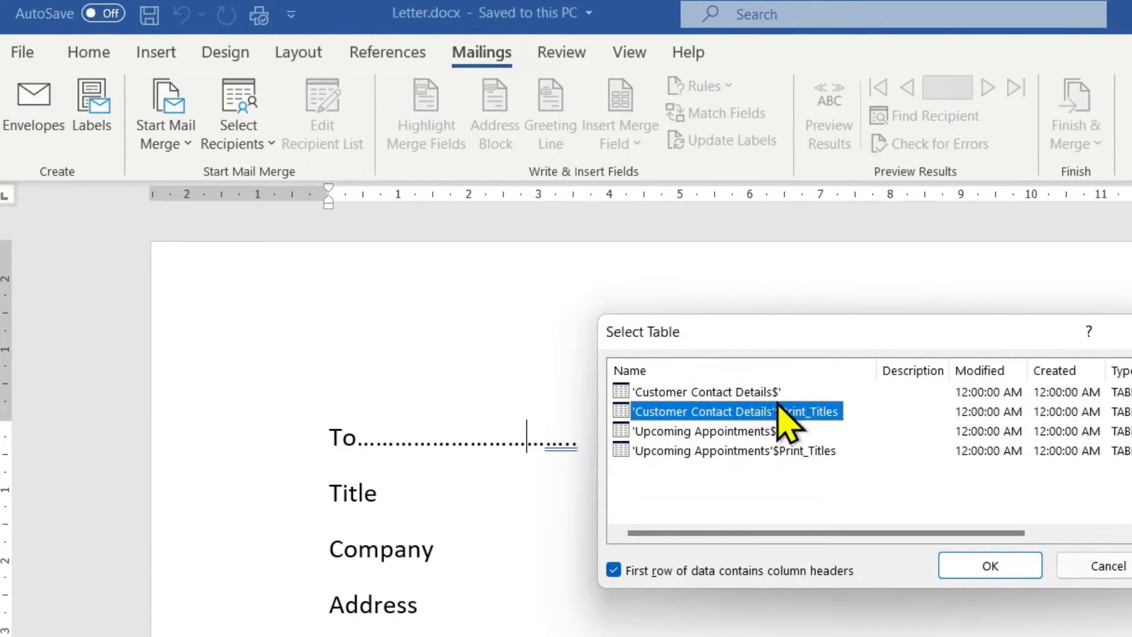
left_click(747, 391)
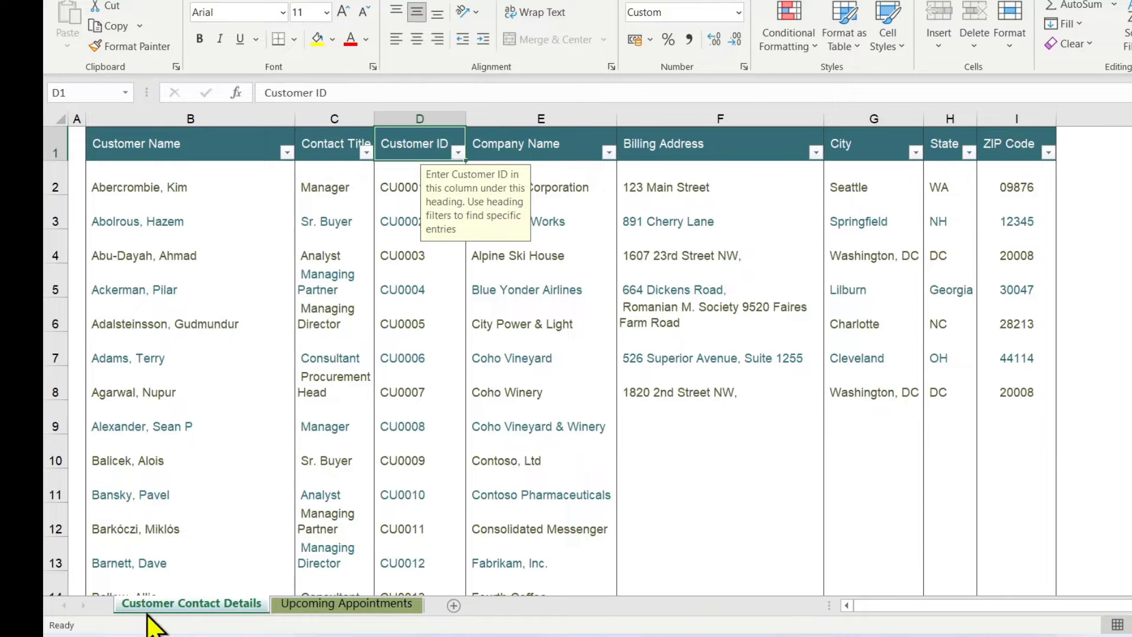
left_click(321, 606)
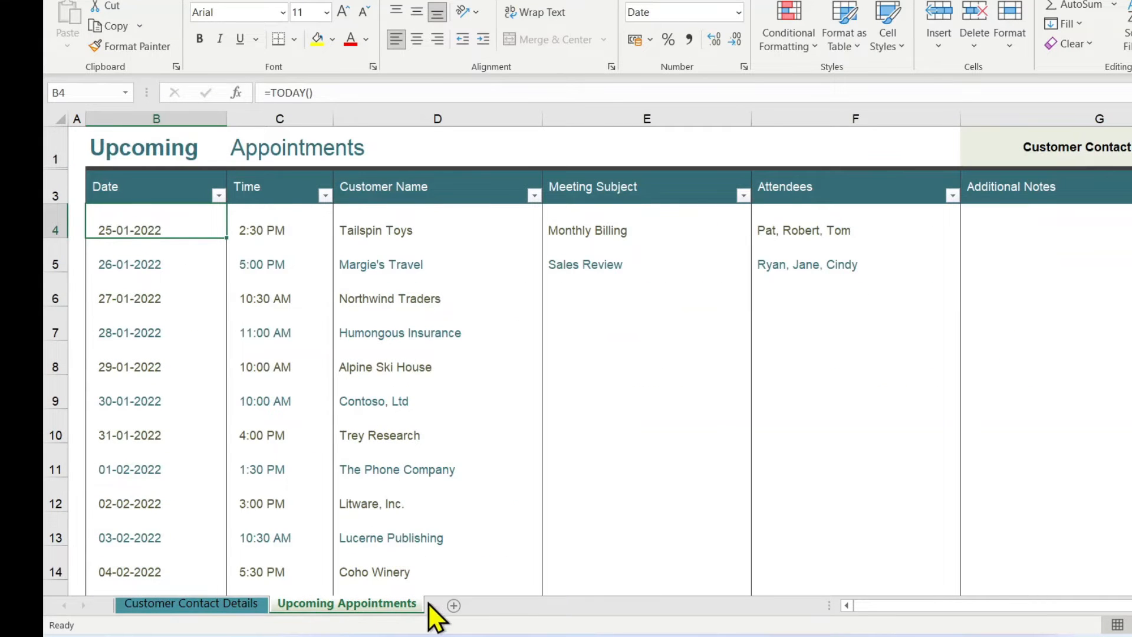
left_click(195, 603)
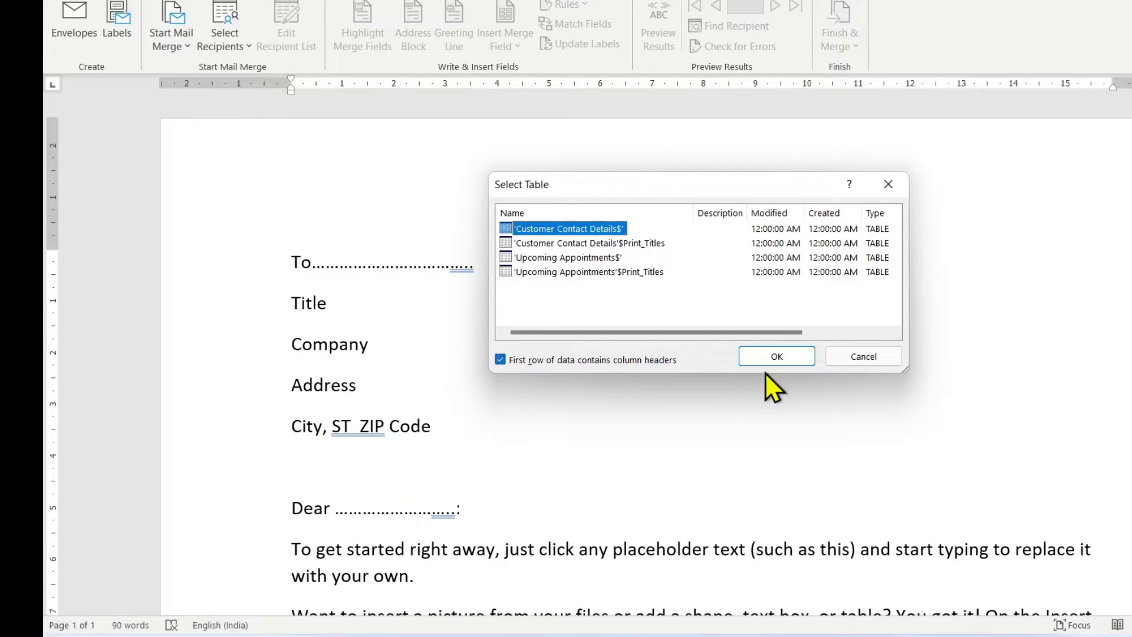
left_click(763, 355)
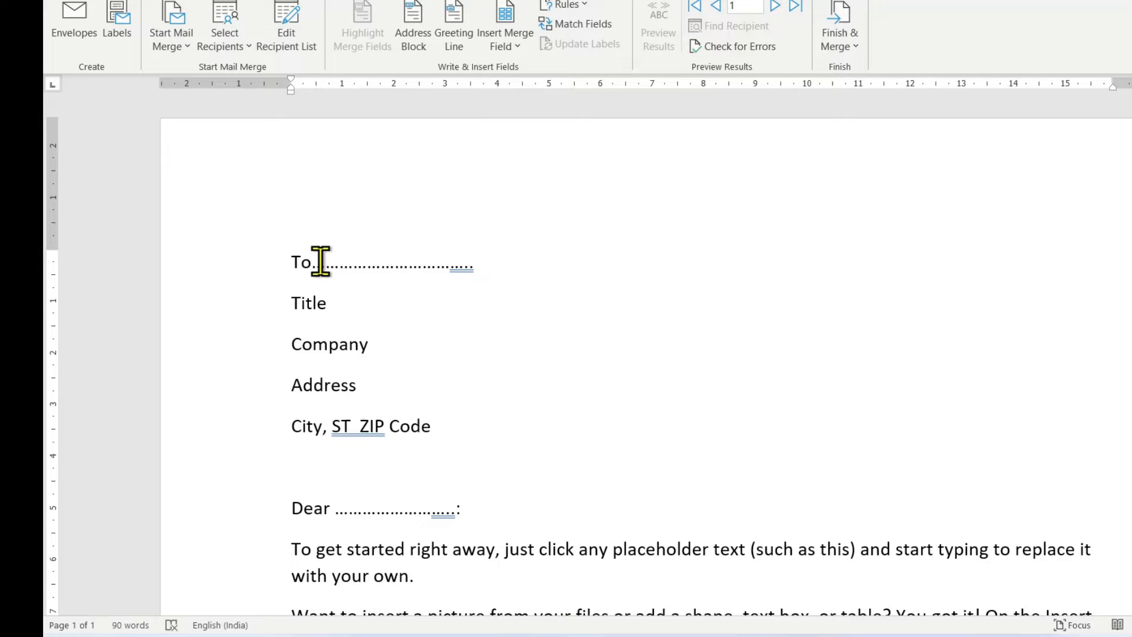
Replace the dotted line after "To" with the Customer_Name merge field, keeping Title on its own line below
left_click_drag(321, 261, 472, 259)
double_click(354, 267)
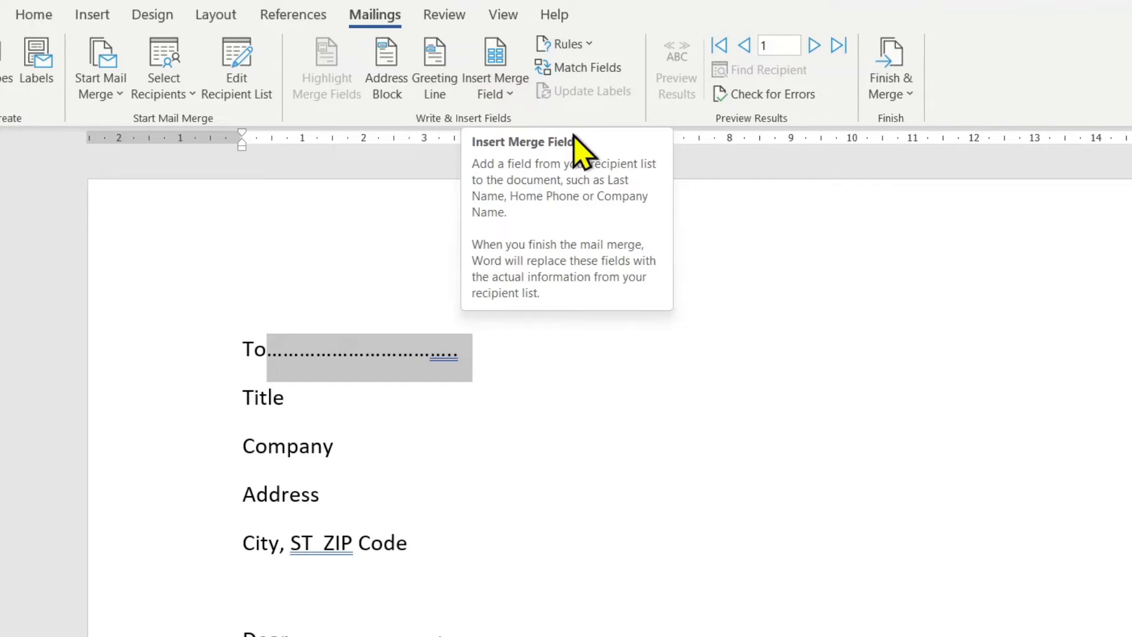
left_click(510, 95)
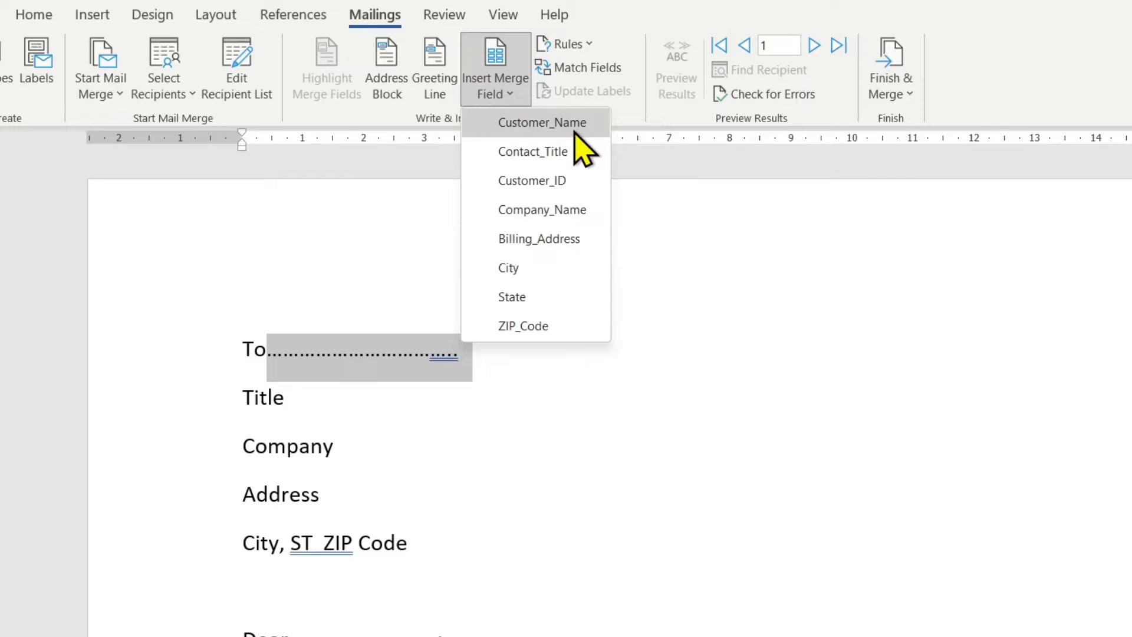
left_click(537, 124)
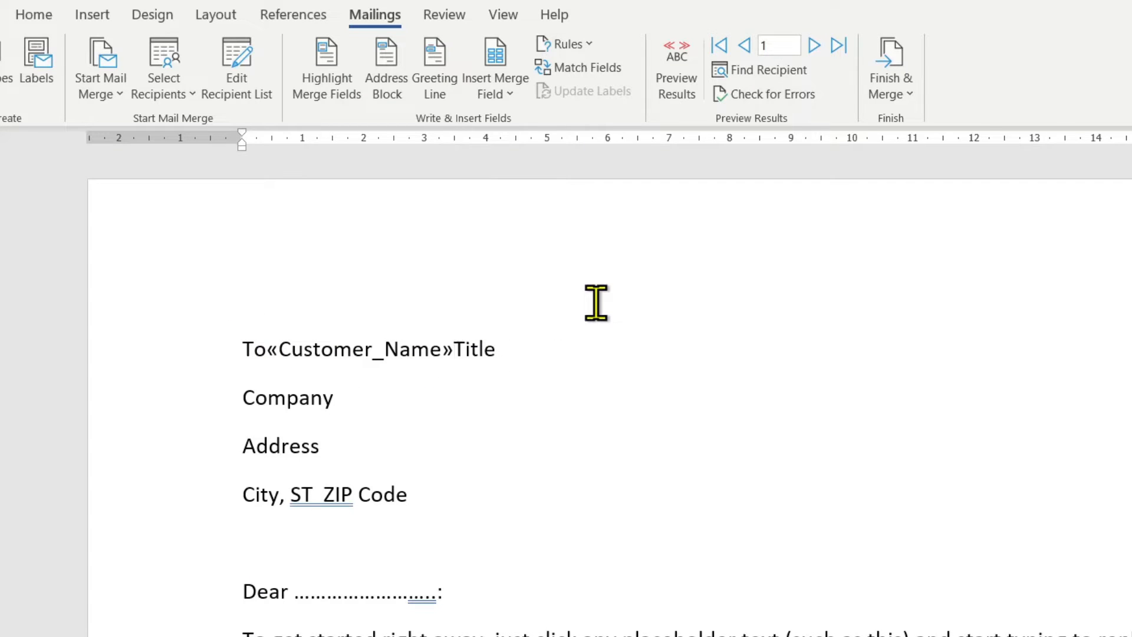
key("Return")
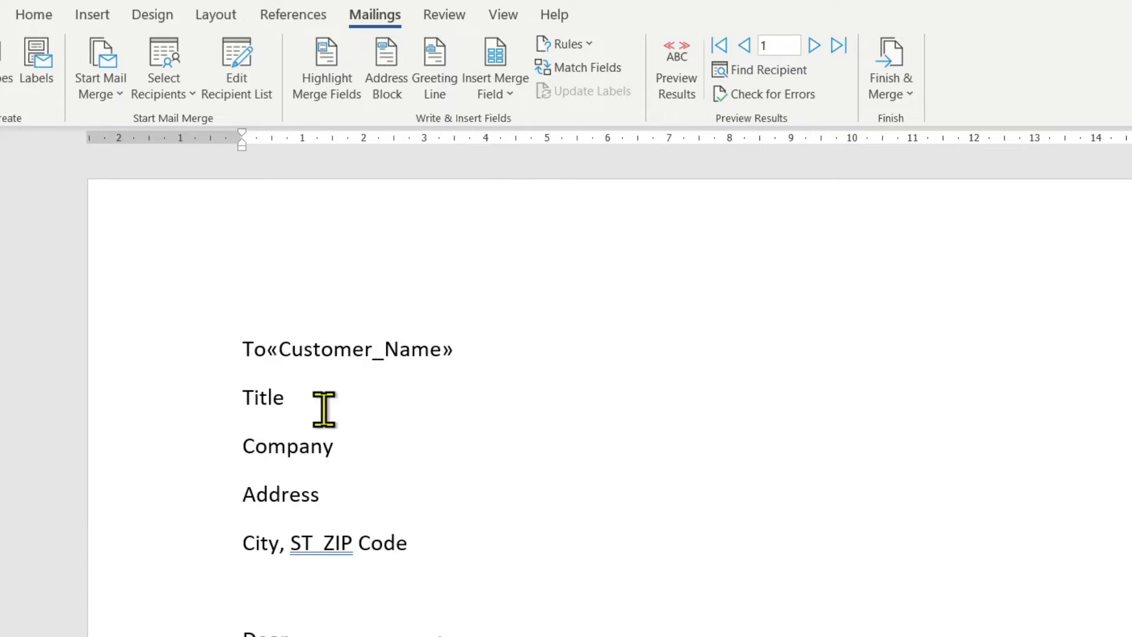
Insert the Contact_Title merge field after "Title" and the Company_Name merge field after "Company"
left_click(346, 398)
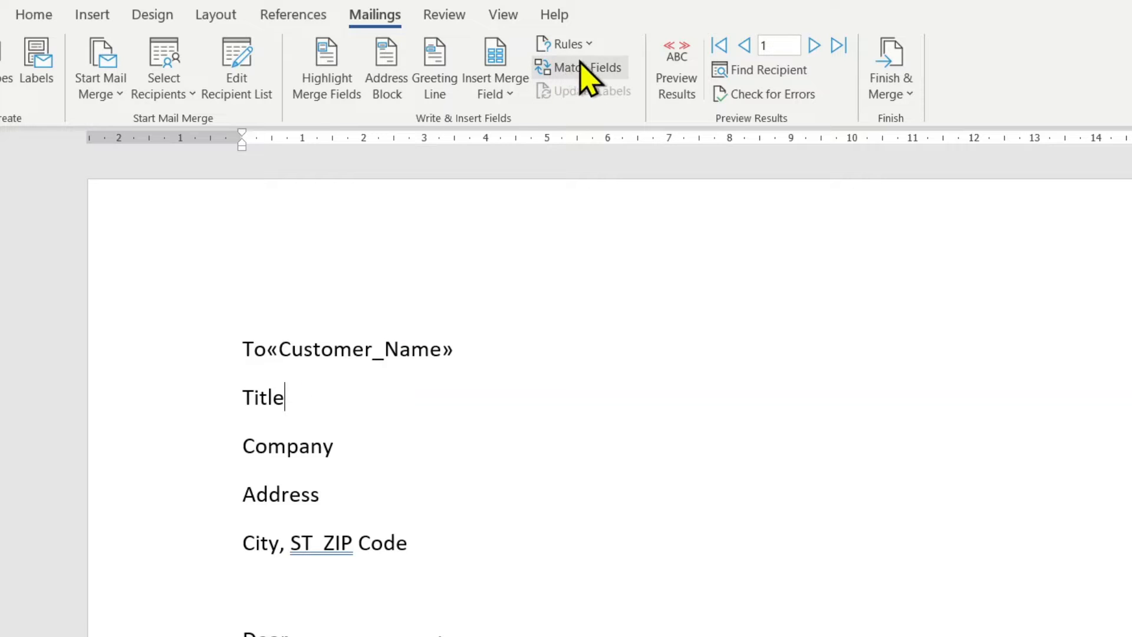
left_click(506, 87)
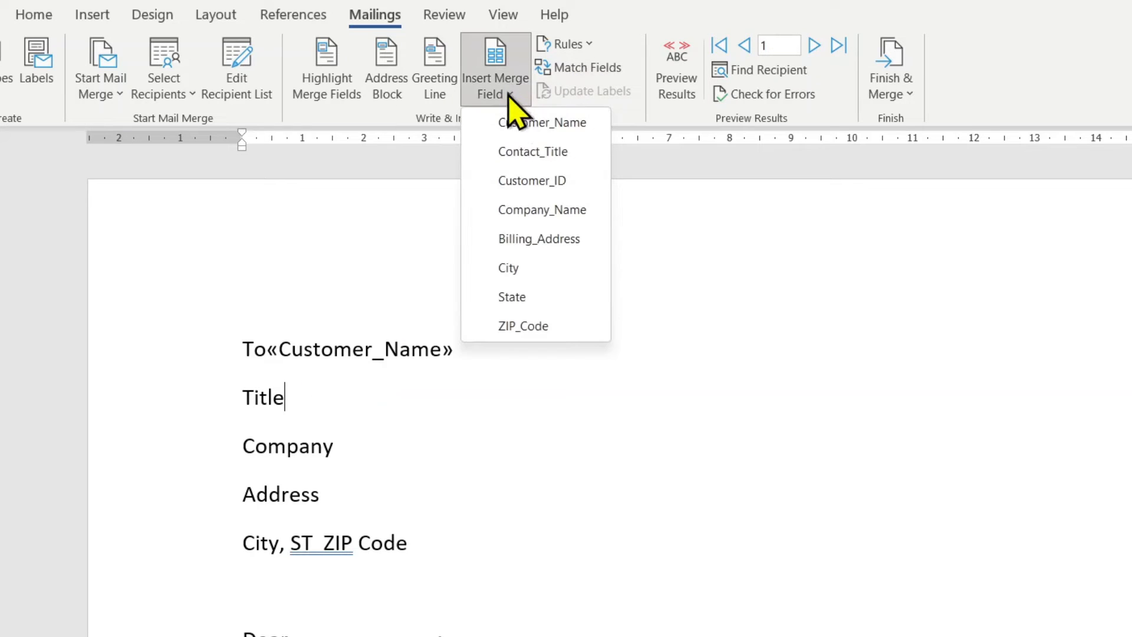
left_click(538, 156)
left_click(352, 446)
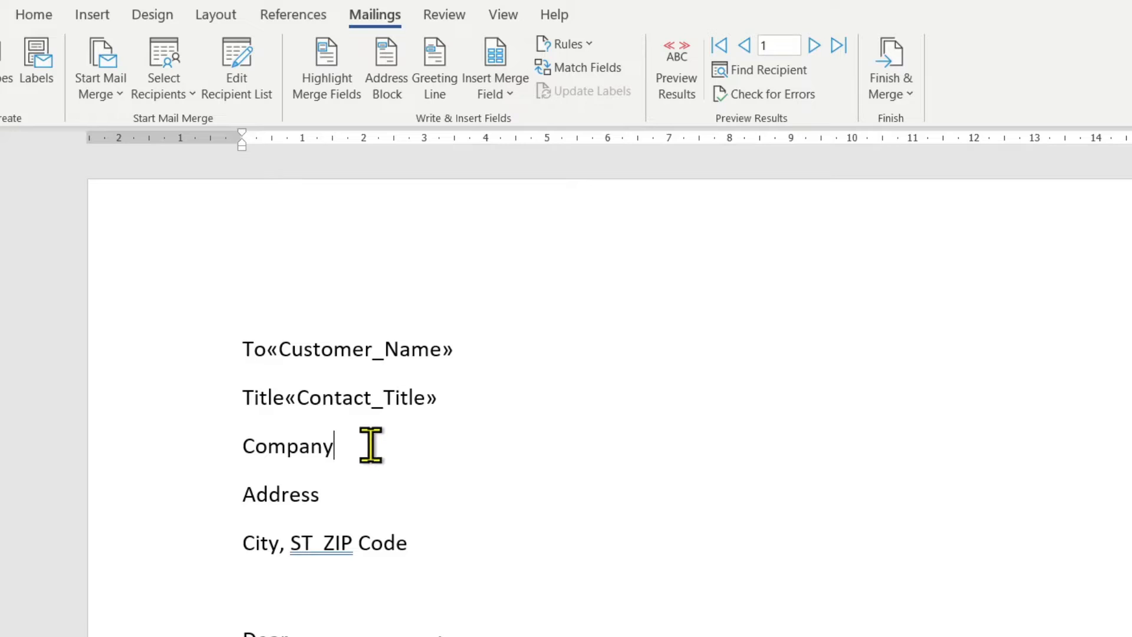
left_click(504, 96)
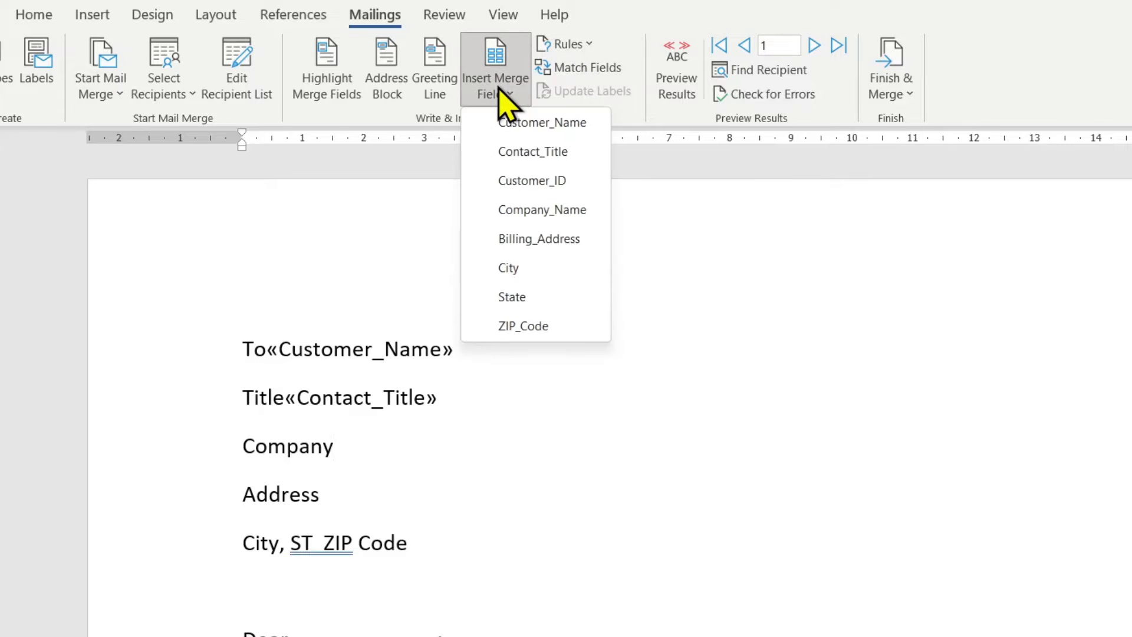
left_click(575, 213)
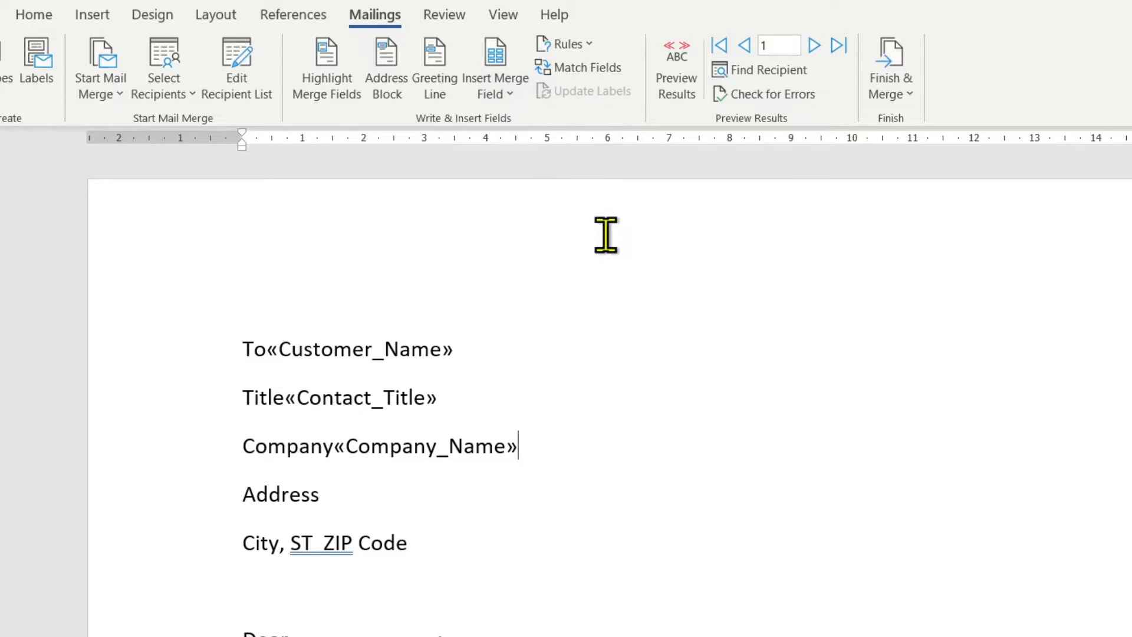
Insert the Billing_Address merge field after "Address" in the letter's recipient block
left_click(380, 481)
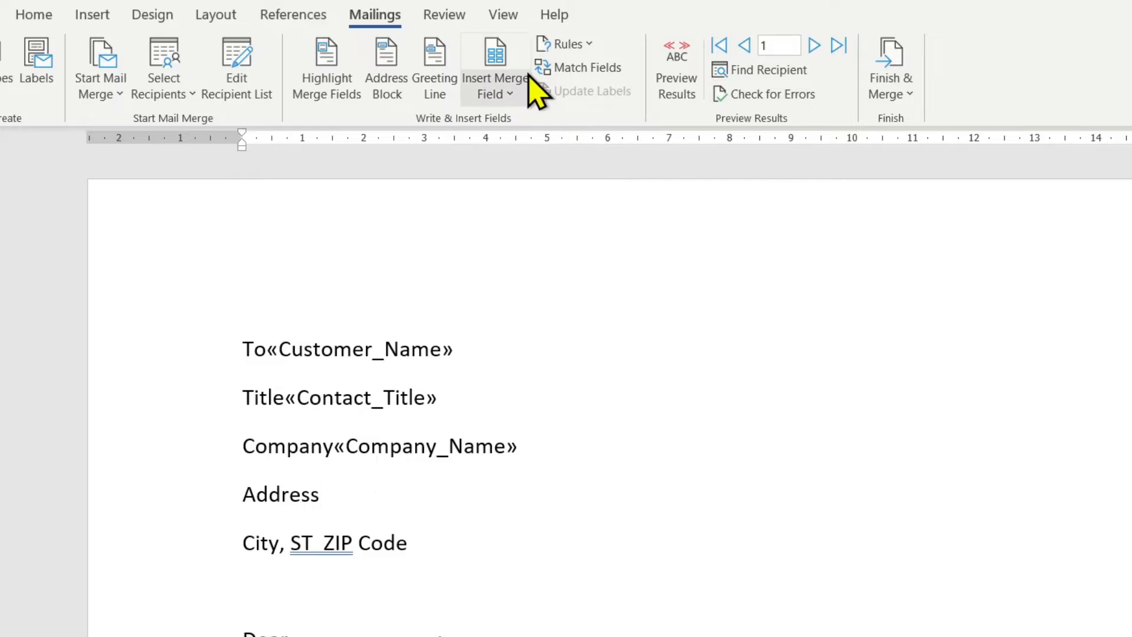
left_click(510, 95)
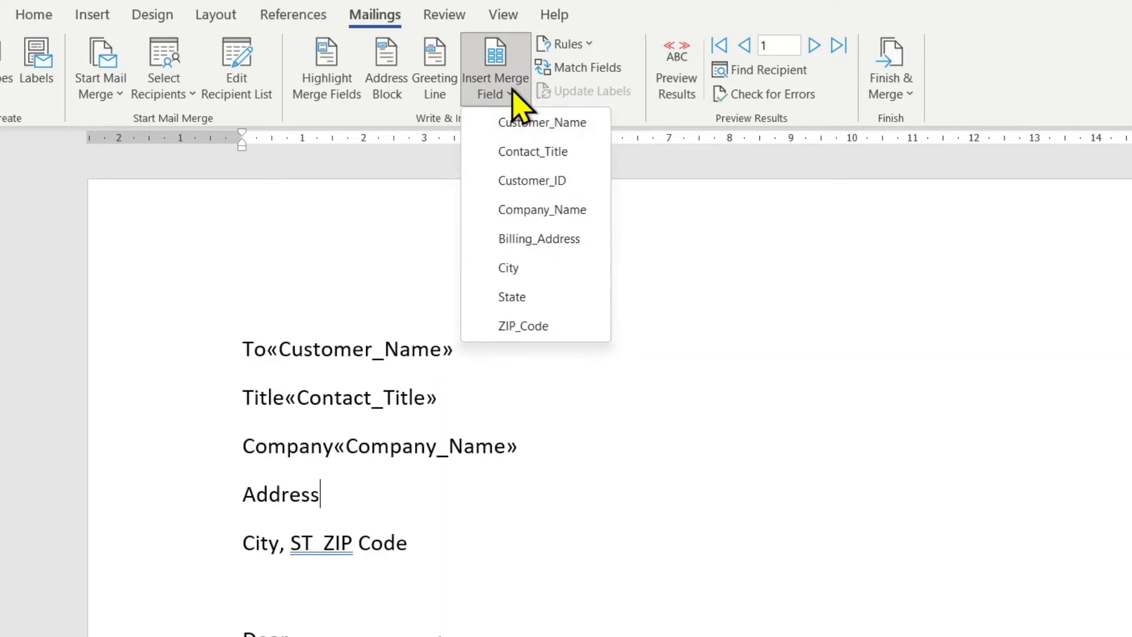
left_click(544, 239)
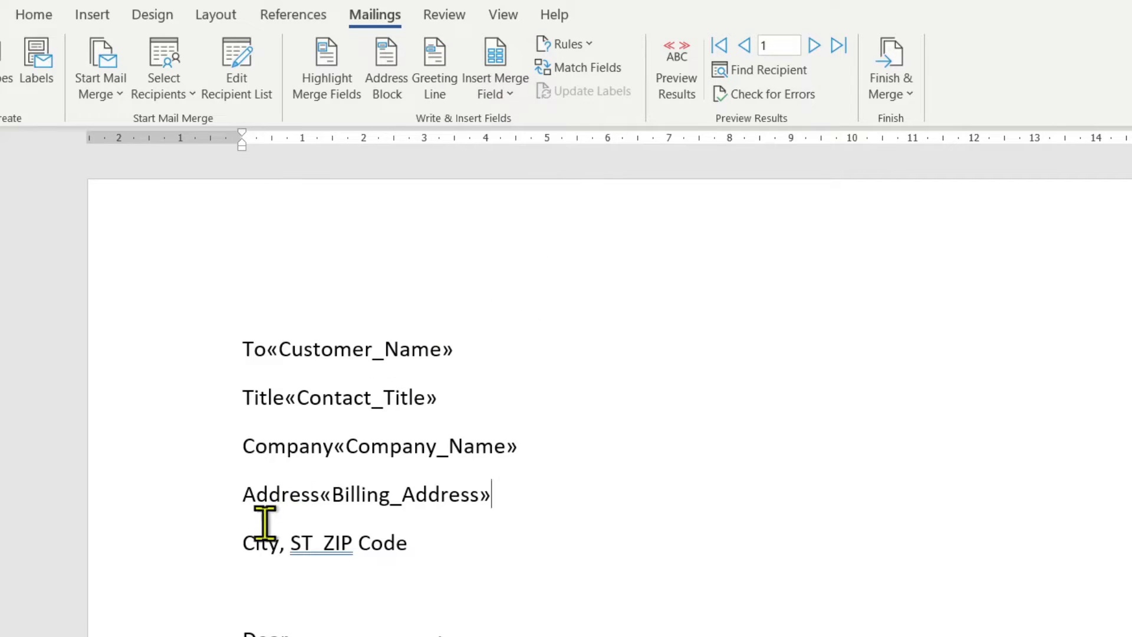
Replace the placeholders "City" and "ST" with the City and State merge fields, keeping the comma between them
left_click_drag(245, 545, 407, 539)
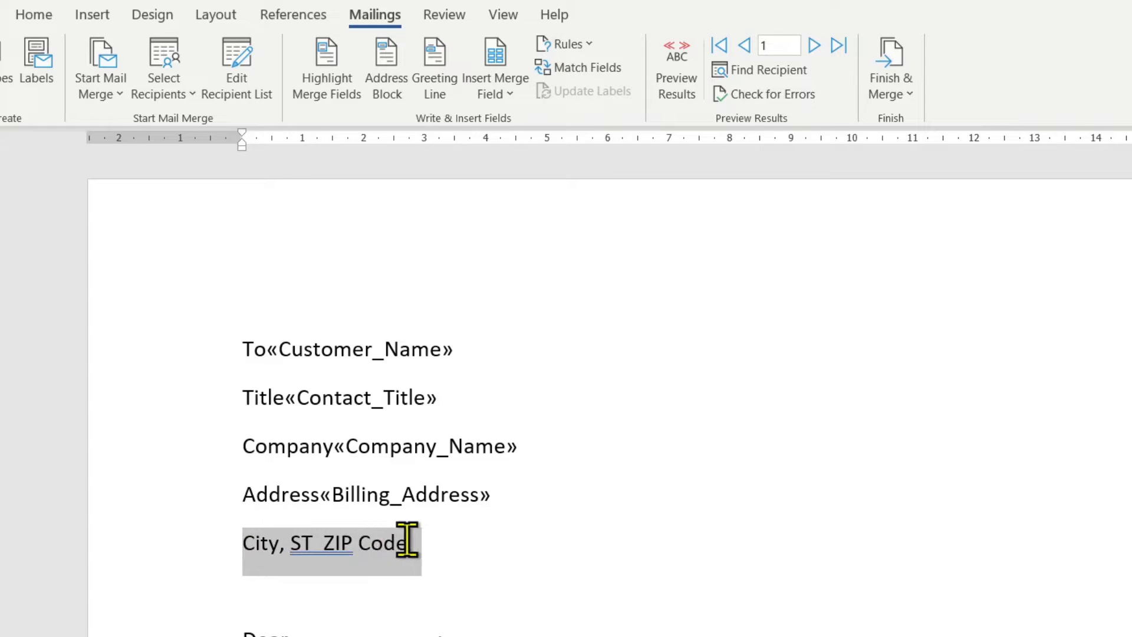
left_click(268, 548)
left_click_drag(253, 547, 277, 551)
left_click(501, 95)
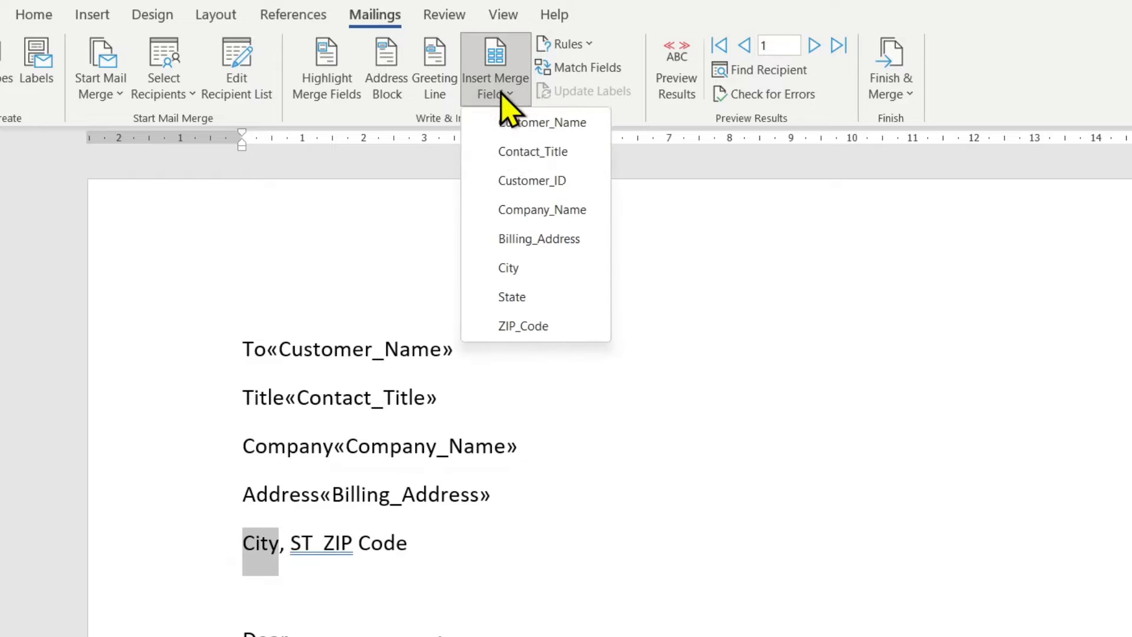
left_click(538, 269)
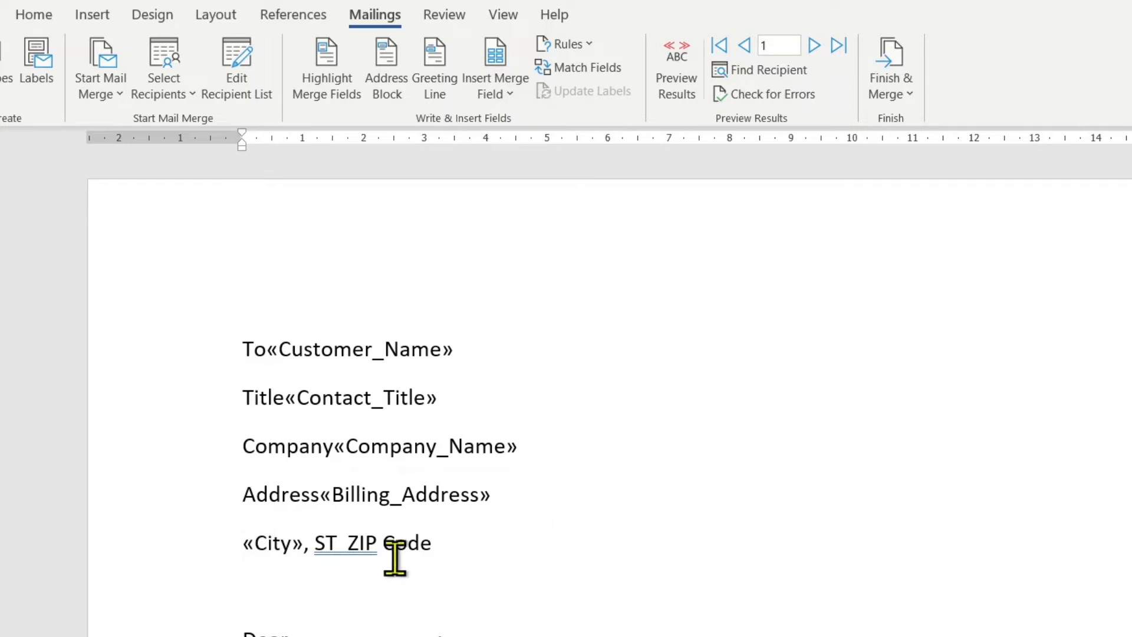
left_click_drag(314, 548, 336, 545)
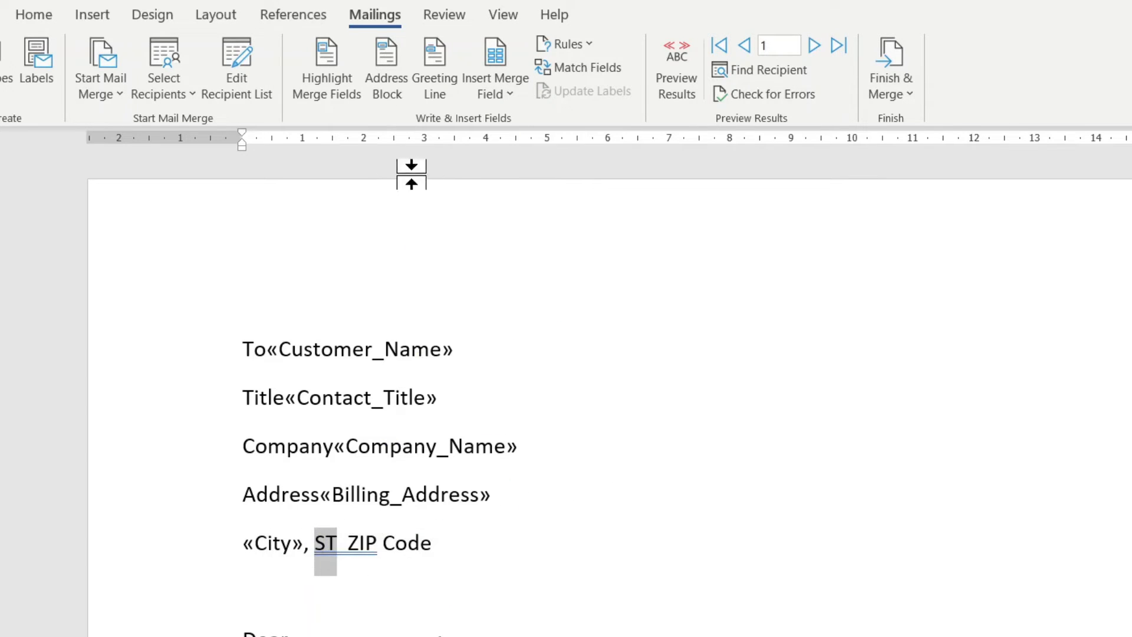
left_click(502, 97)
left_click(539, 295)
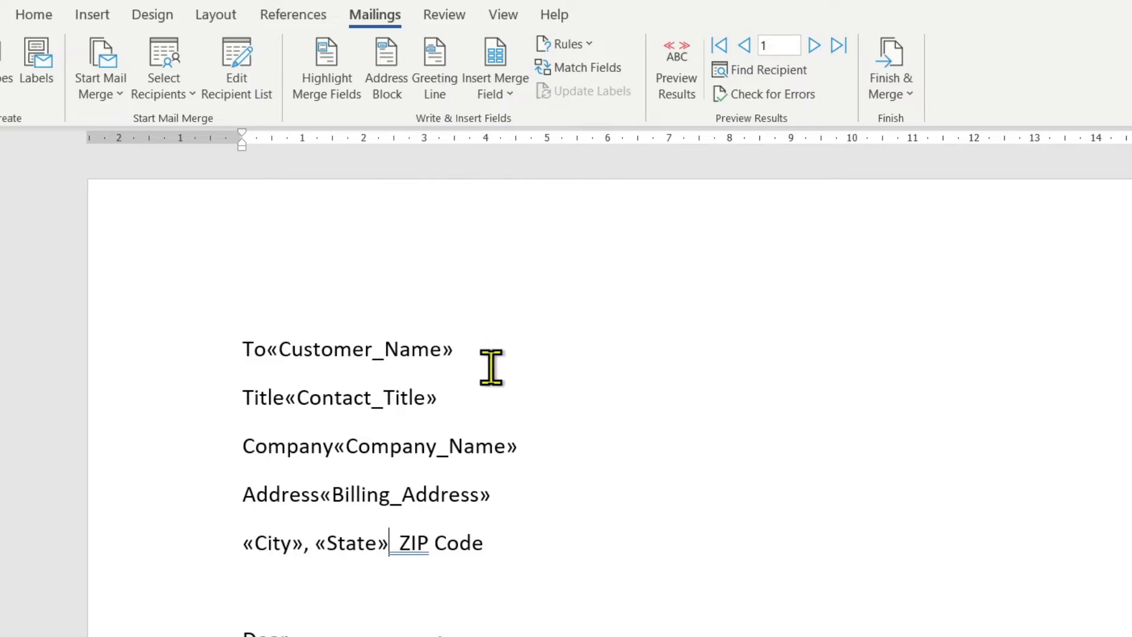
Replace the "ZIP Code" placeholder text after the State field with the ZIP_Code merge field
left_click_drag(396, 543, 492, 547)
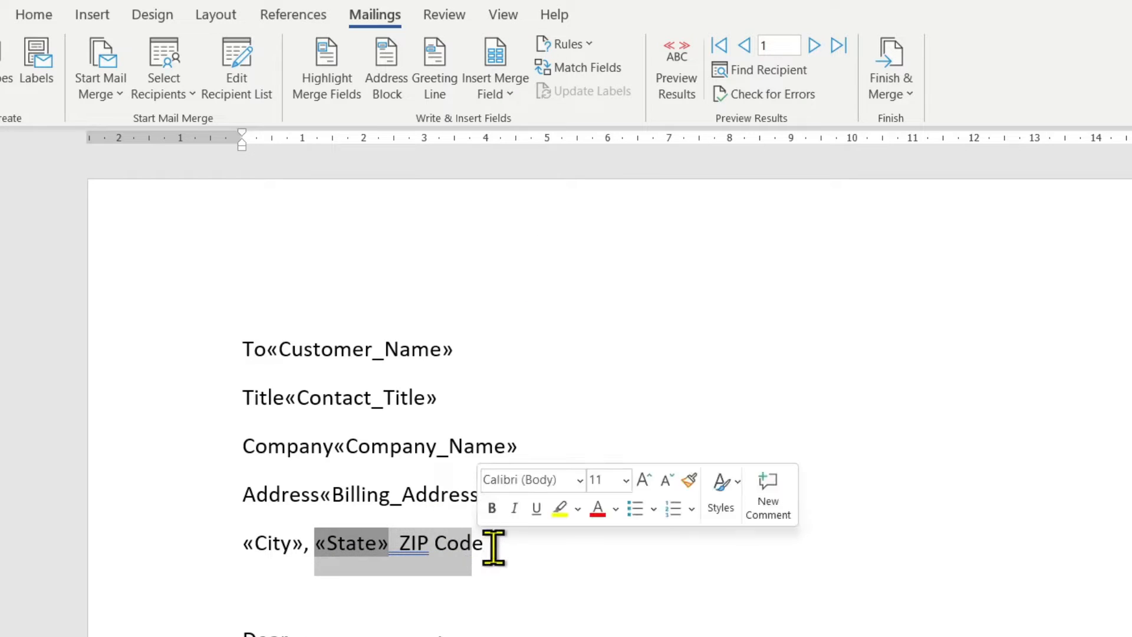
left_click(492, 547)
key("BackSpace")
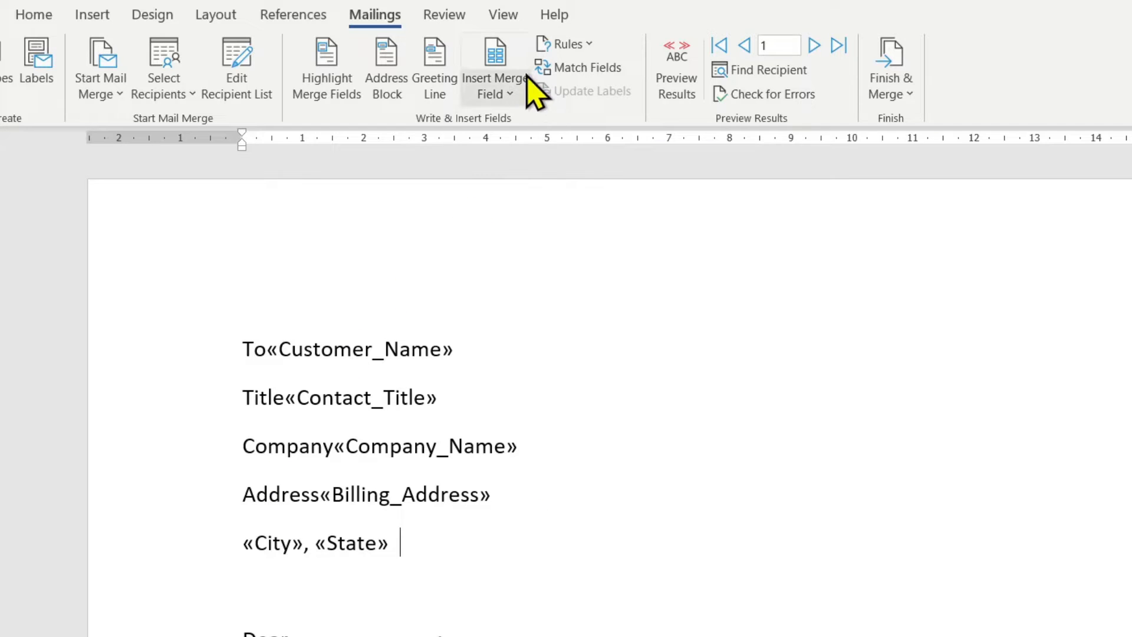
left_click(506, 94)
left_click(522, 326)
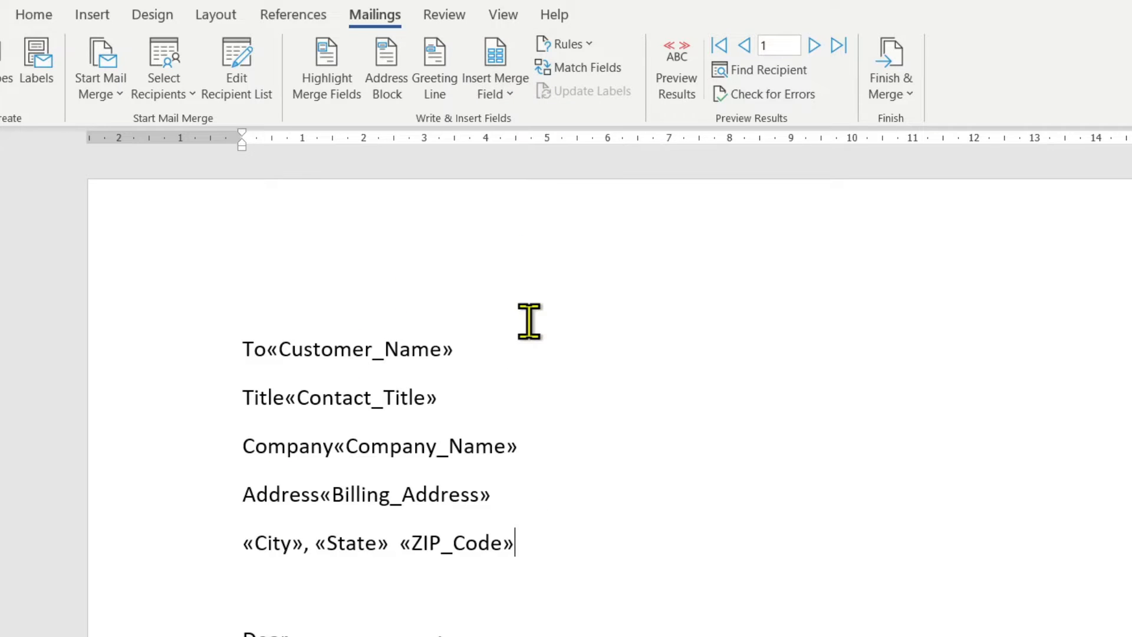
Replace the dotted line and colon after "Dear" with the Customer_Name merge field
scroll(529, 322, "down", 3)
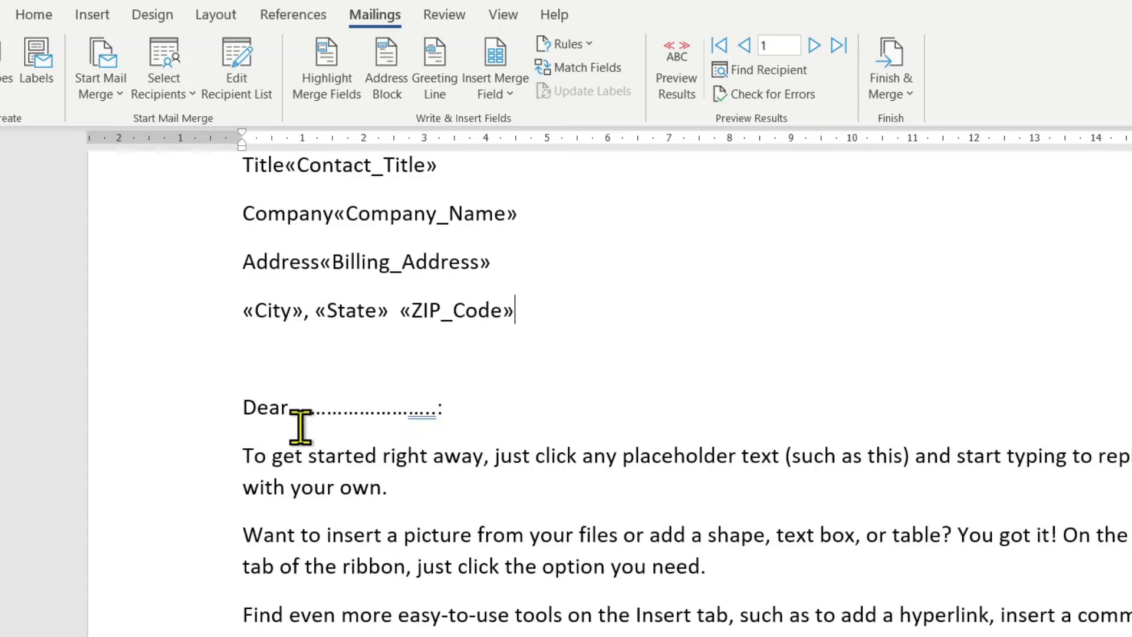
left_click_drag(295, 406, 443, 404)
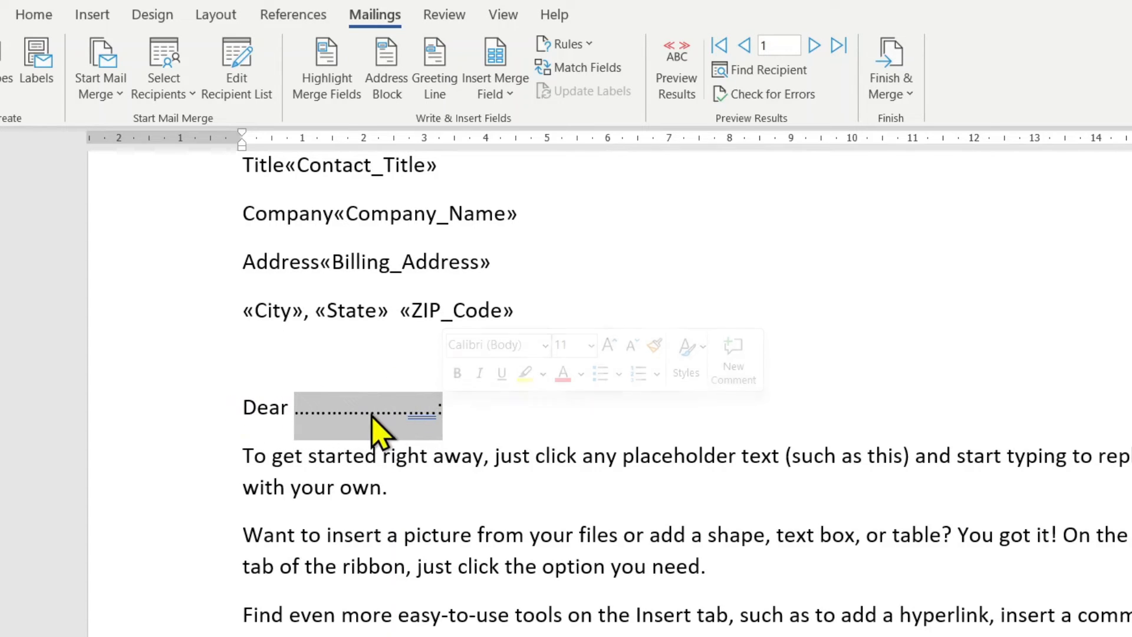
left_click(510, 98)
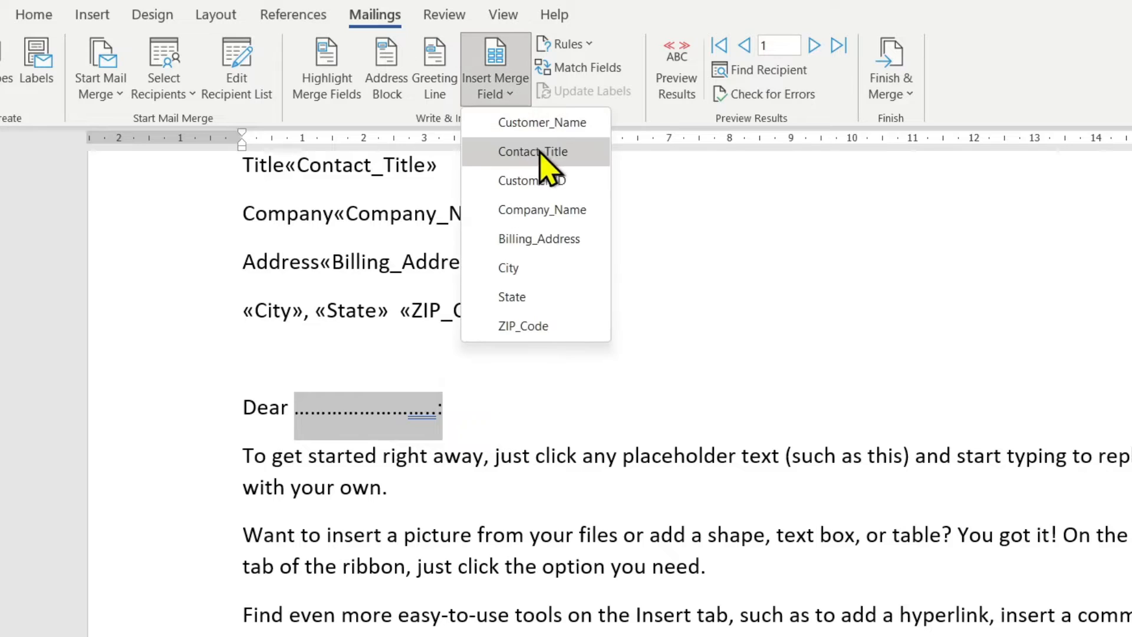
left_click(547, 120)
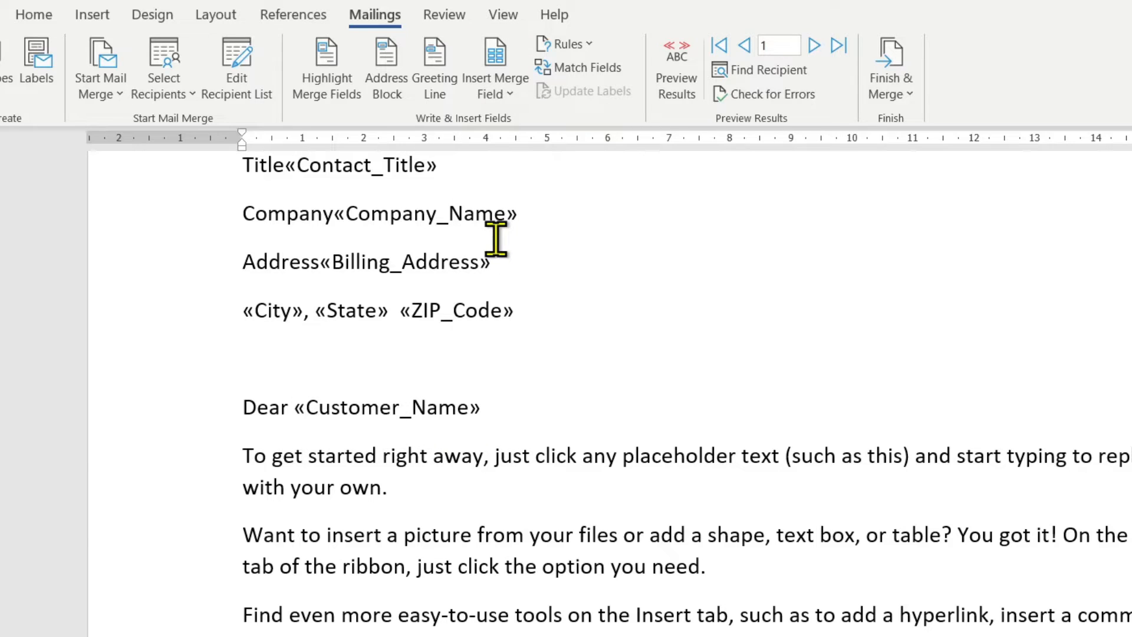
Preview the merge results and add a space between the To, Title, Company and Address labels and their merge fields
scroll(504, 295, "up", 4)
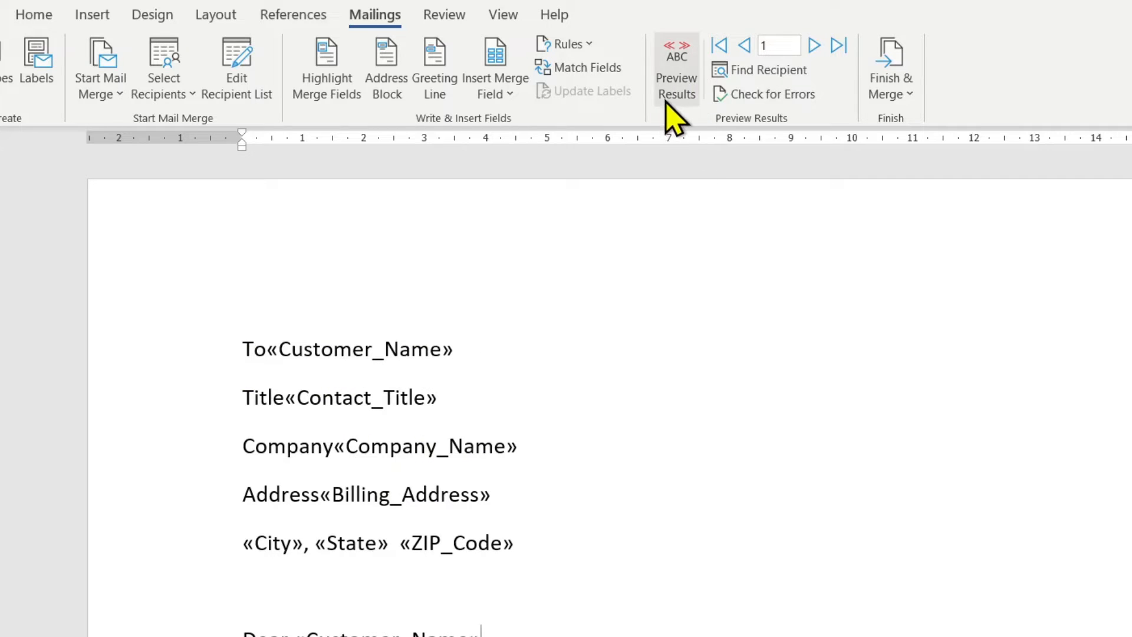
left_click(675, 68)
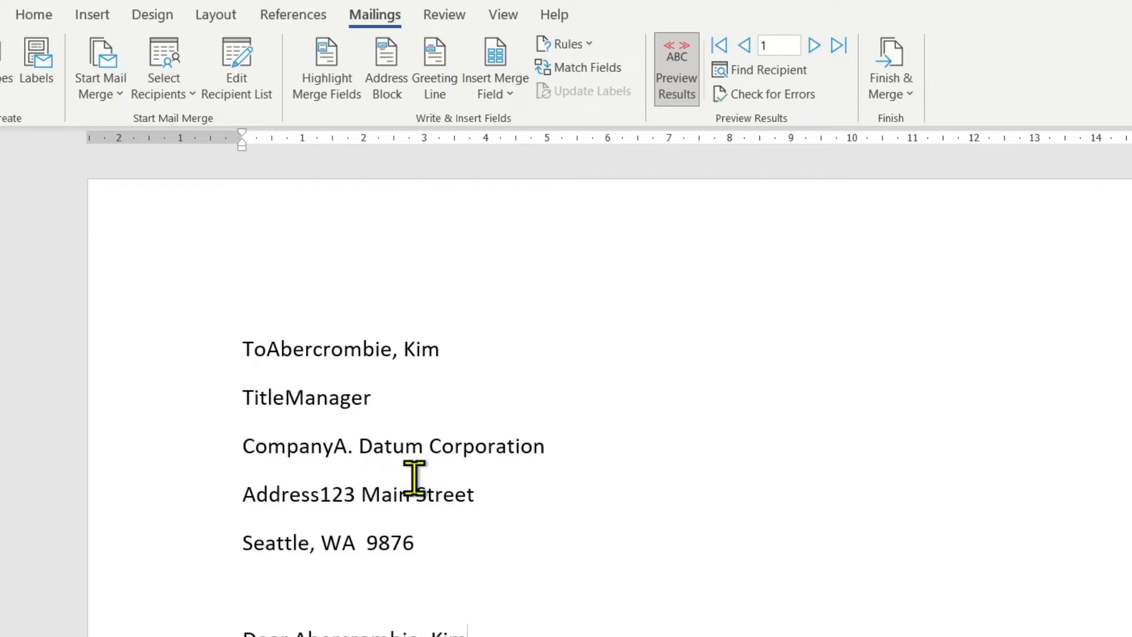
left_click(268, 348)
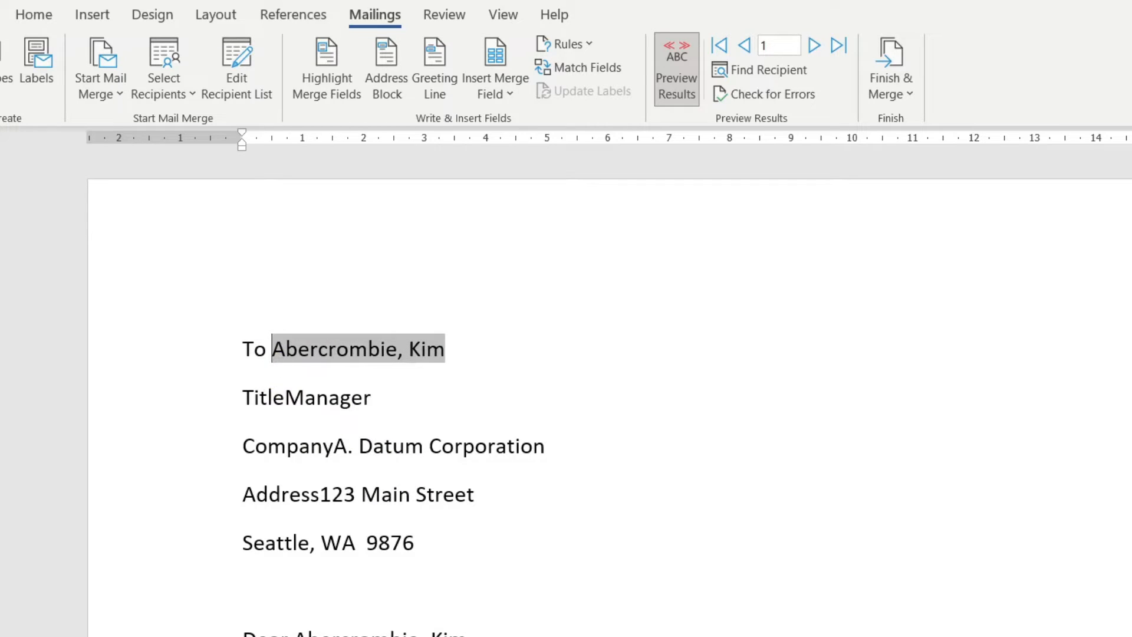
left_click(287, 401)
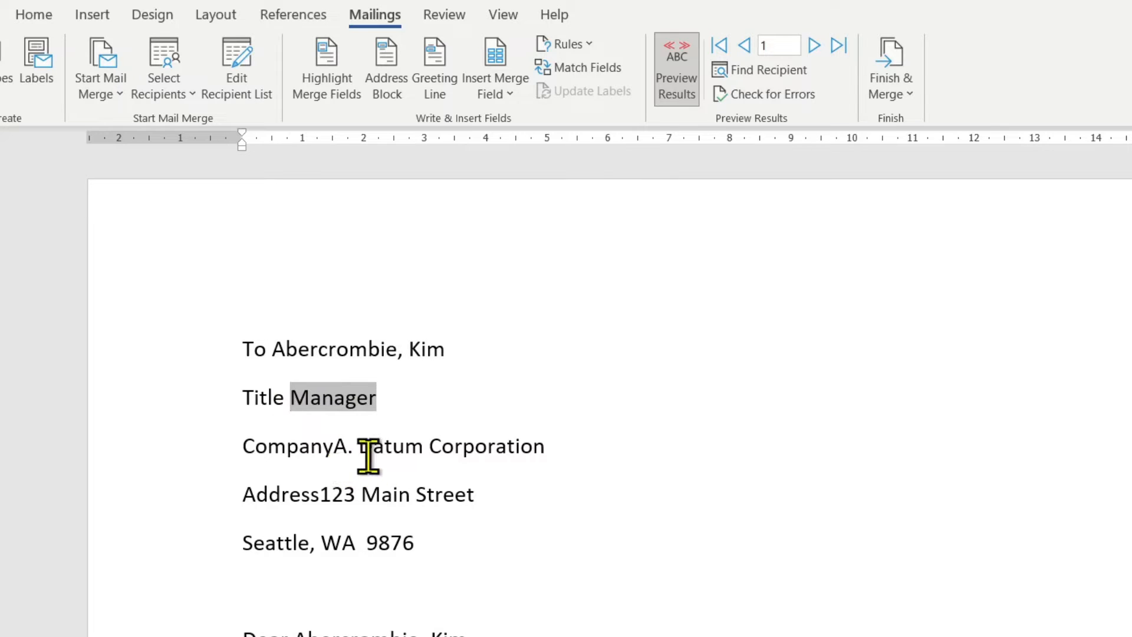
left_click(334, 448)
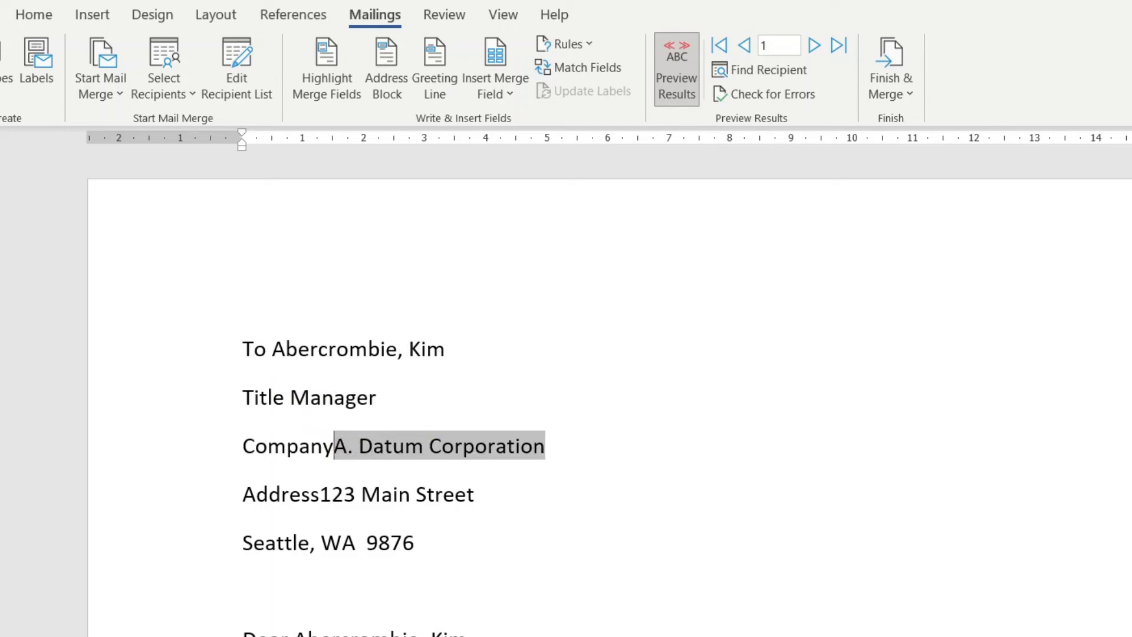
left_click(323, 497)
left_click(516, 538)
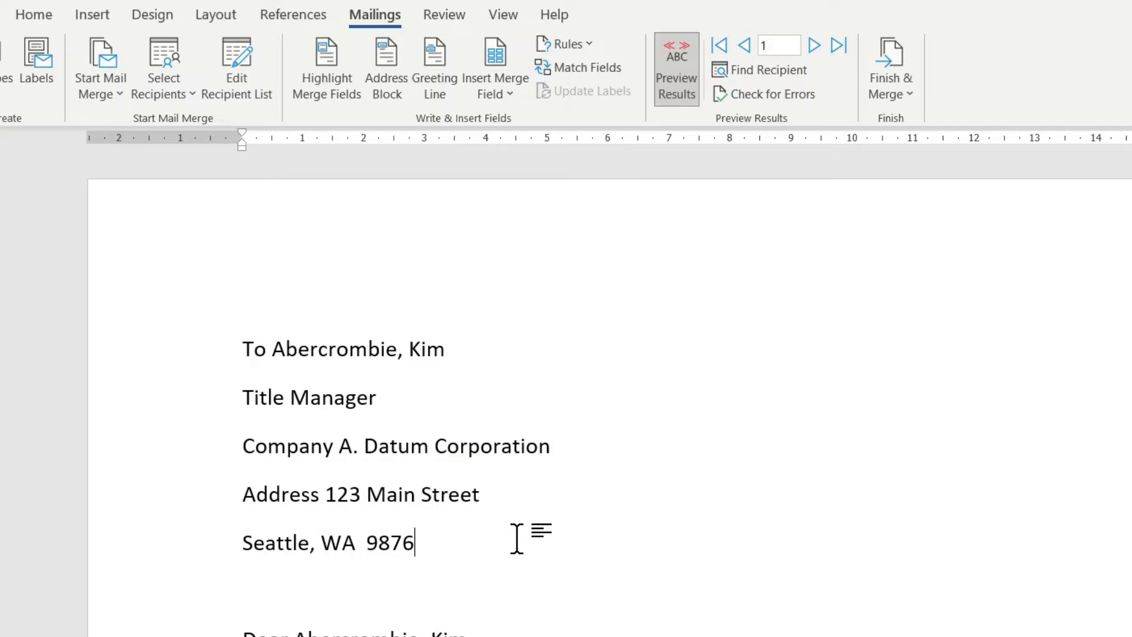
Make the entire customer name field after "To" bold
left_click(286, 349)
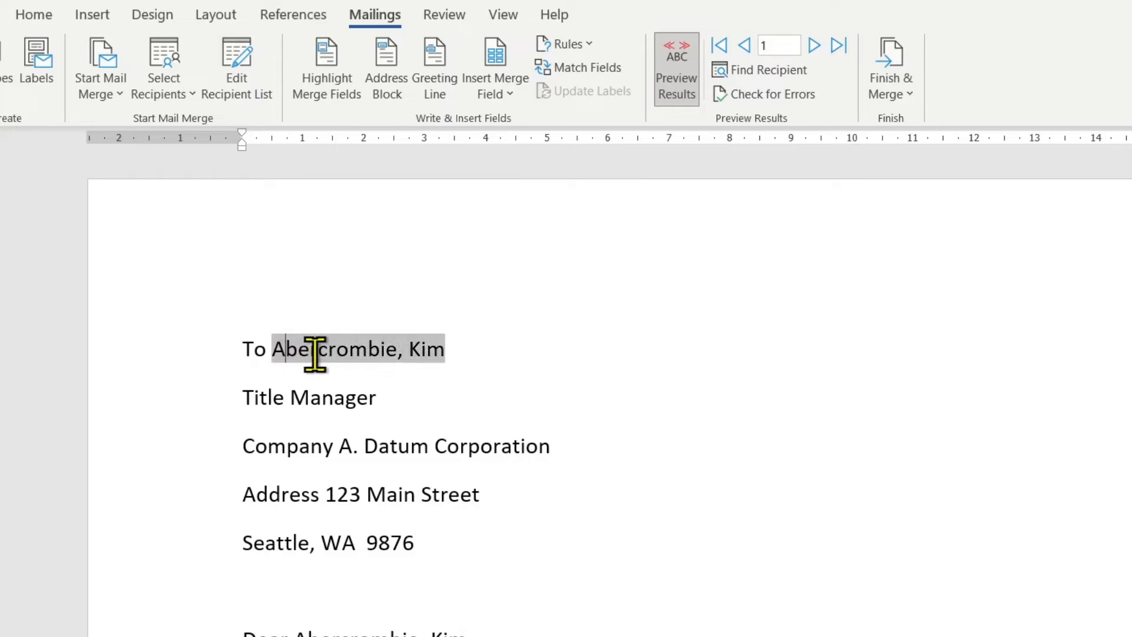
left_click(28, 16)
left_click(135, 86)
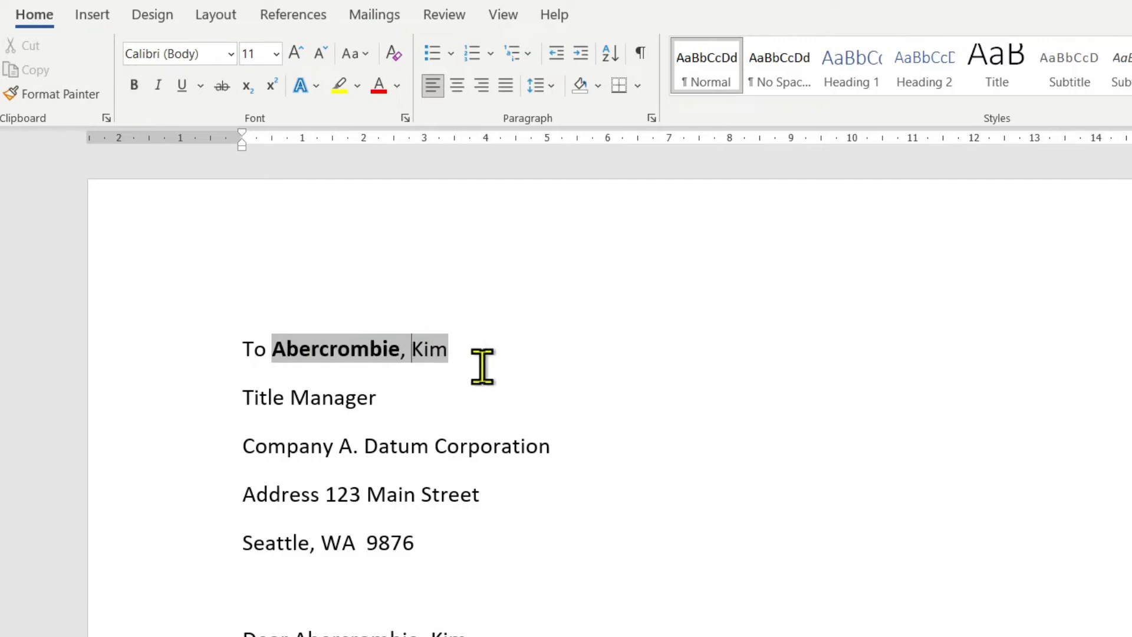
left_click_drag(460, 356, 278, 341)
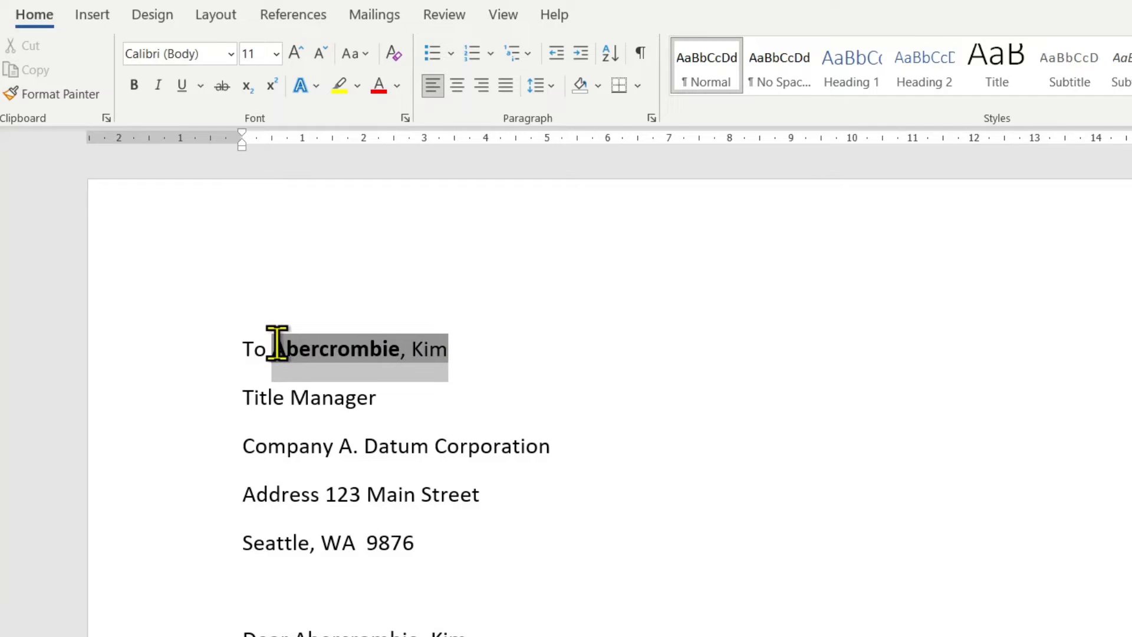
left_click(136, 85)
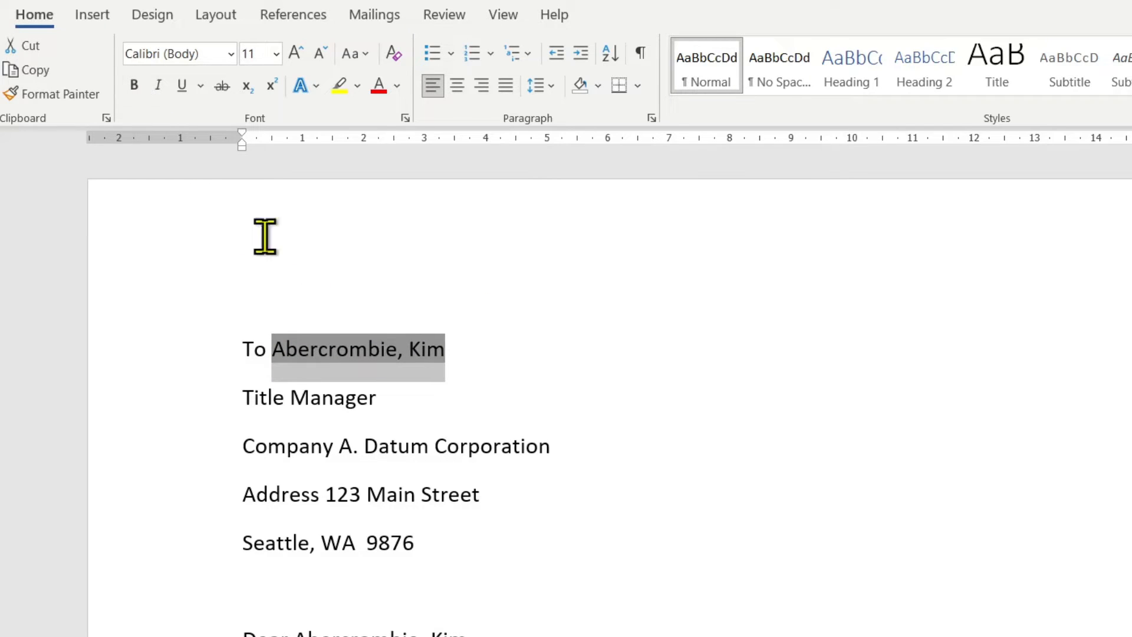
left_click(133, 87)
left_click(470, 347)
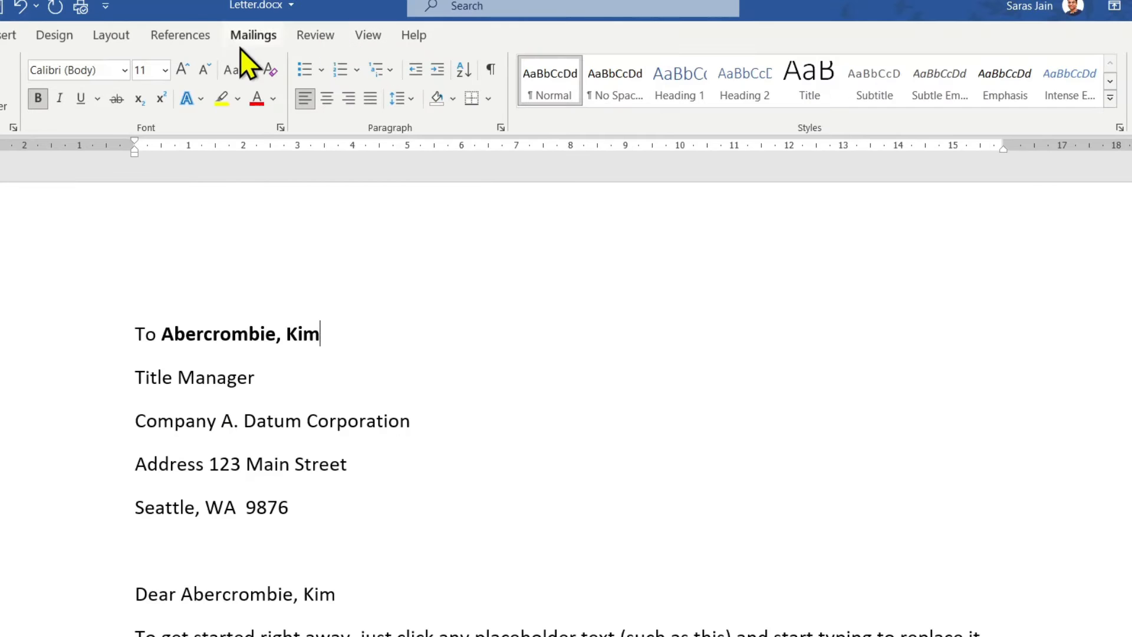
Browse the previewed letters recipient by recipient, from record 1 through record 4
left_click(253, 35)
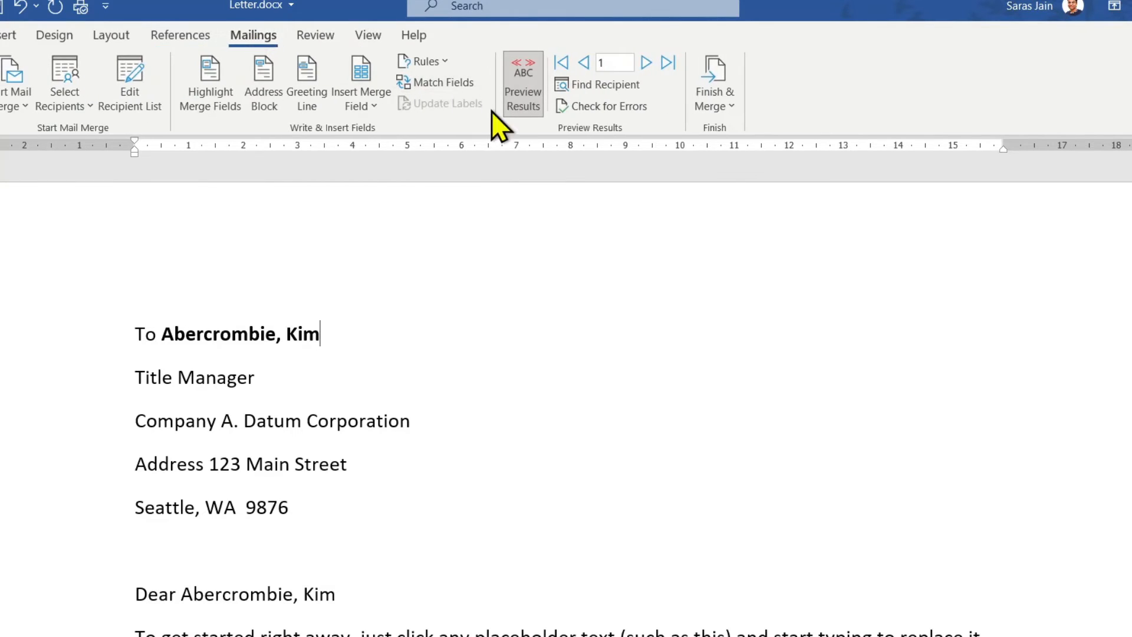
left_click(531, 92)
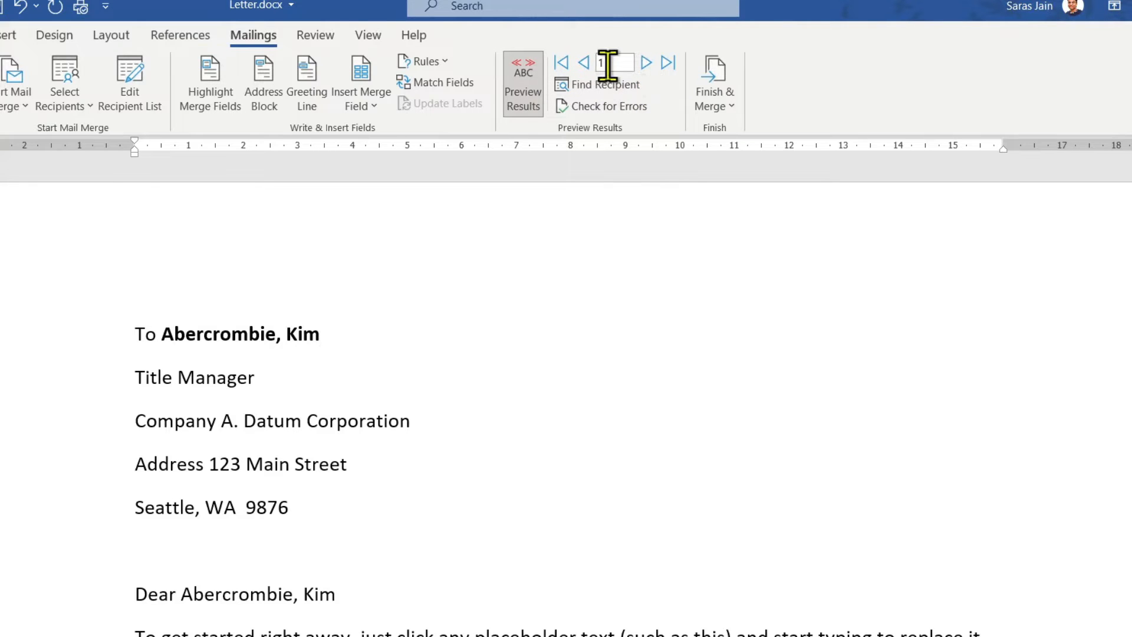
left_click(644, 64)
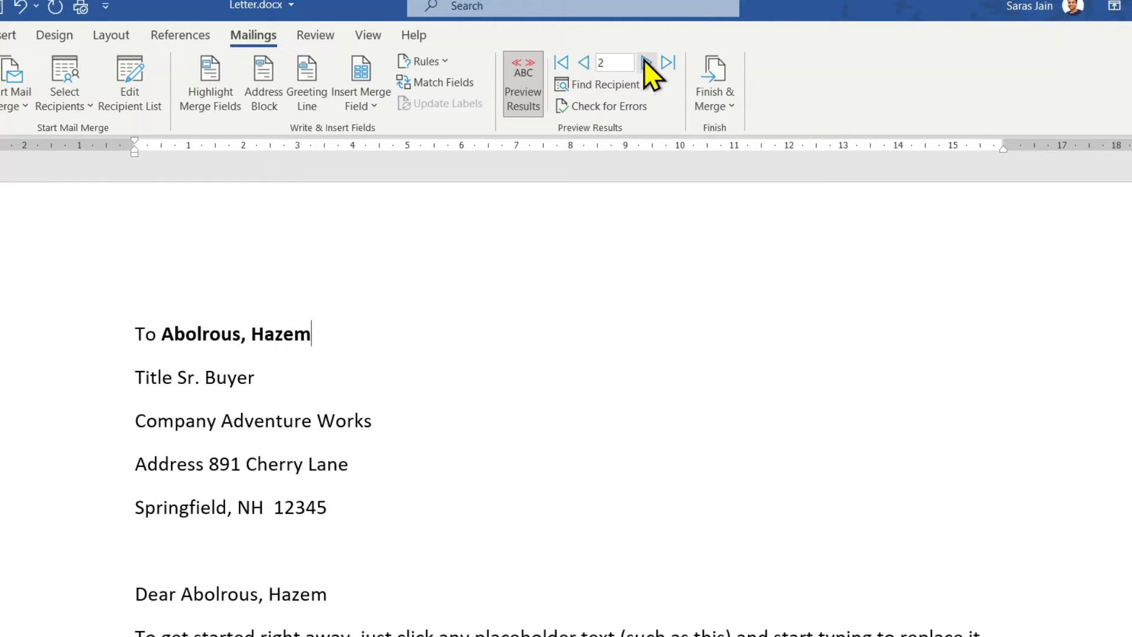
left_click(646, 62)
left_click(647, 63)
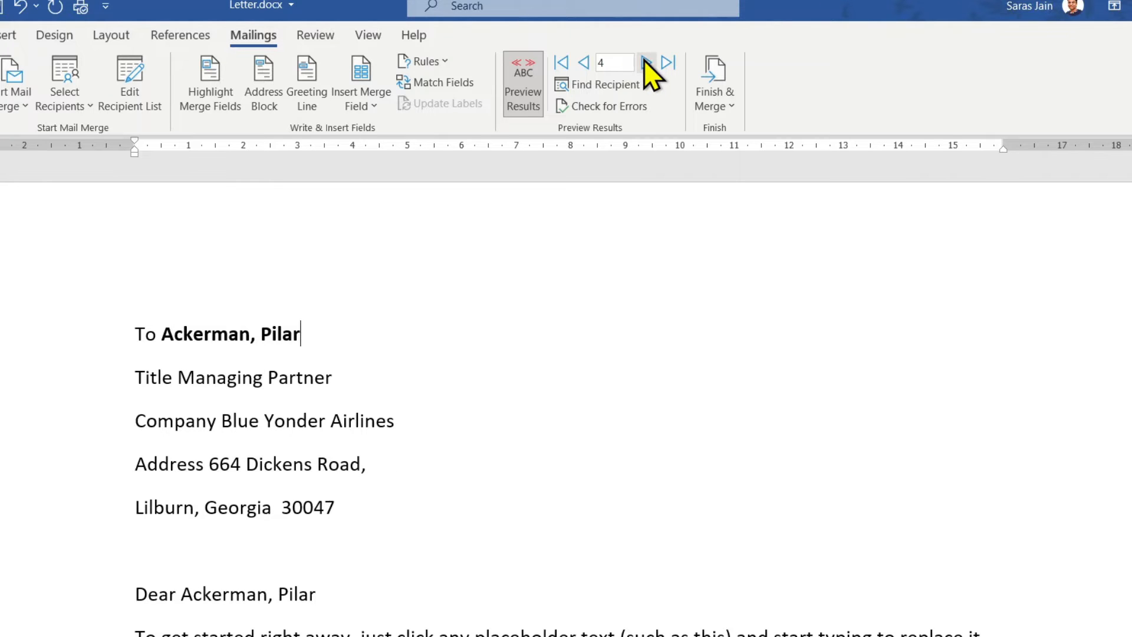
Return the preview to record 2 and arrange the letter side by side with the Customer List.xlsx workbook
left_click(584, 63)
left_click(584, 63)
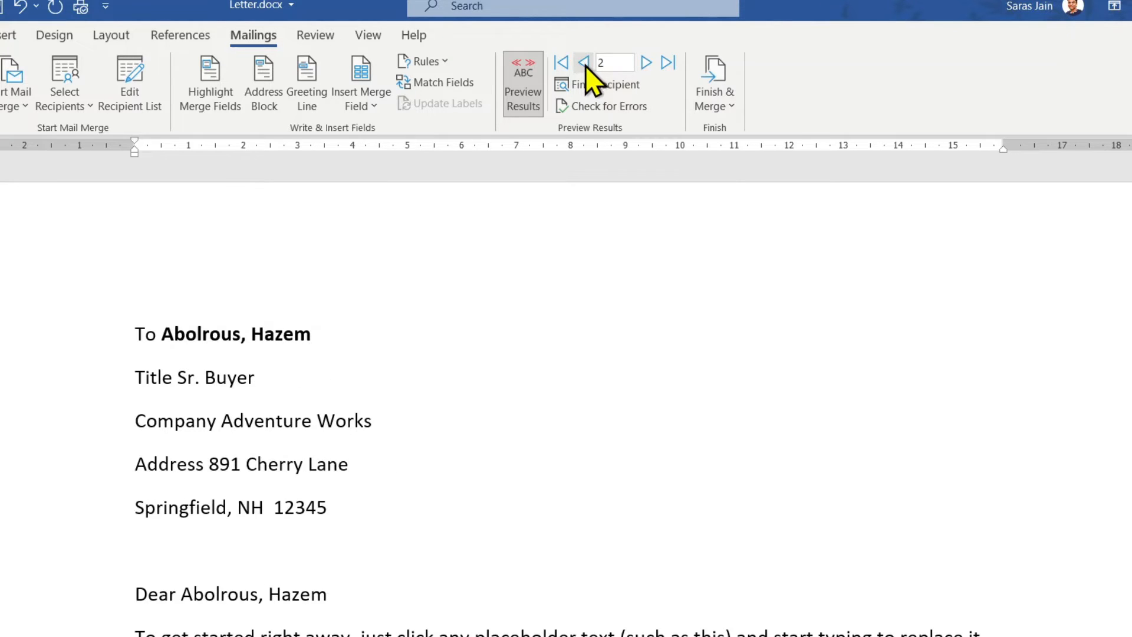
left_click_drag(803, 14, 3, 76)
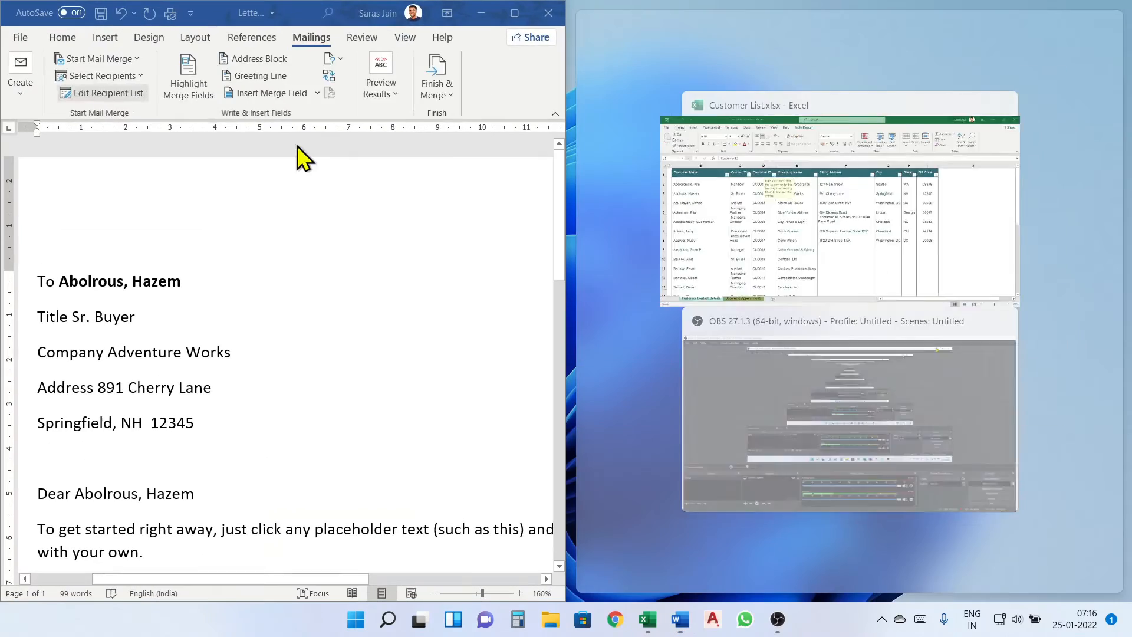
left_click(814, 112)
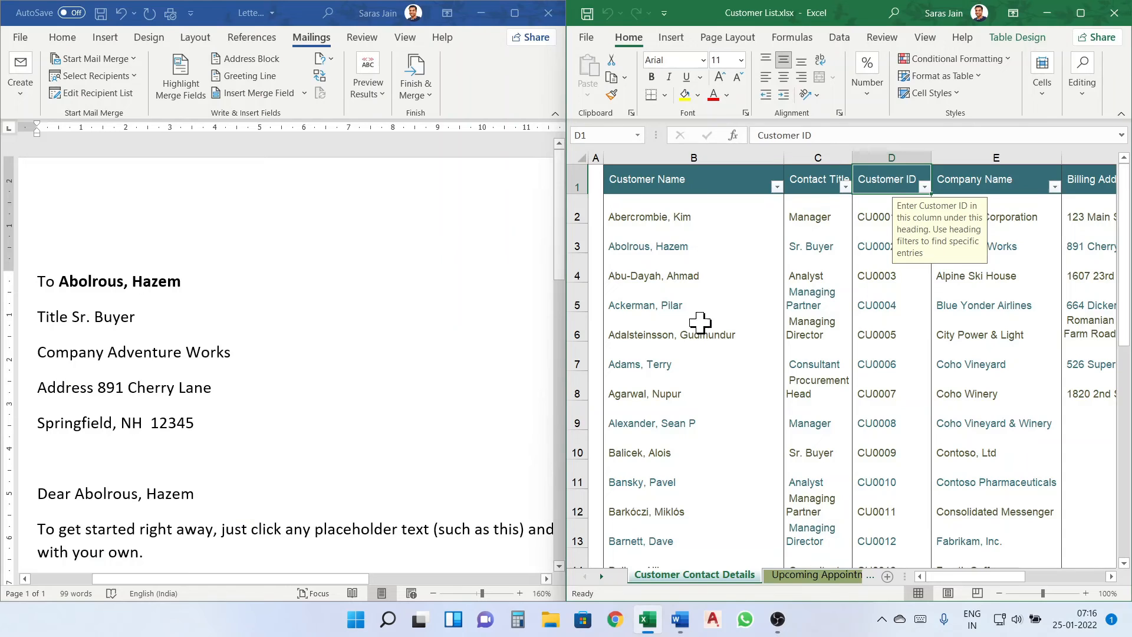
left_click(654, 215)
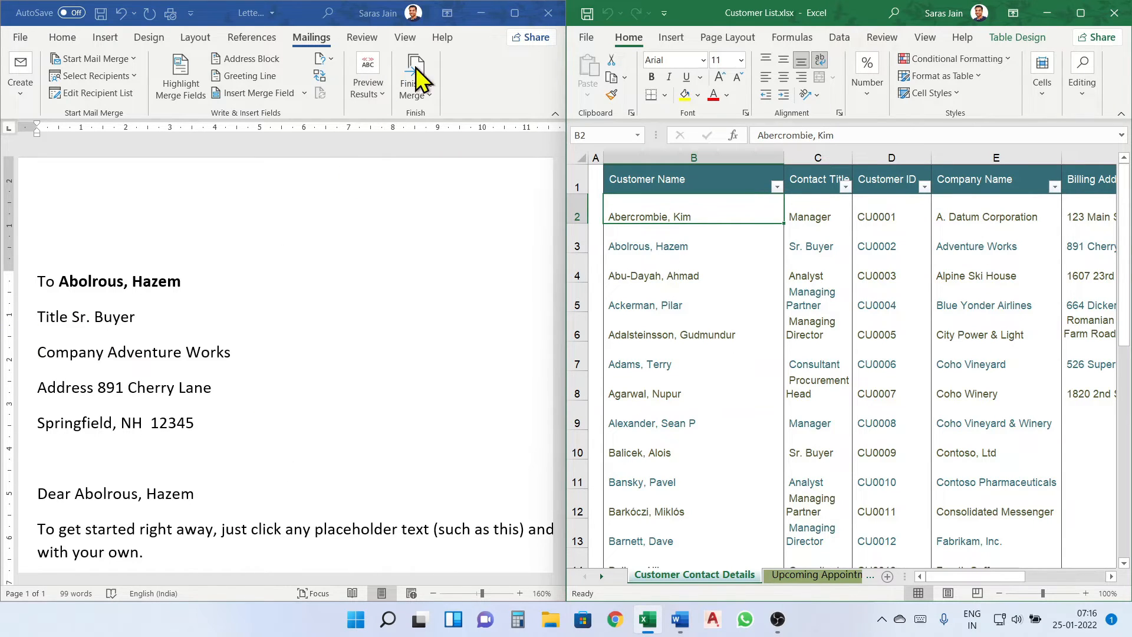
Compare the previewed letters for records 1 through 6 with the customer list rows, and maximize the letter window again
left_click(368, 88)
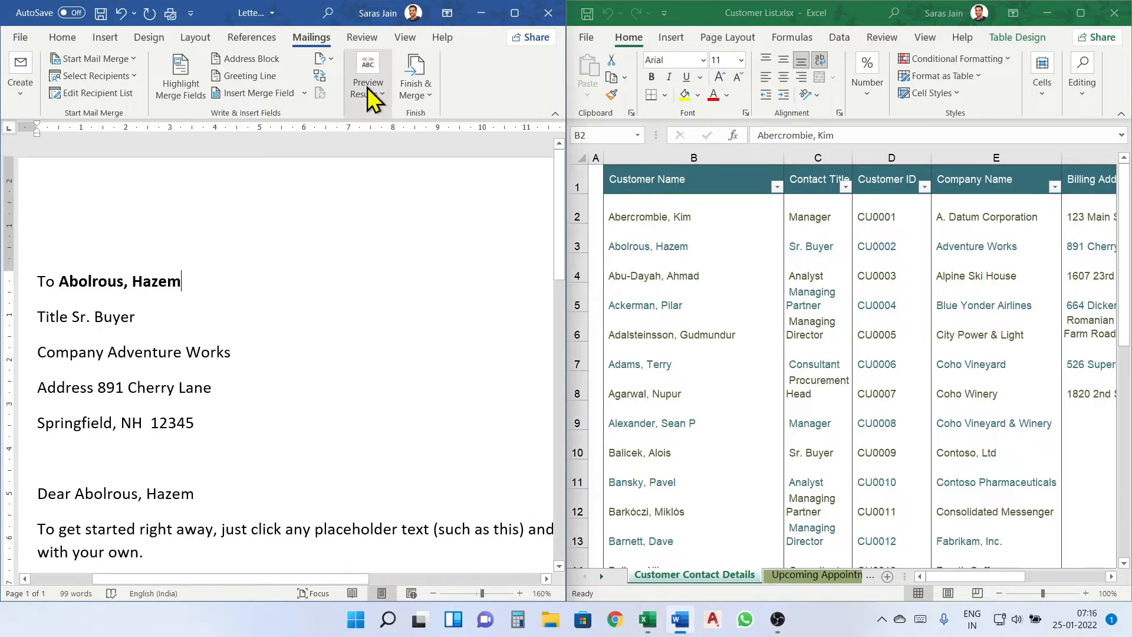
left_click(414, 129)
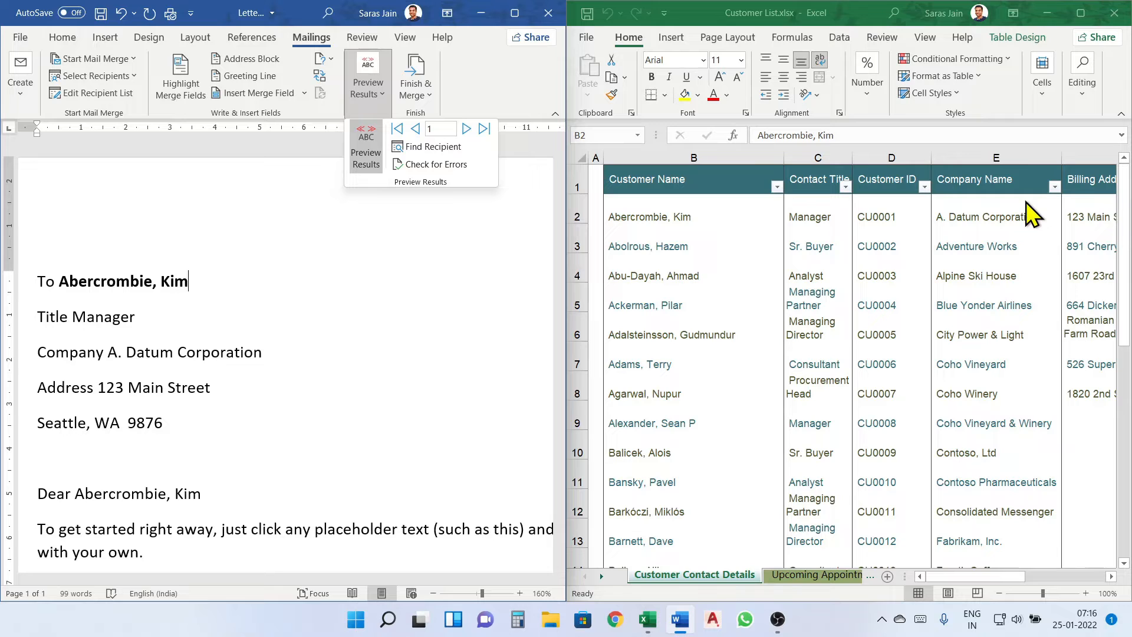
scroll(83, 396, "down", 2)
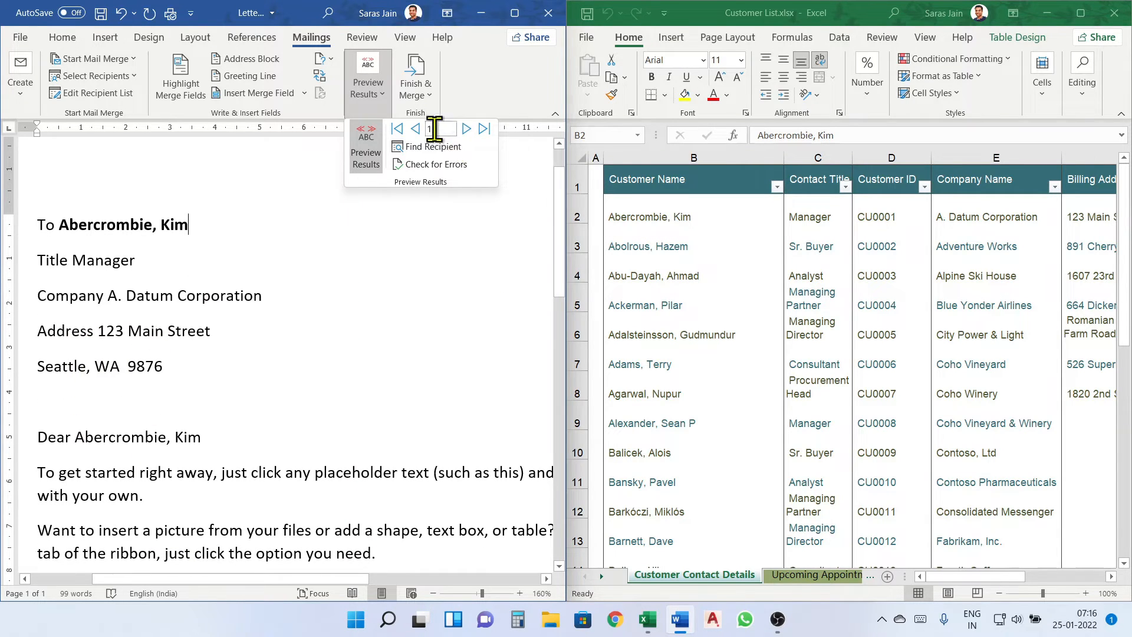
left_click(465, 129)
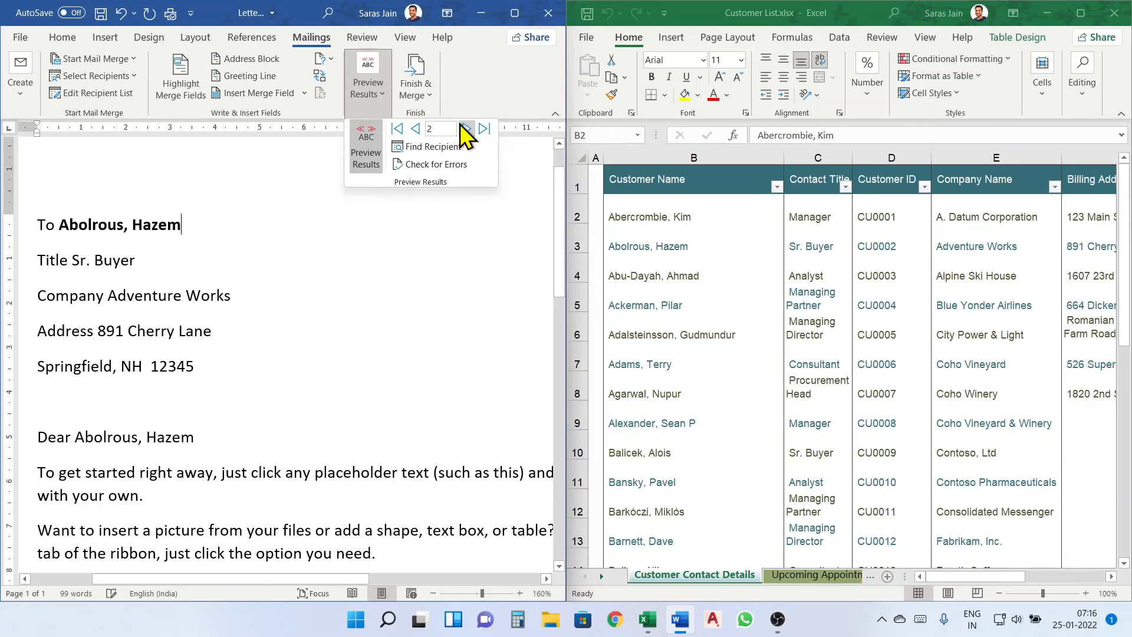
left_click(465, 128)
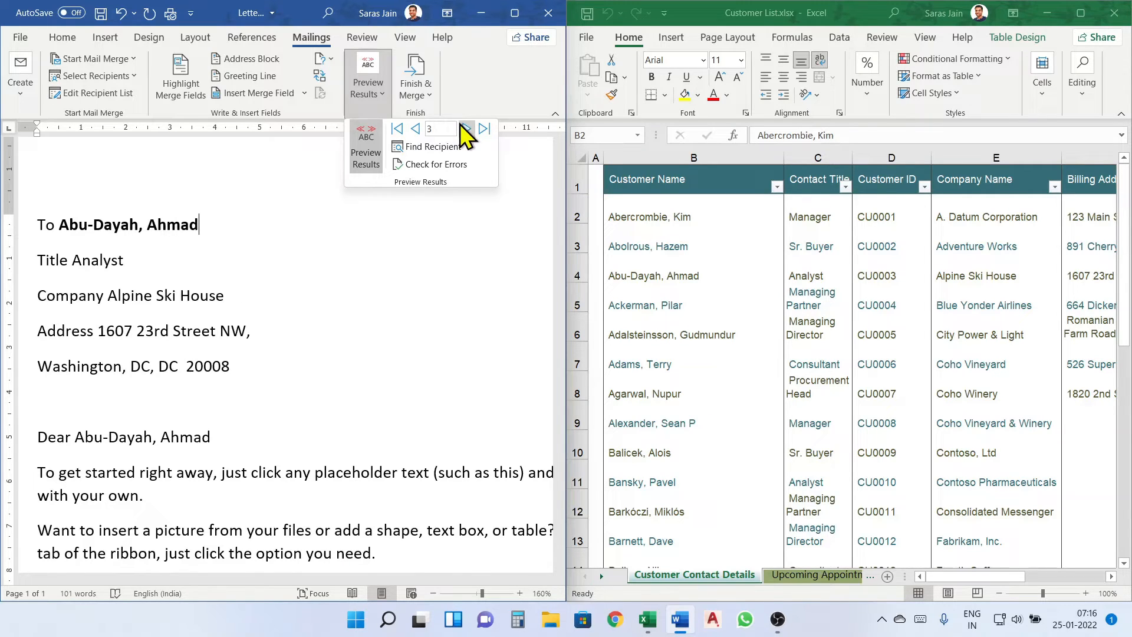
left_click(465, 128)
left_click(465, 128)
left_click(465, 128)
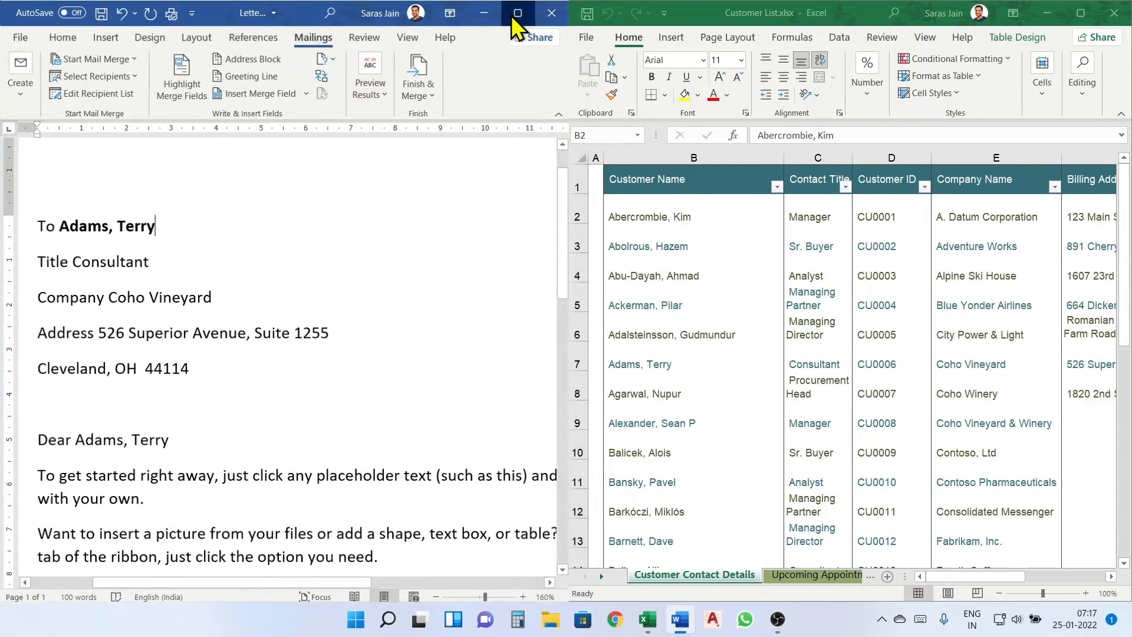
left_click(514, 13)
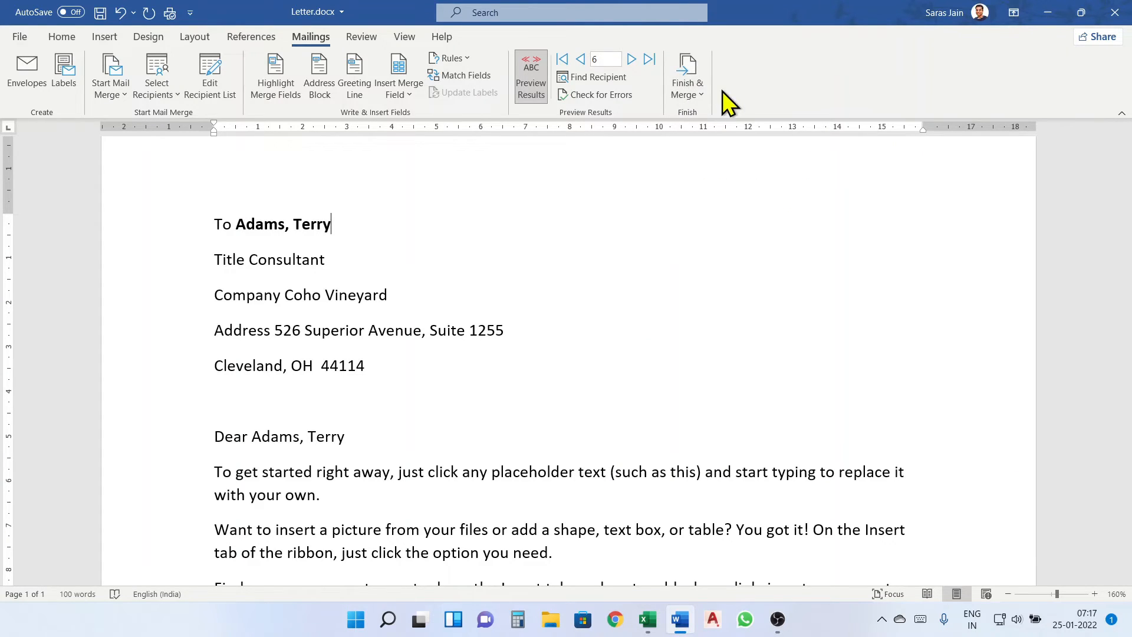
left_click(690, 92)
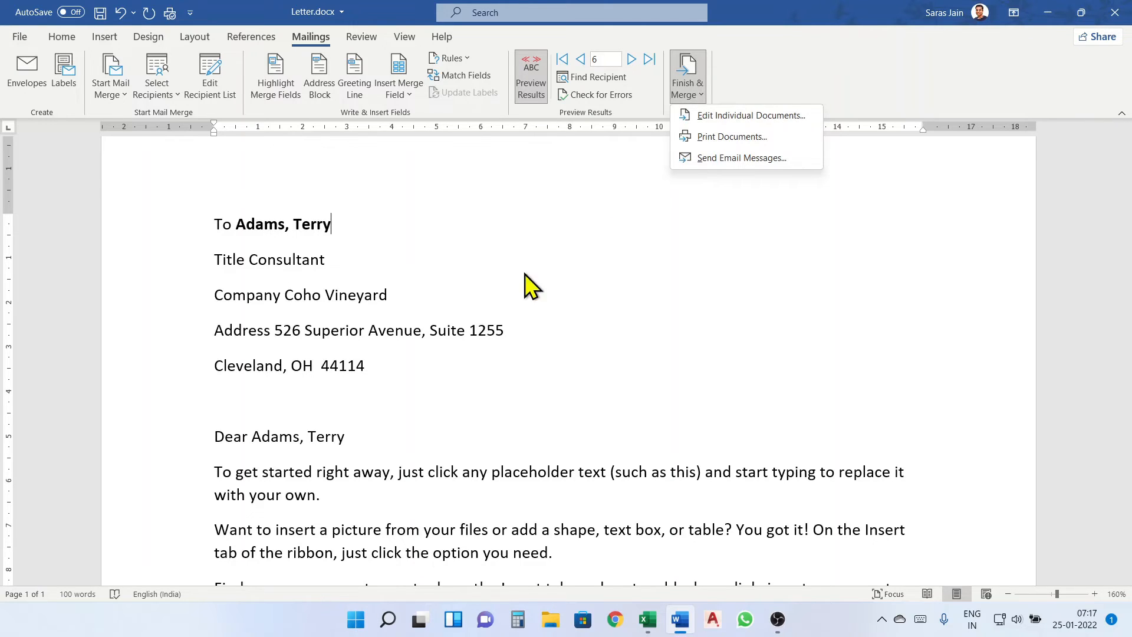
left_click(457, 311)
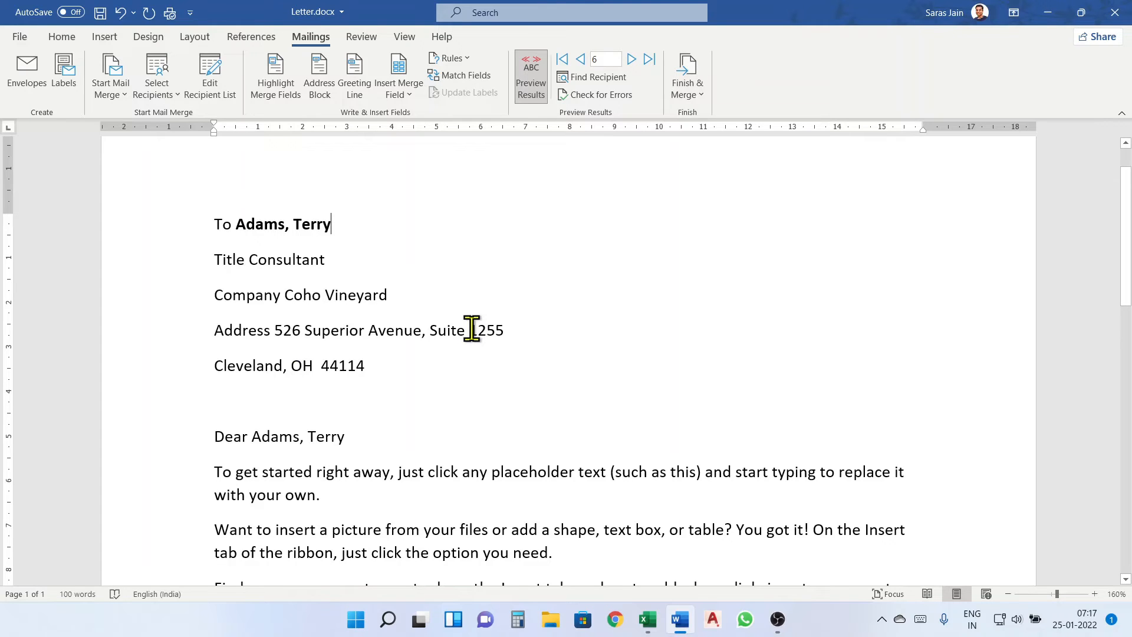
left_click(699, 94)
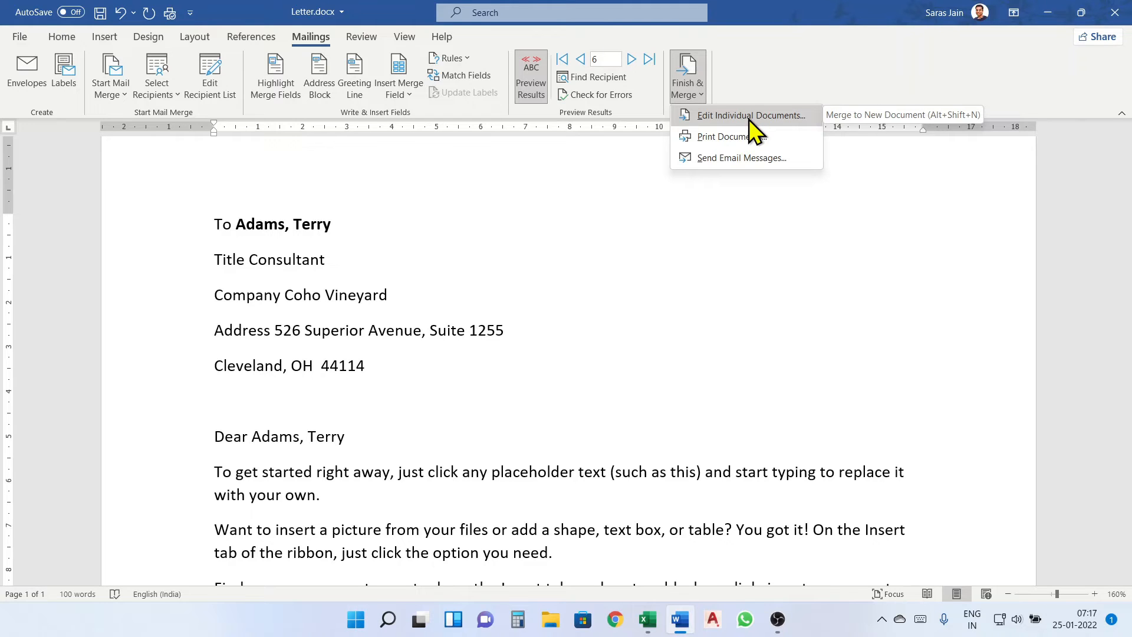
left_click(543, 314)
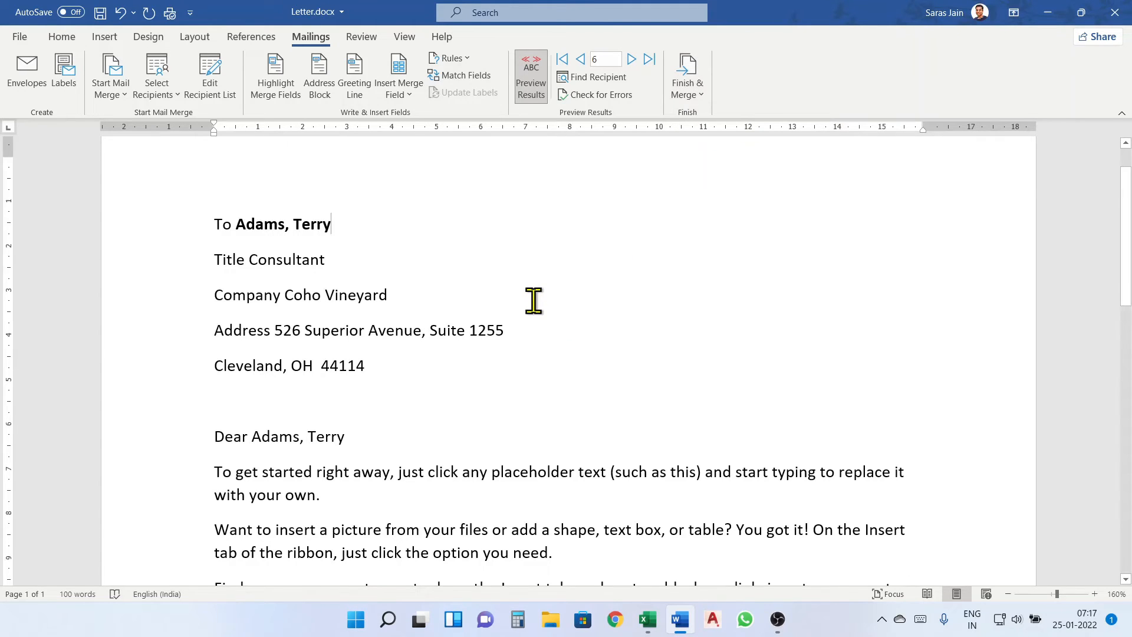
Look over the previewed letter and turn off the results preview so that the merge fields show
scroll(530, 303, "down", 3)
scroll(526, 304, "down", 6)
scroll(525, 304, "up", 10)
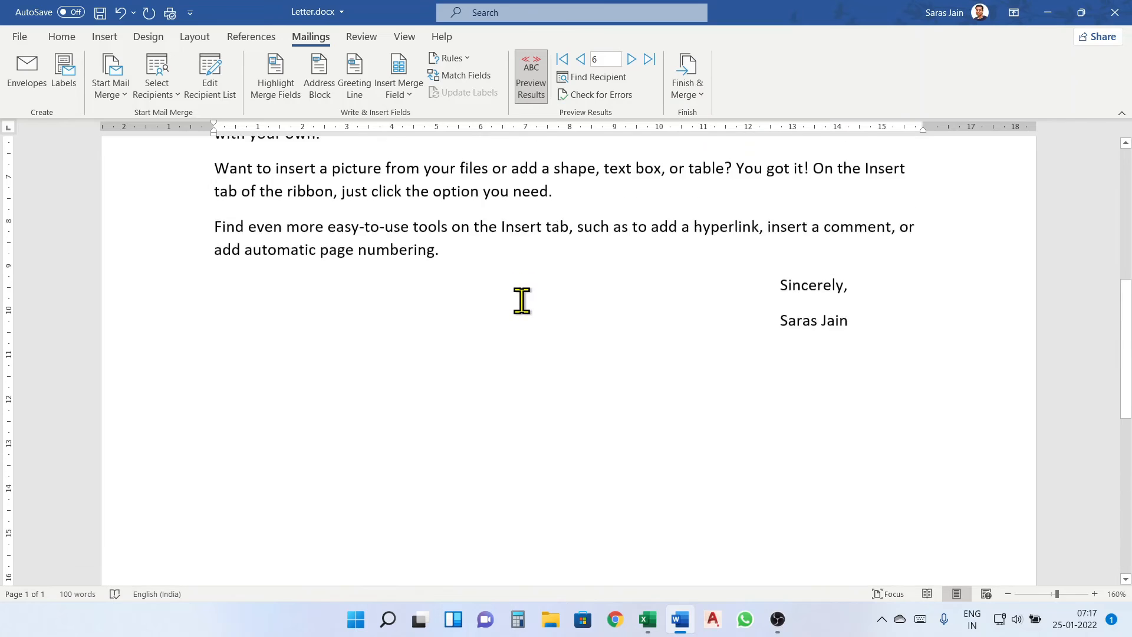
left_click(539, 72)
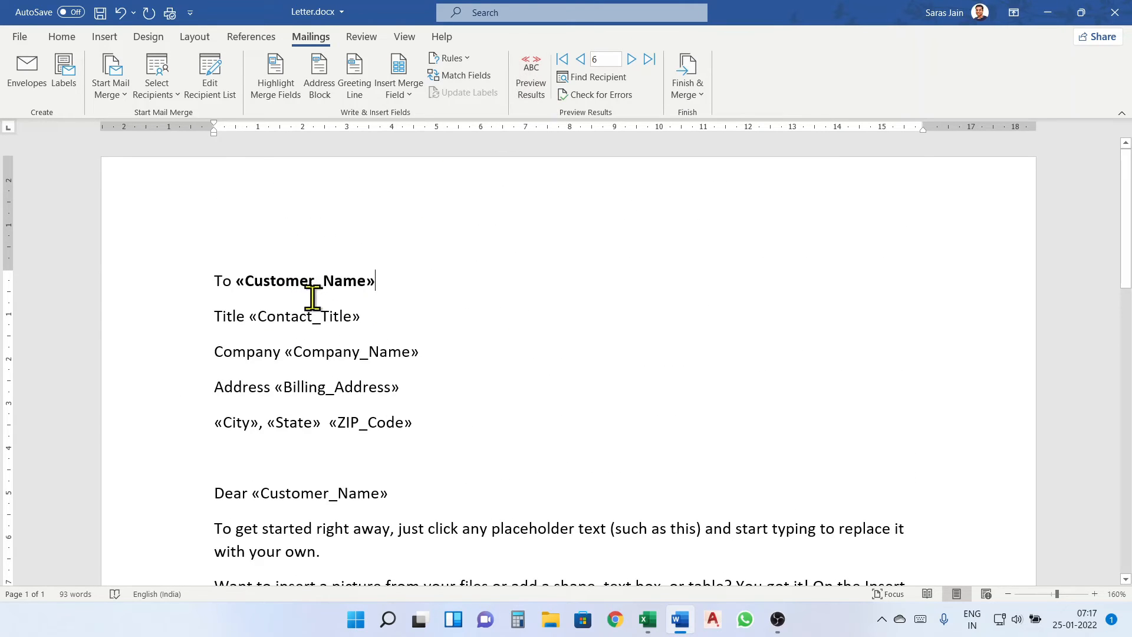
scroll(326, 286, "down", 3)
scroll(326, 285, "down", 5)
scroll(323, 282, "up", 10)
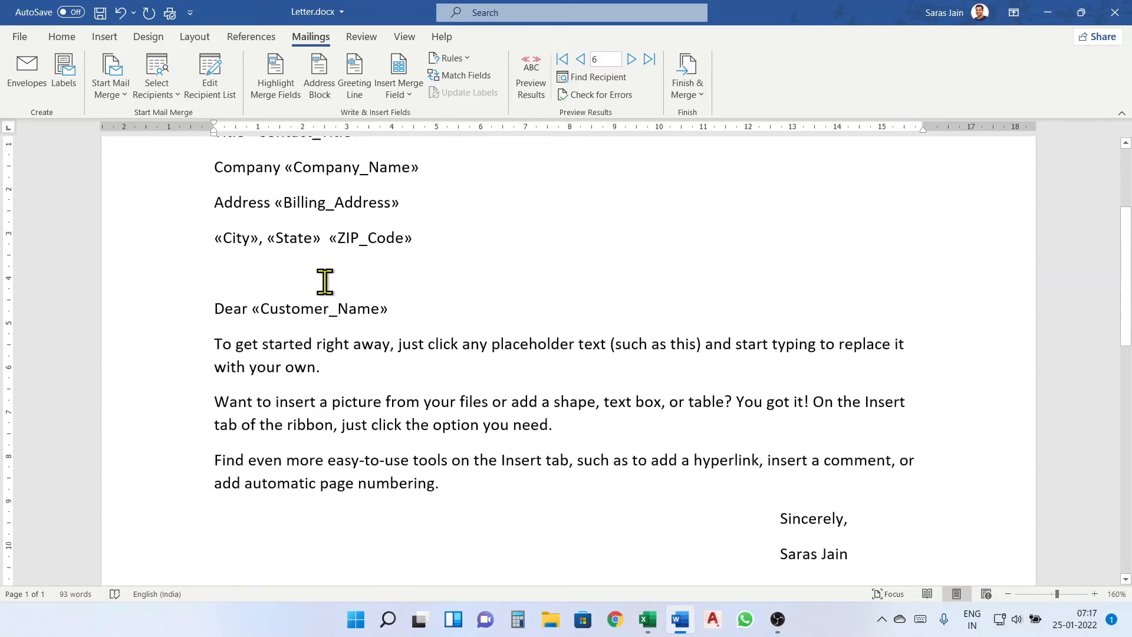
left_click(698, 90)
left_click(259, 357)
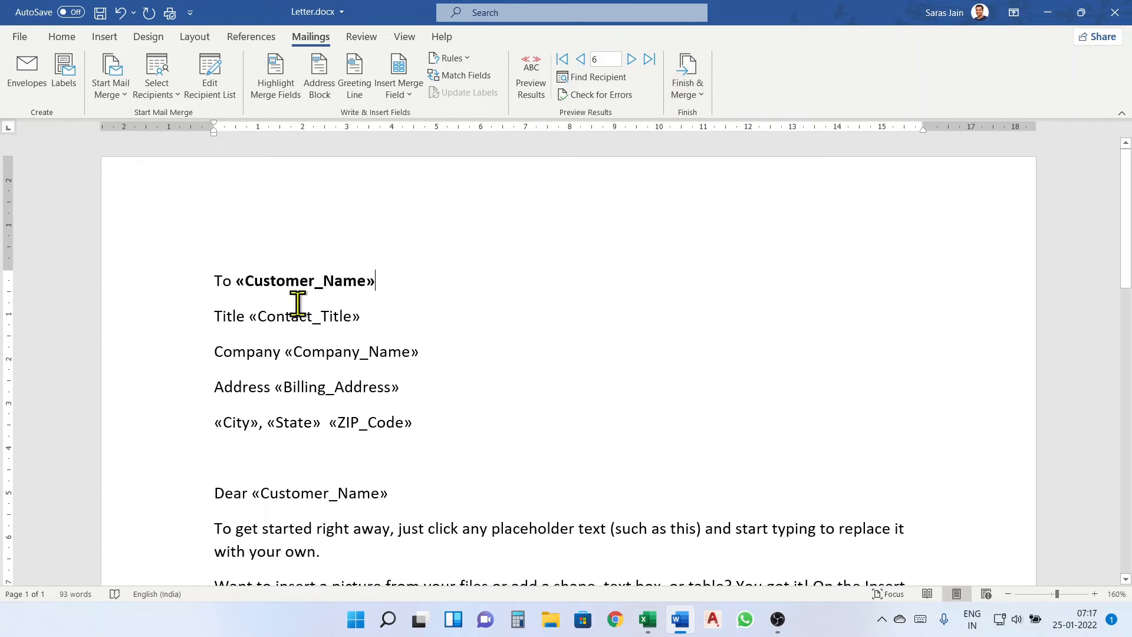
Merge records 1 to 5 into a new document of individual letters
left_click(697, 89)
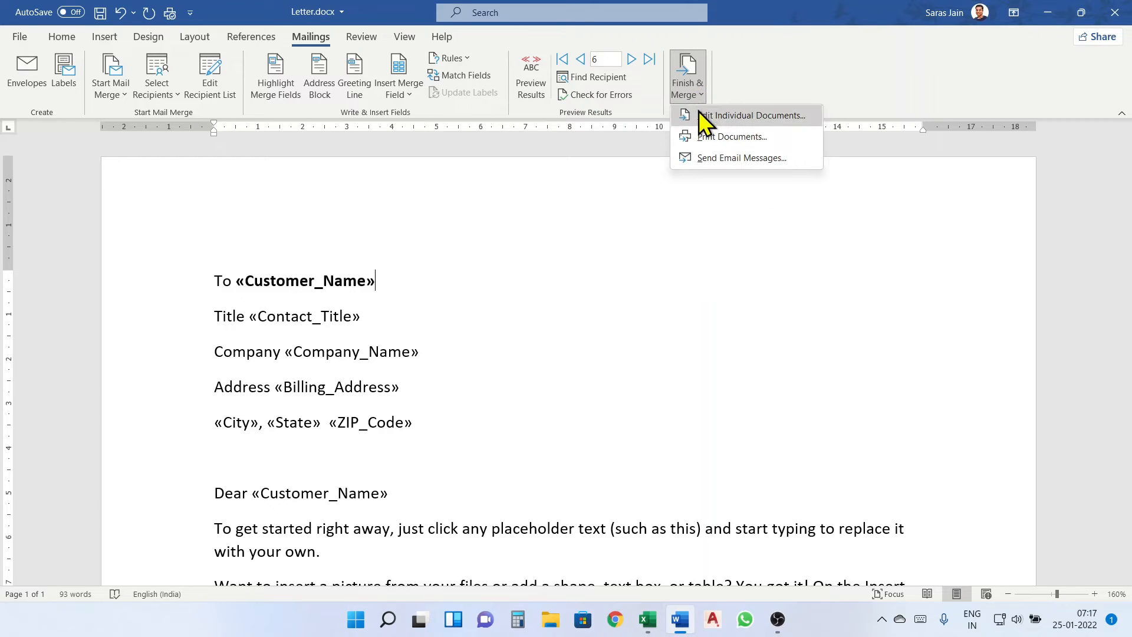
left_click(718, 113)
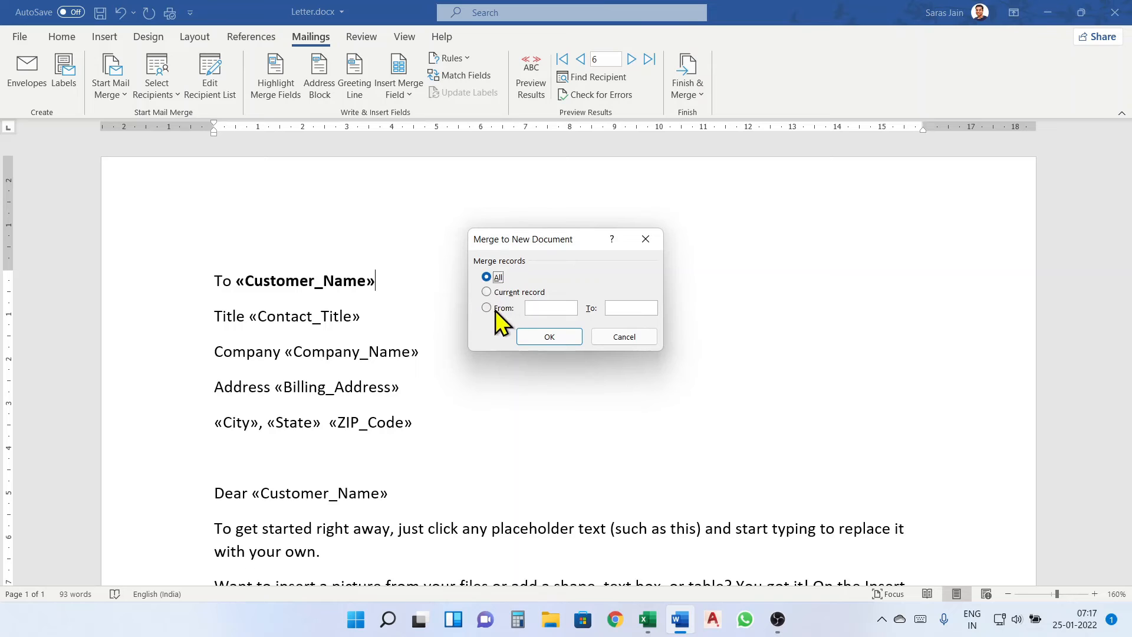
left_click(647, 619)
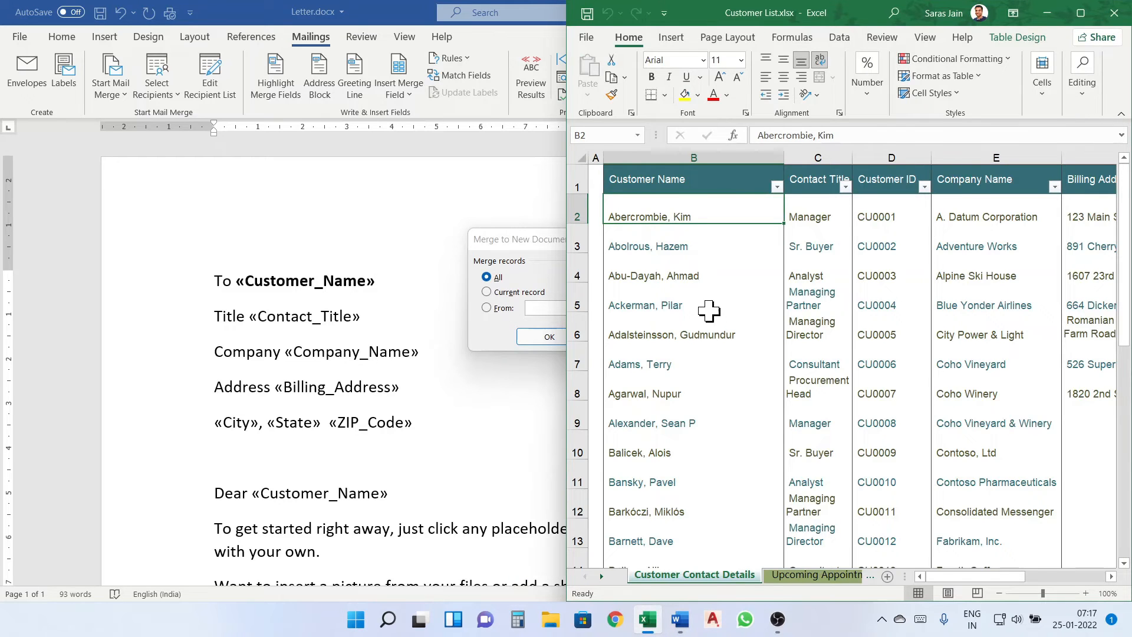
left_click(419, 360)
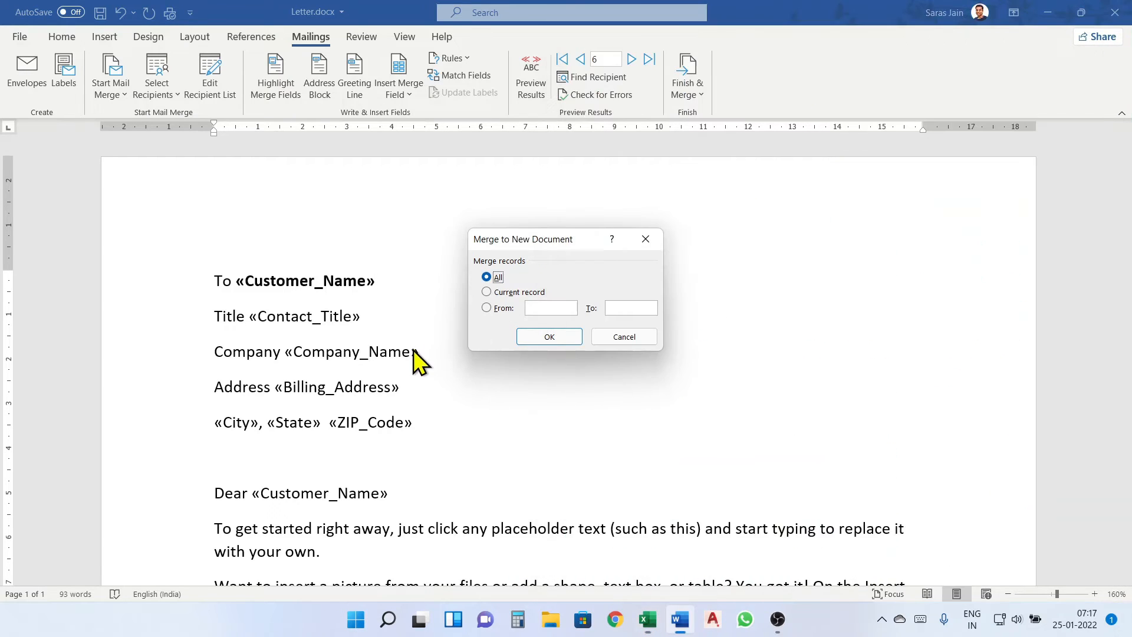
left_click(500, 307)
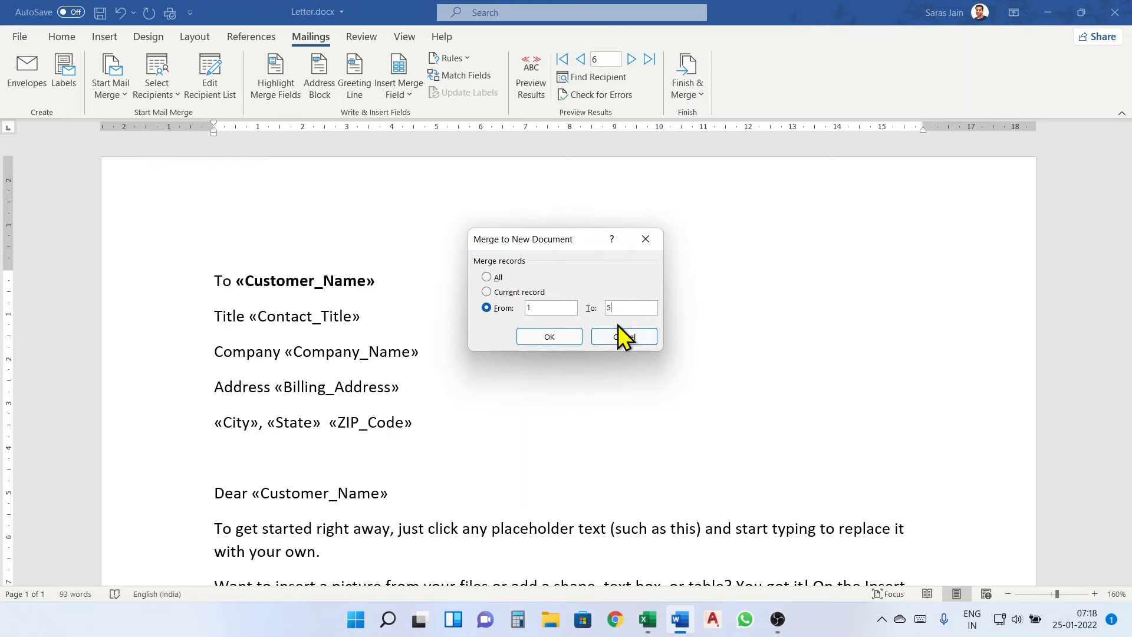
left_click(537, 341)
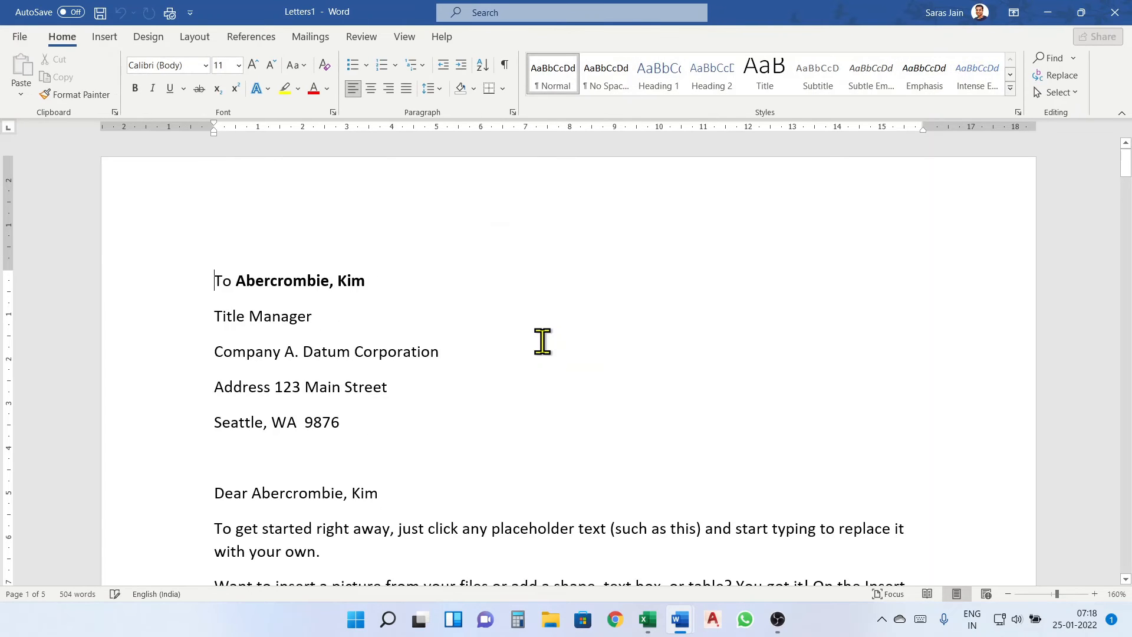
Look through the merged Letters1 document from its first page to its last
left_click_drag(1123, 159, 1104, 560)
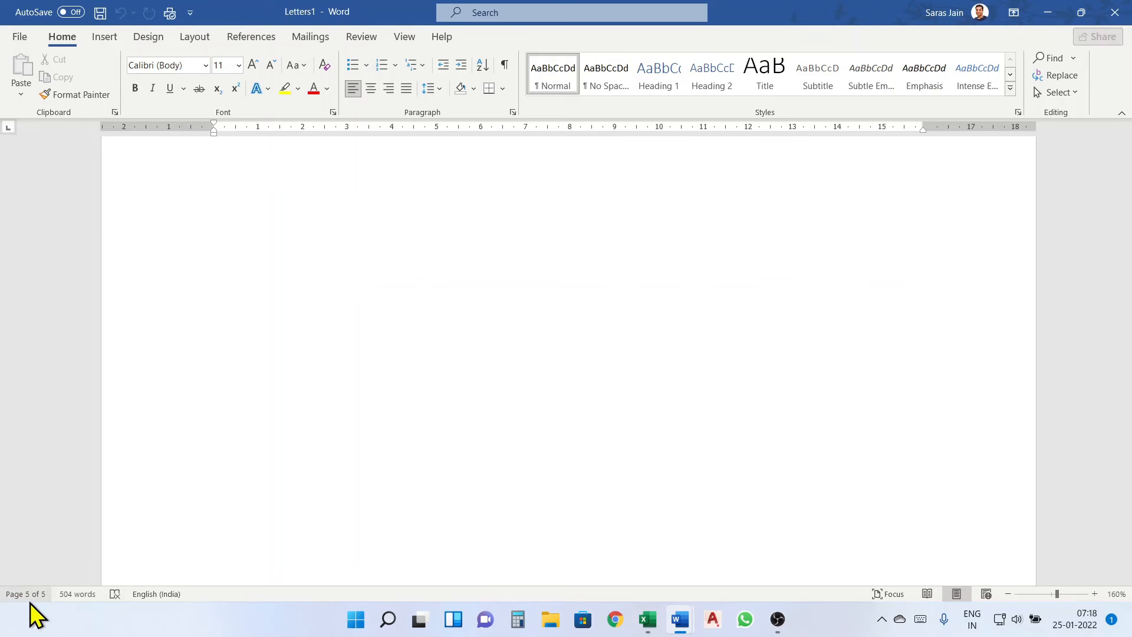
left_click_drag(1124, 543, 1125, 138)
left_click(313, 38)
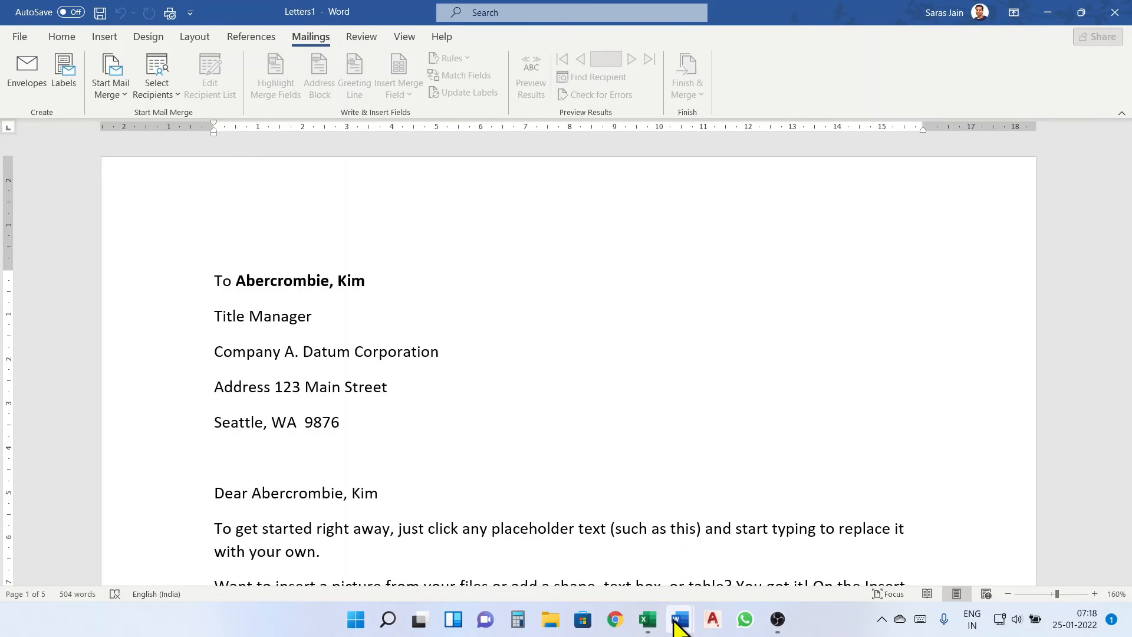
Switch from the merged document back to the main letter, Letter.docx
mouse_move(684, 629)
left_click(616, 511)
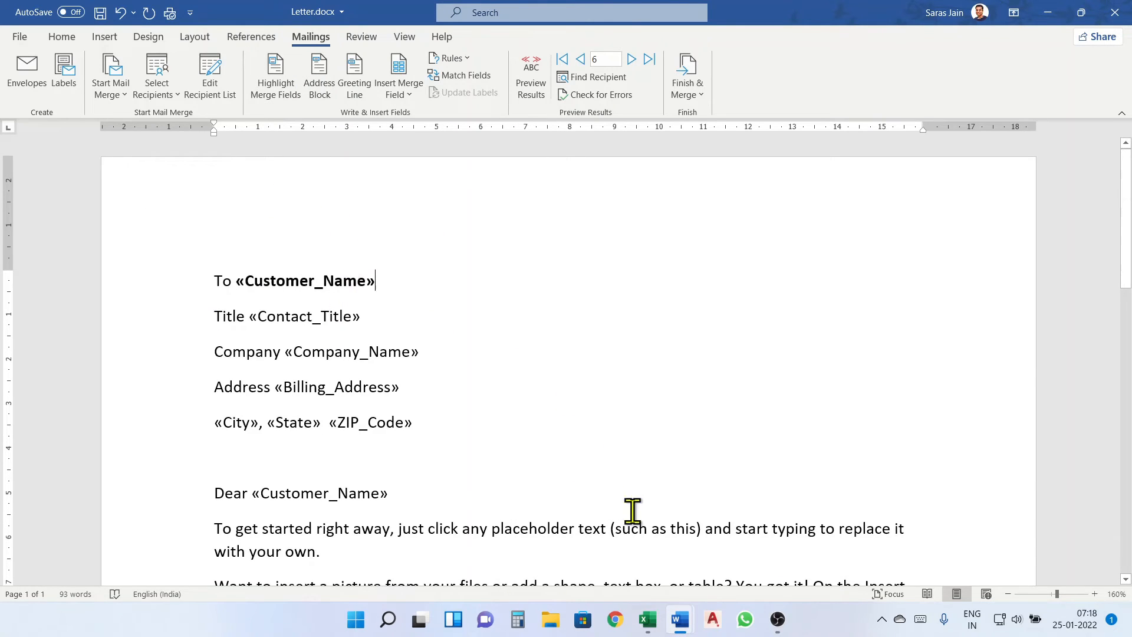
mouse_move(674, 620)
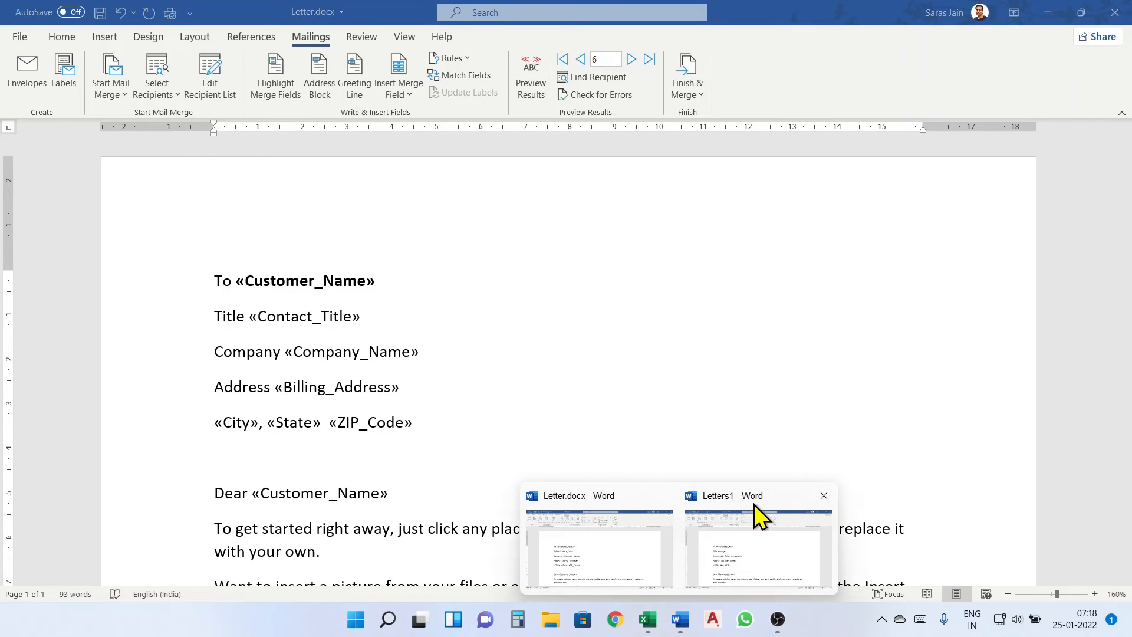
left_click(632, 546)
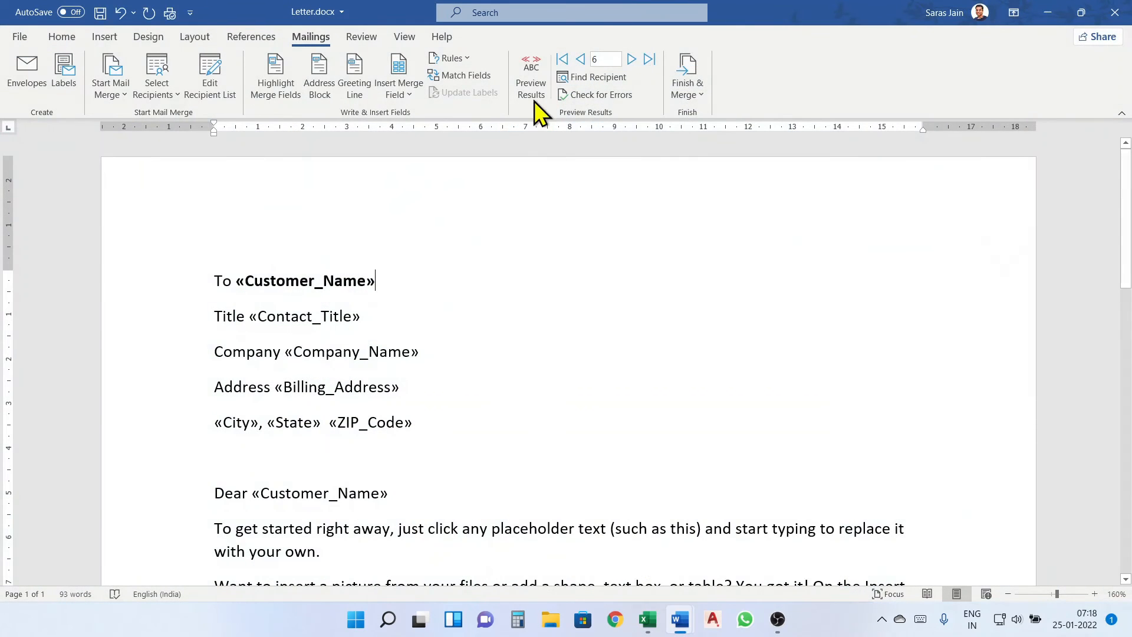
Look over the recipient field choices for merging the letter to e-mail messages, without sending anything
left_click(687, 98)
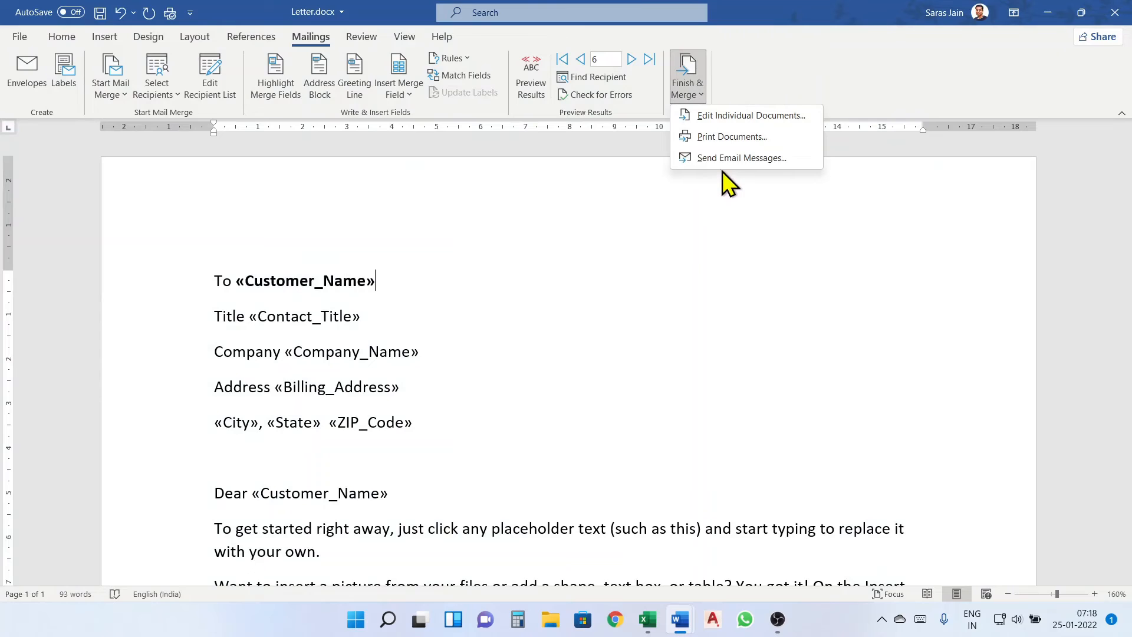
left_click(749, 157)
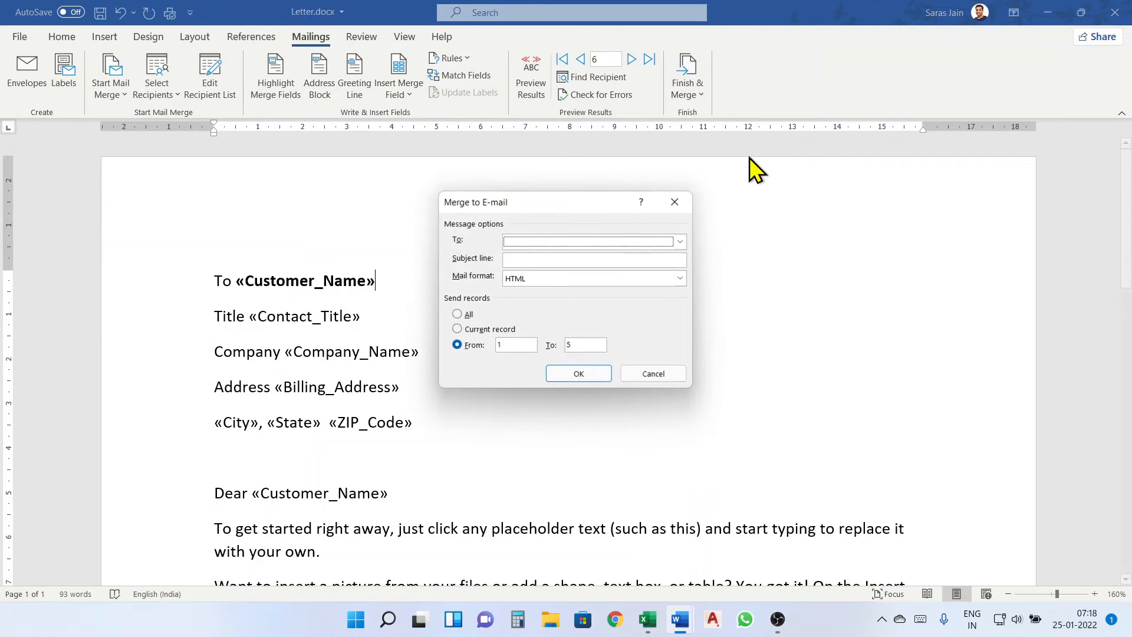
left_click(681, 242)
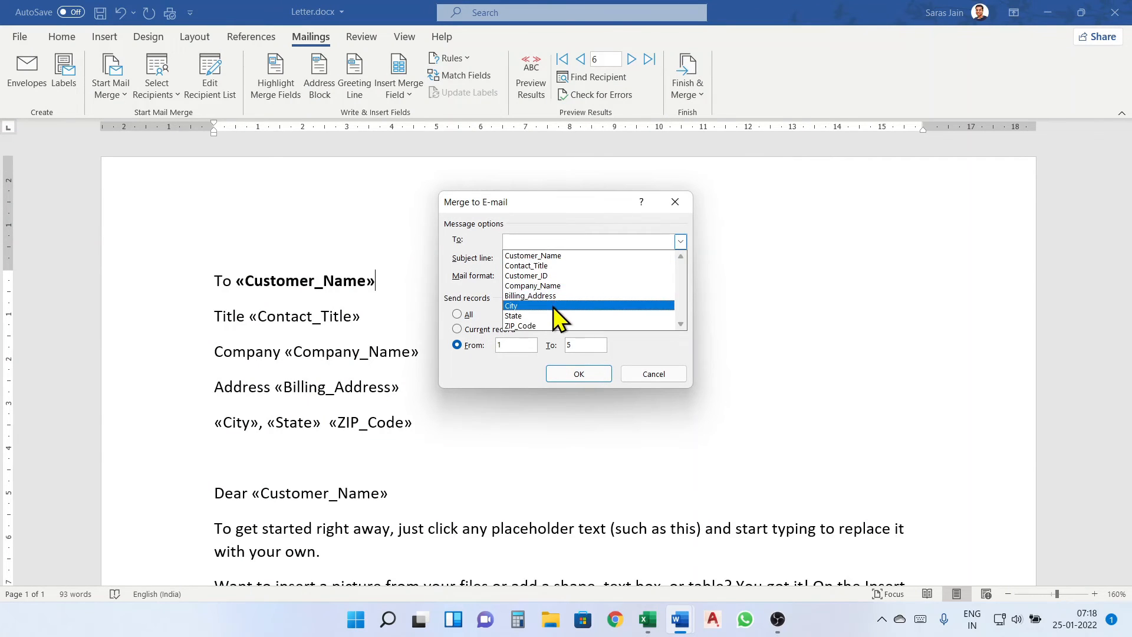
left_click(680, 240)
left_click(682, 239)
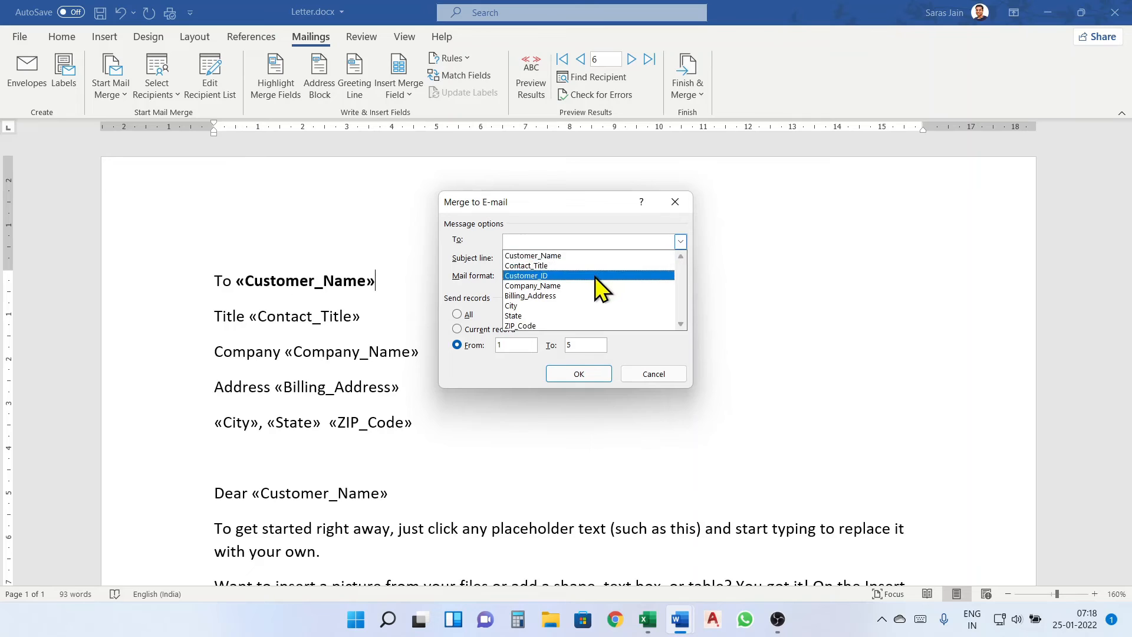
left_click(559, 239)
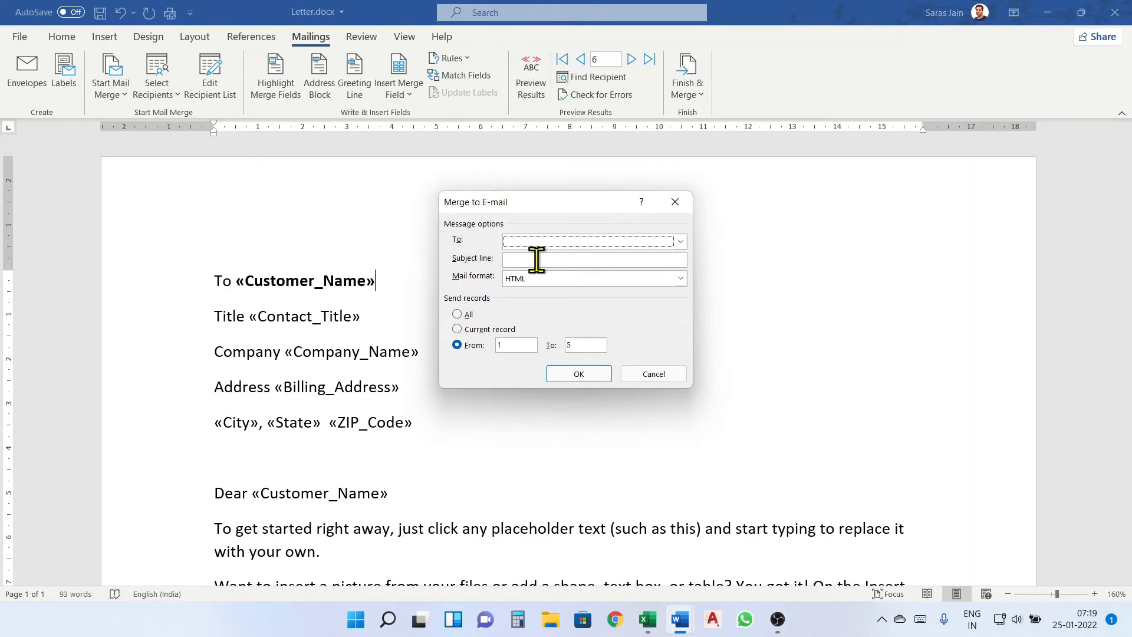
left_click(653, 374)
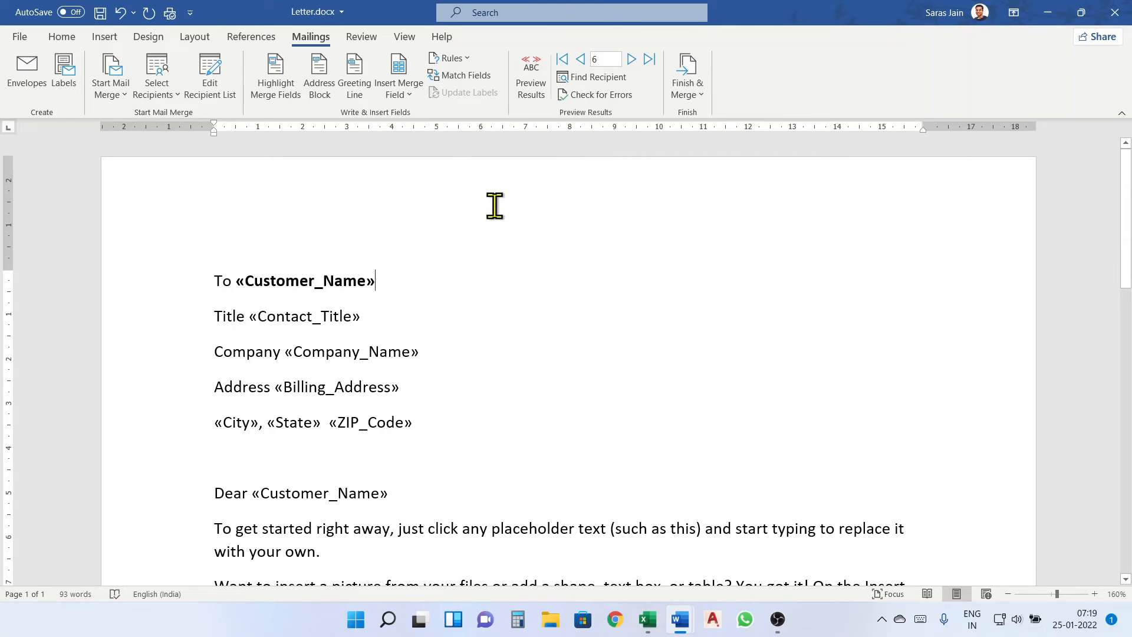
Replace the letter's Title line, including its Contact_Title field, with a line holding the Customer_ID merge field
left_click(275, 316)
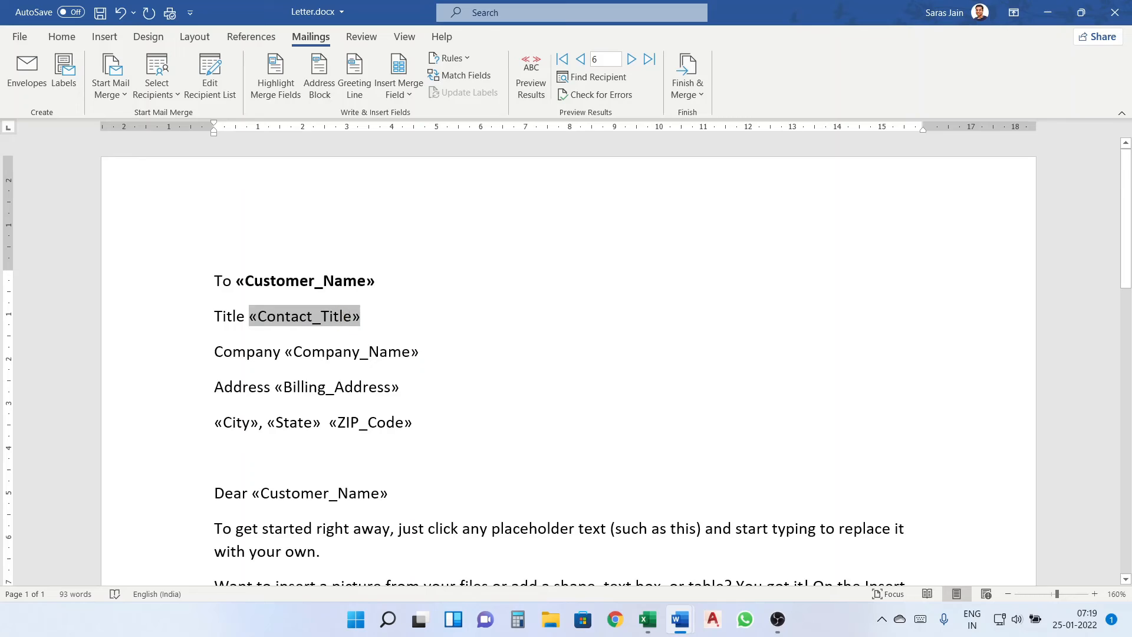
left_click(356, 317)
left_click(370, 316)
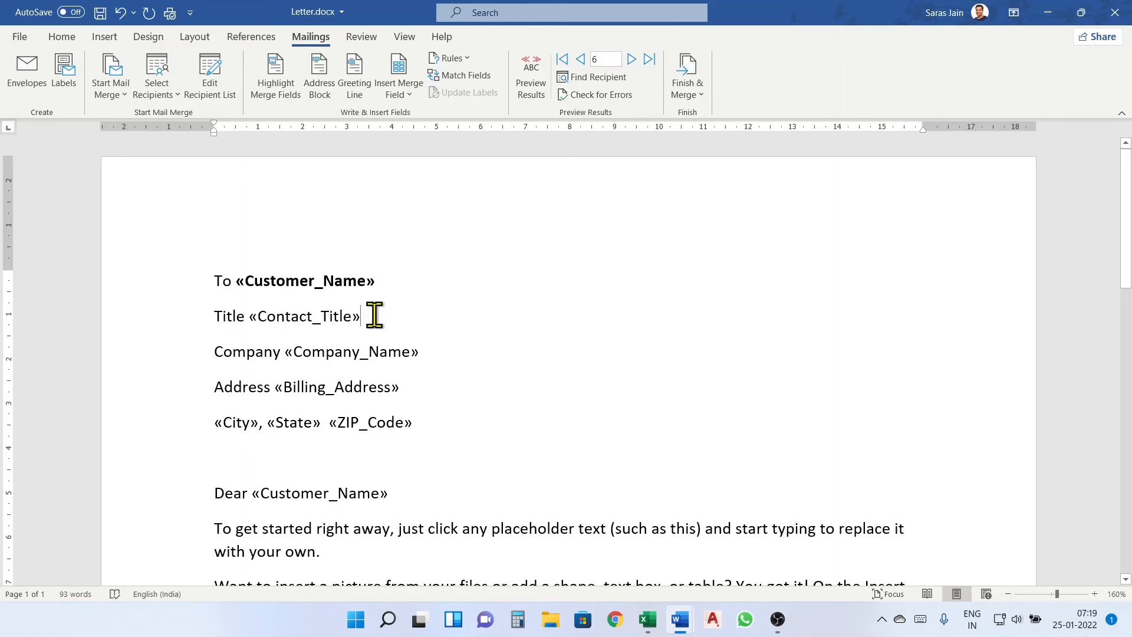
key("BackSpace")
key("BackSpace")
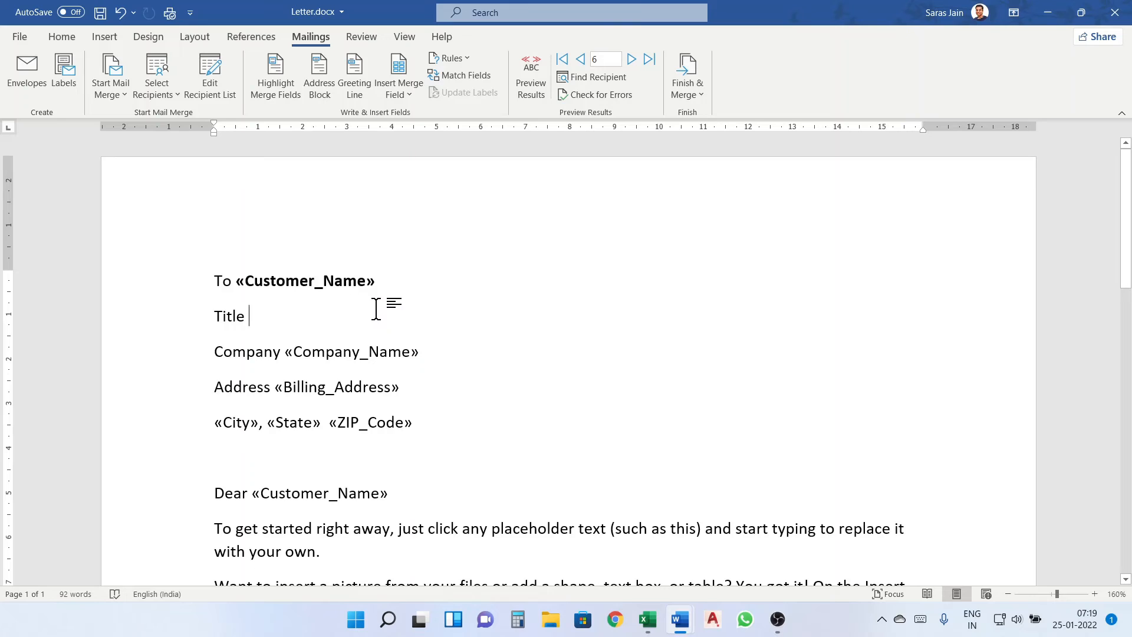
left_click_drag(257, 319, 216, 322)
key("Delete")
key("Delete")
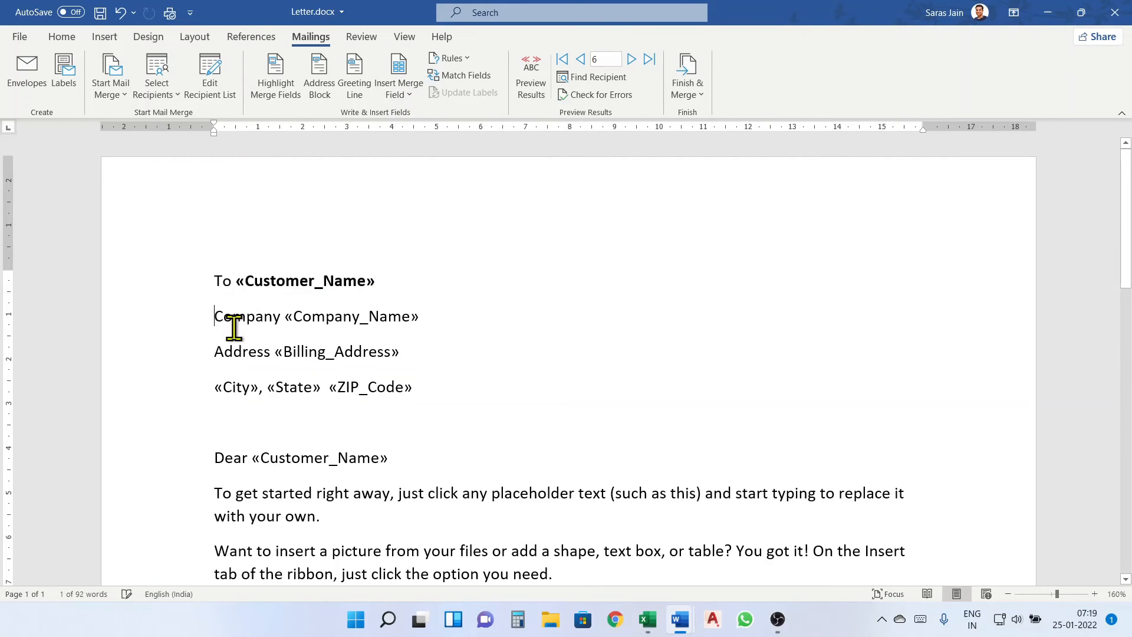
key("Return")
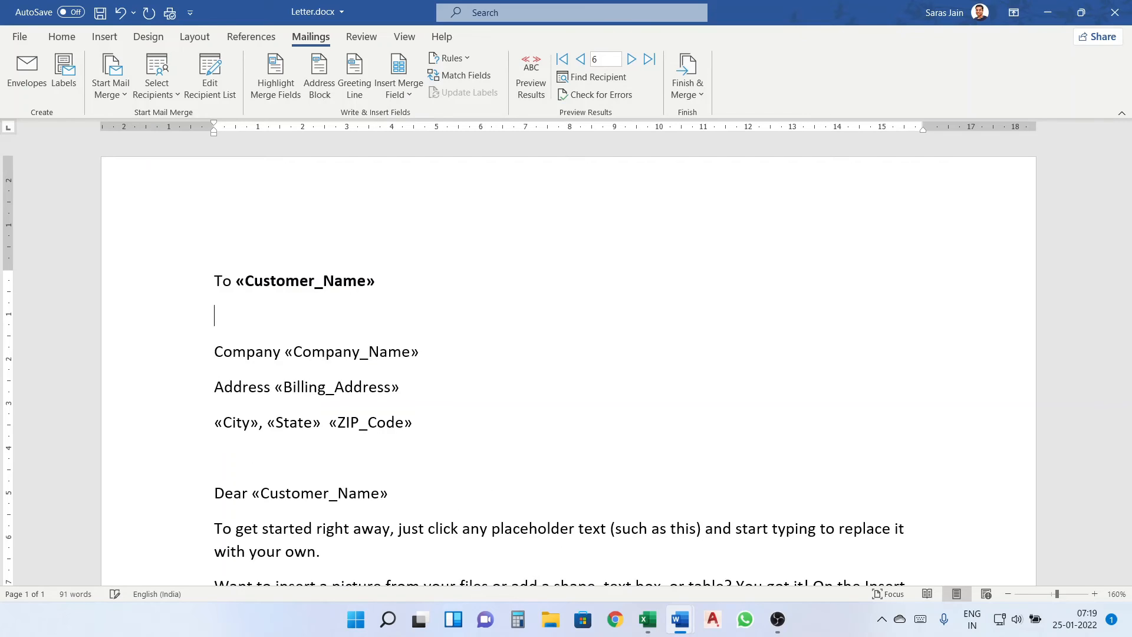
left_click(398, 89)
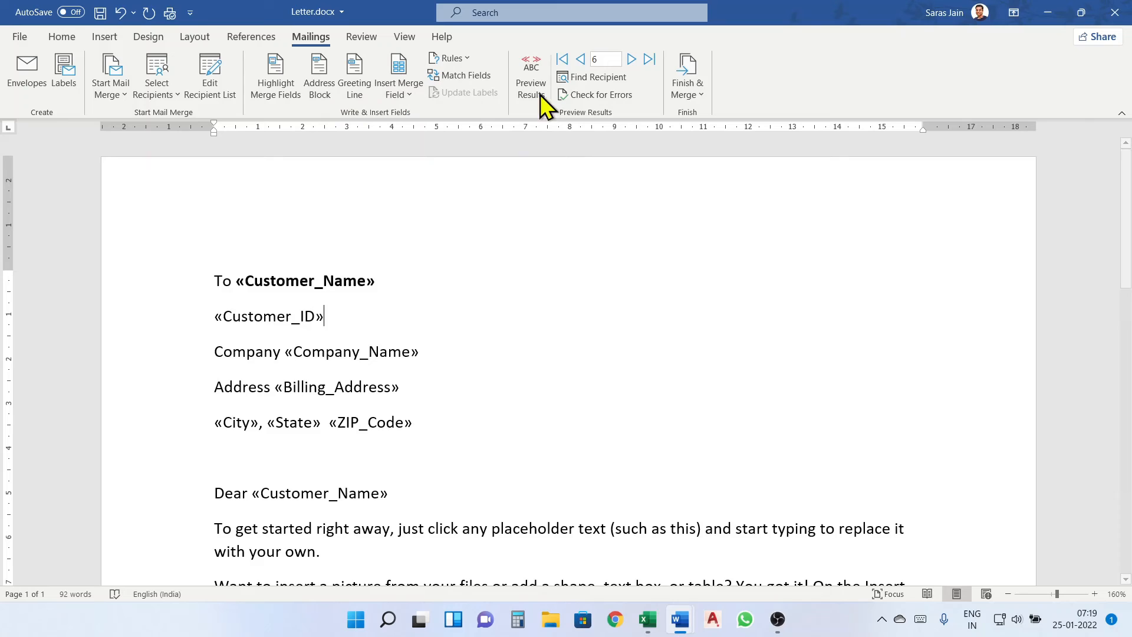
Preview the merge results and step back through the recipients to record 1
left_click(534, 78)
left_click(581, 59)
left_click(581, 59)
left_click(581, 59)
left_click(581, 59)
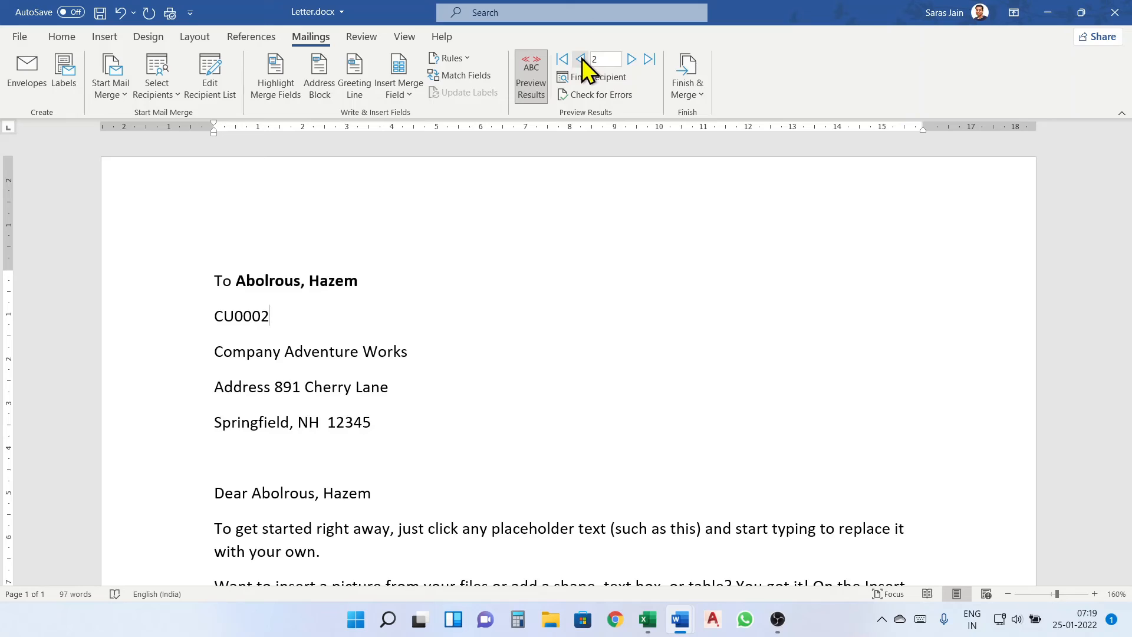
left_click(581, 59)
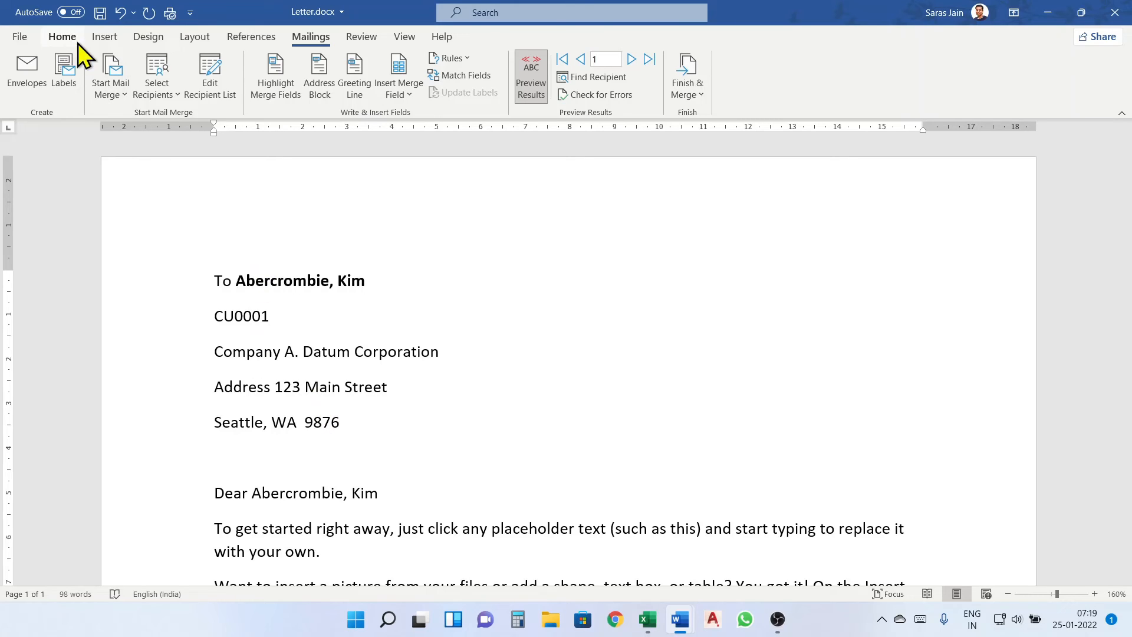
Save Letter.docx and close both the letter and the Customer List.xlsx workbook
left_click(108, 88)
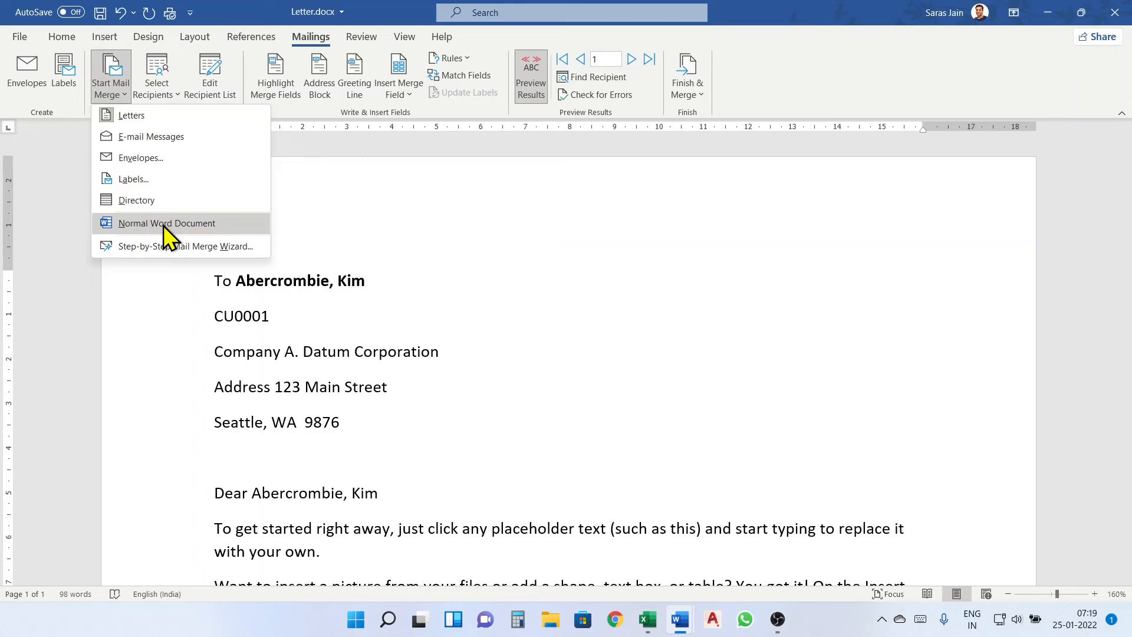
left_click(359, 321)
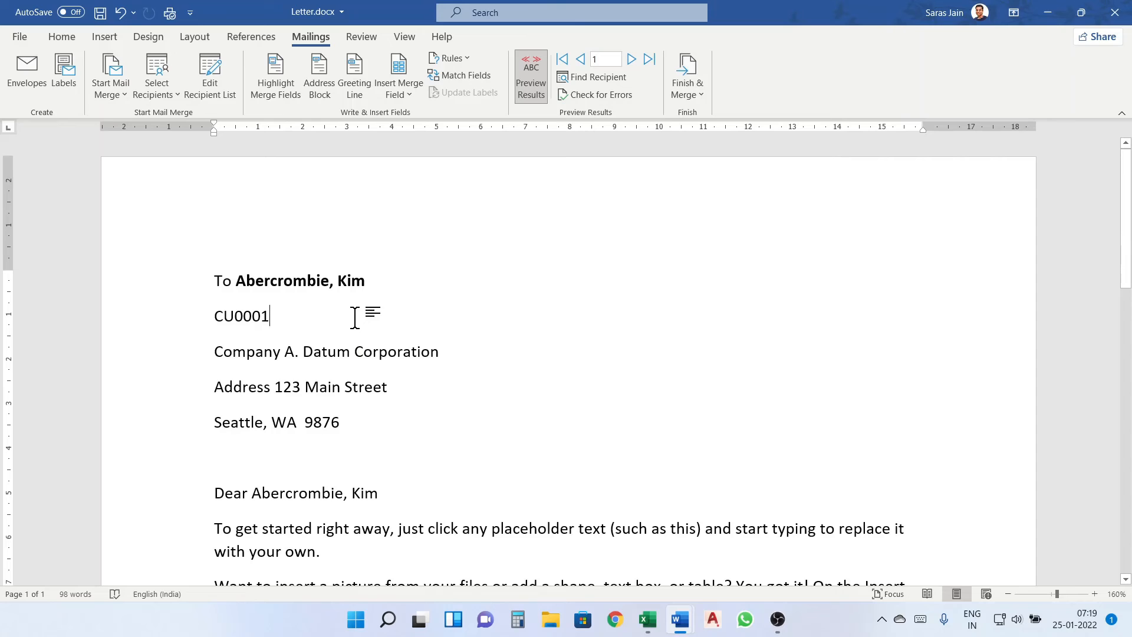
key("ctrl+s")
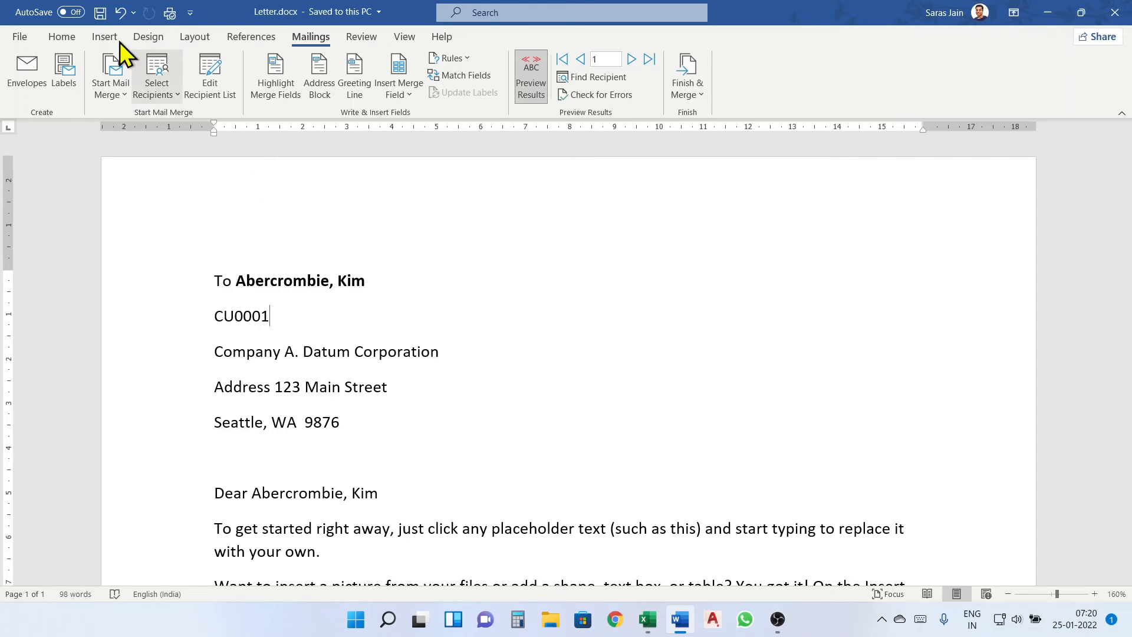
left_click(1113, 11)
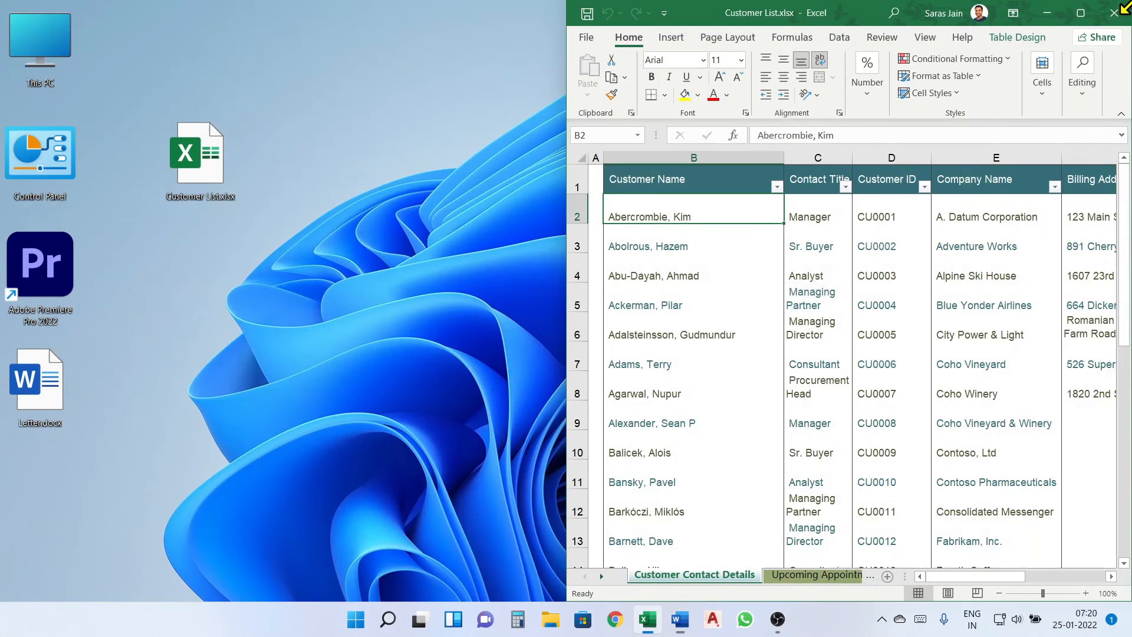
left_click(1114, 12)
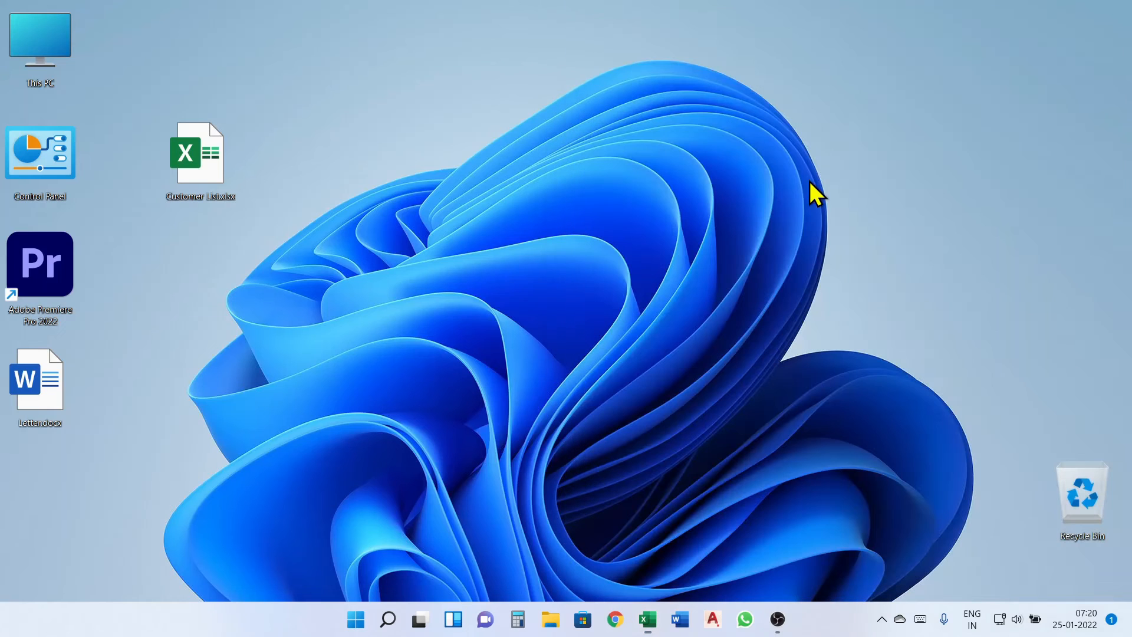
Place Letter.docx below Customer List.xlsx on the desktop and reopen it once with its linked data, returning to the desktop
left_click_drag(35, 398, 206, 272)
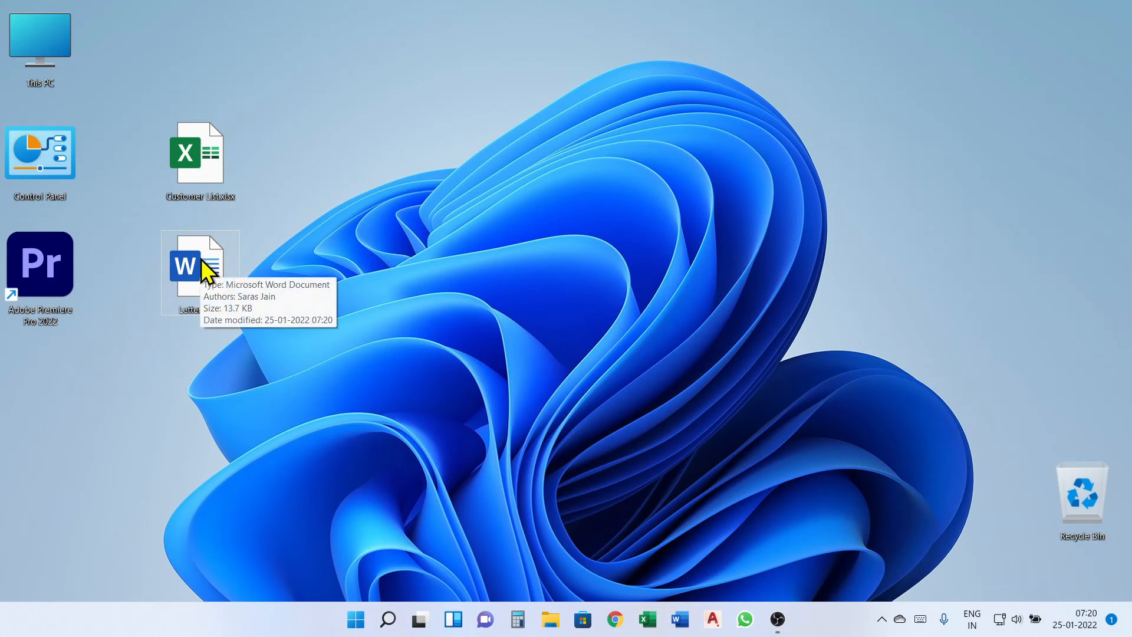
double_click(206, 272)
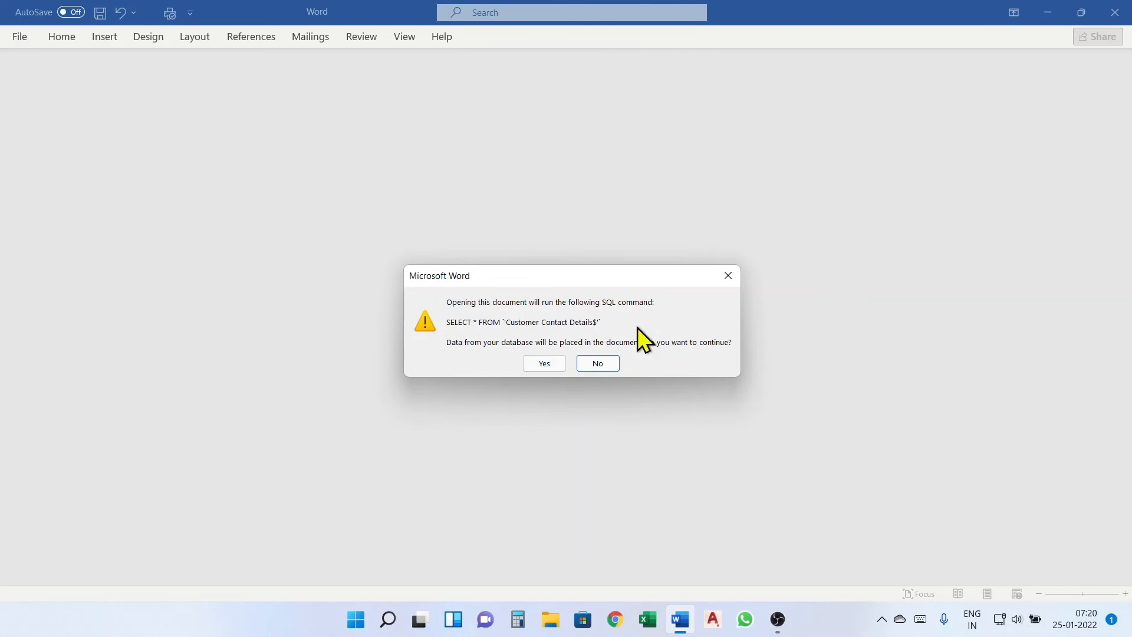
left_click(543, 364)
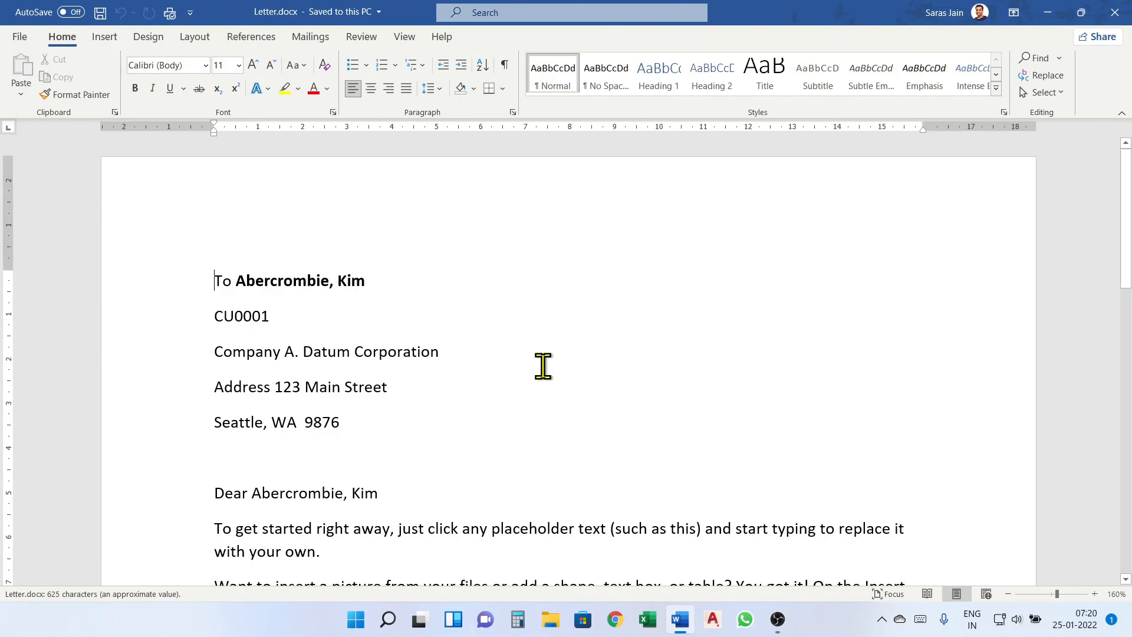
key("super+d")
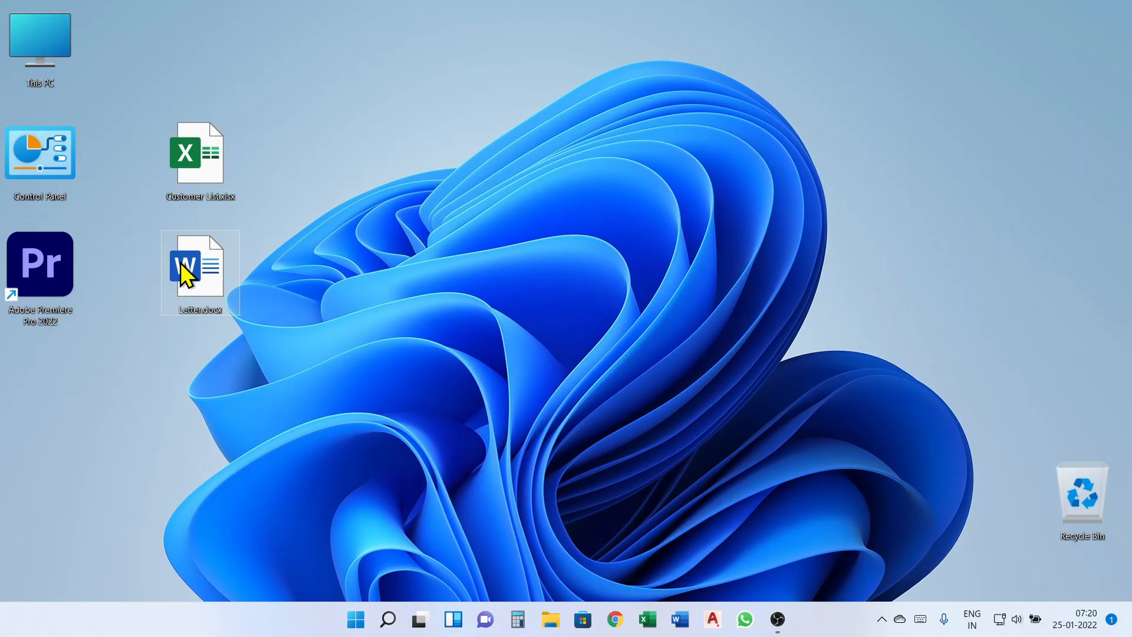
Move Customer List.xlsx from the desktop to the root of drive D:
right_click(212, 155)
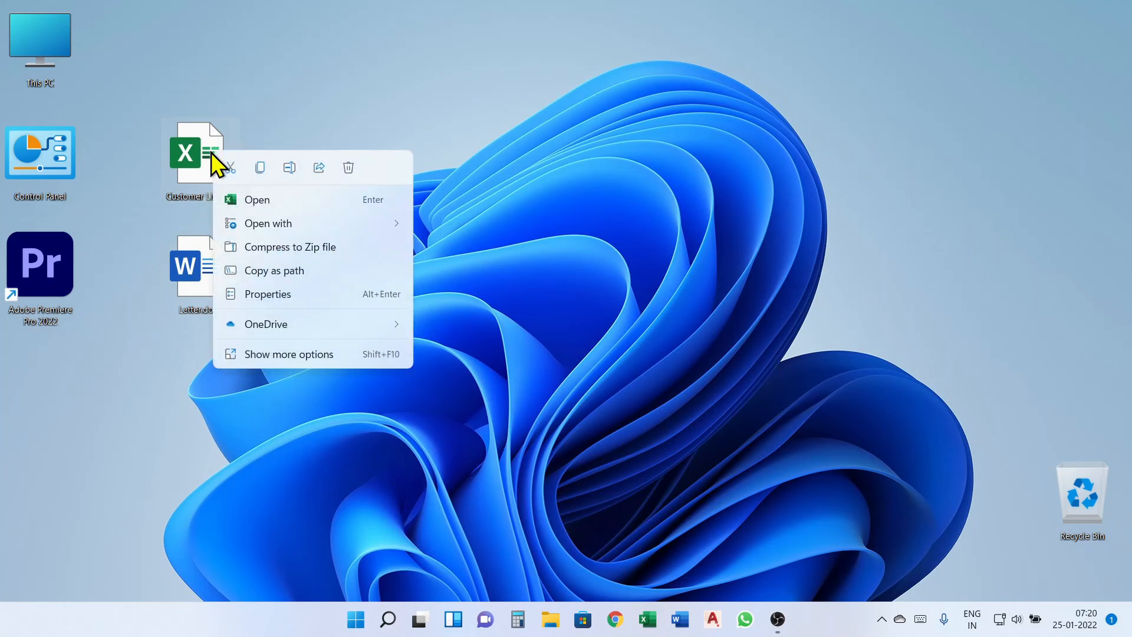
key("Escape")
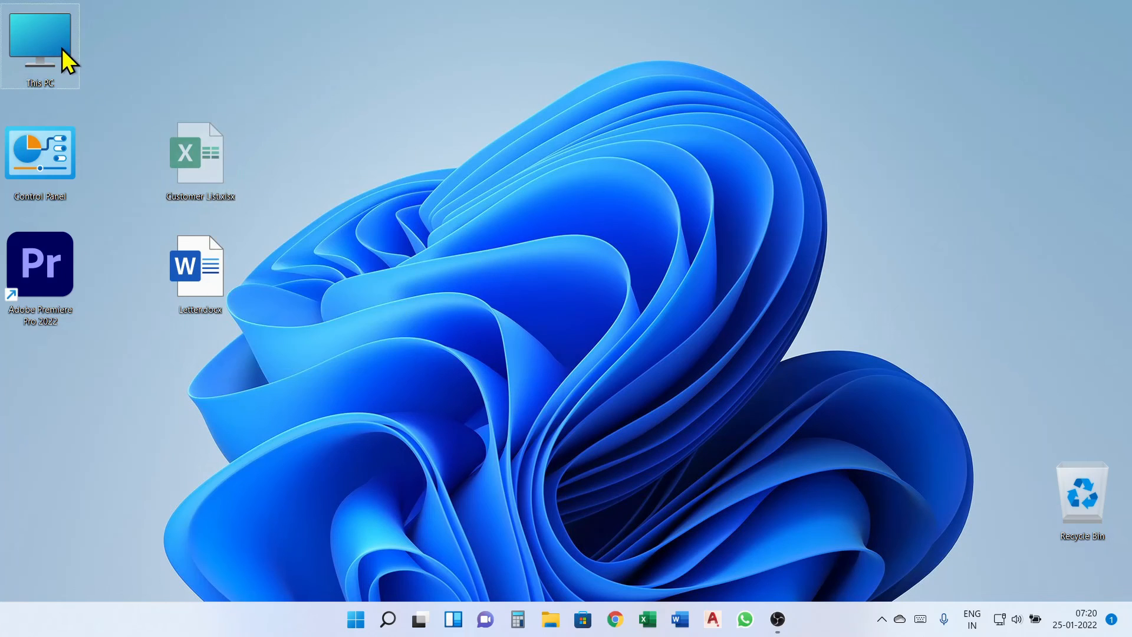
double_click(61, 54)
double_click(369, 228)
right_click(372, 308)
left_click(387, 322)
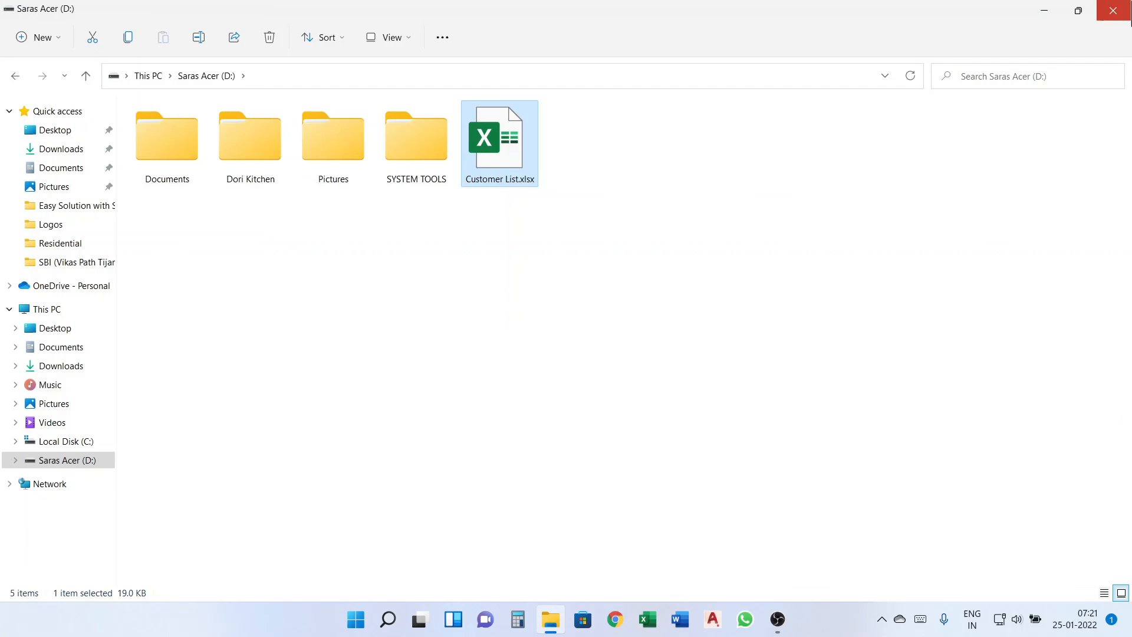
left_click(1113, 10)
Reopen Letter.docx, allow its SQL query, and accept the unchanged data link properties for the old source path
double_click(204, 279)
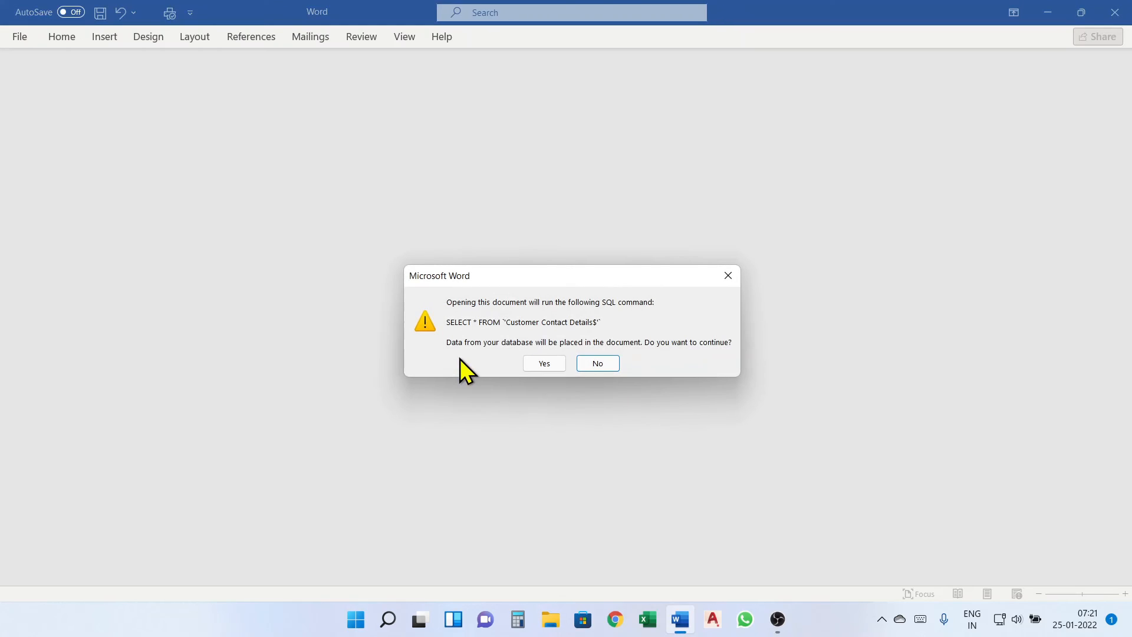
left_click(539, 364)
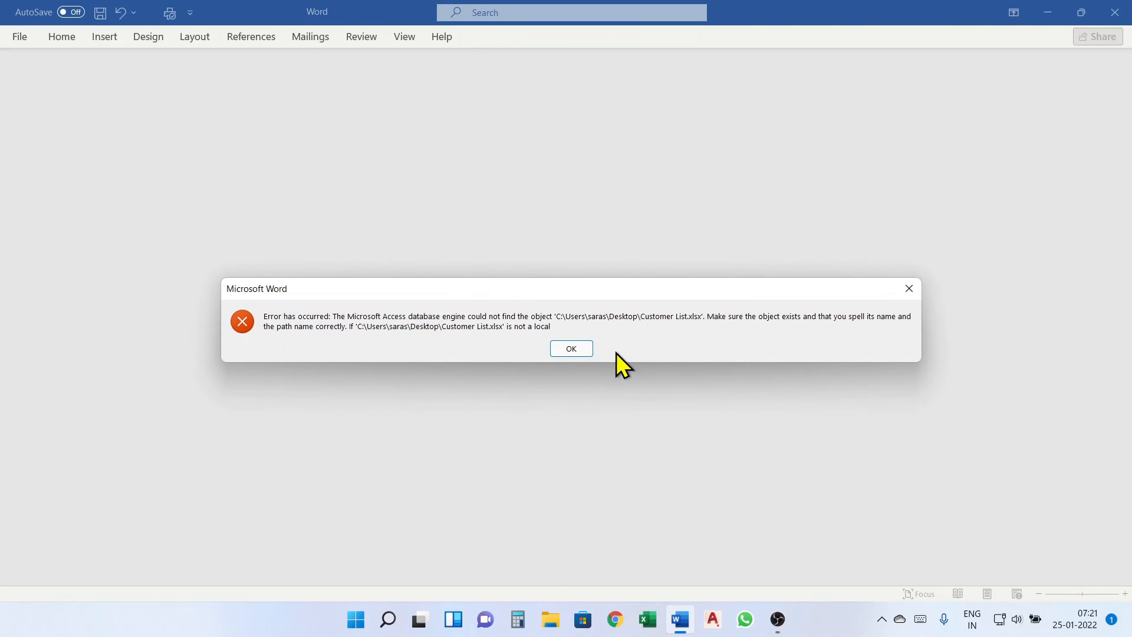
left_click(569, 349)
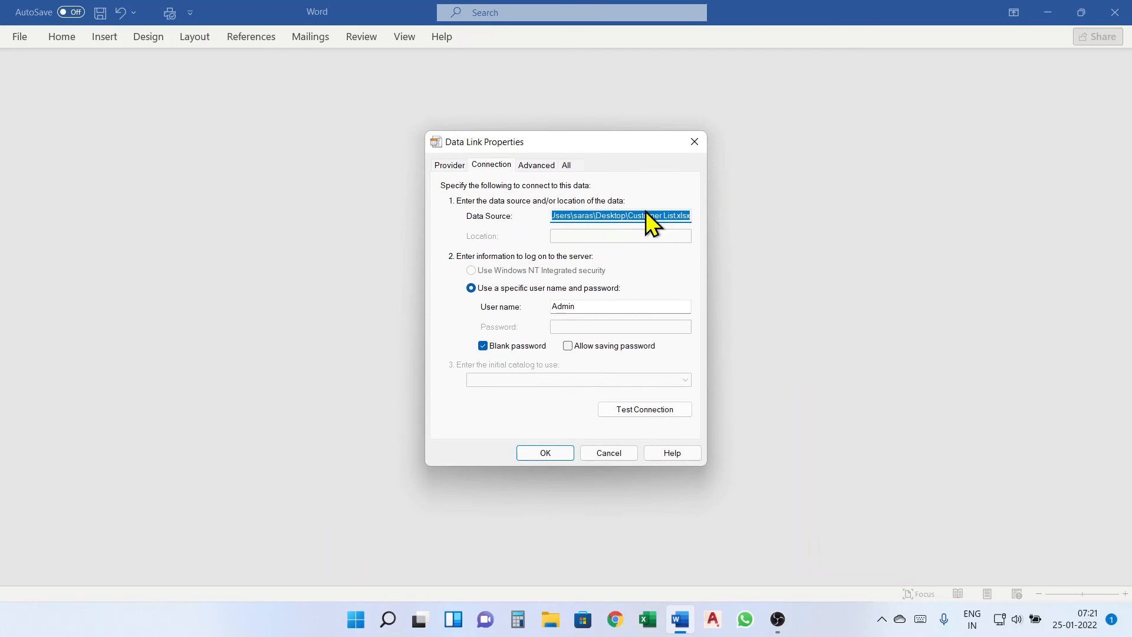
left_click(554, 453)
left_click(573, 347)
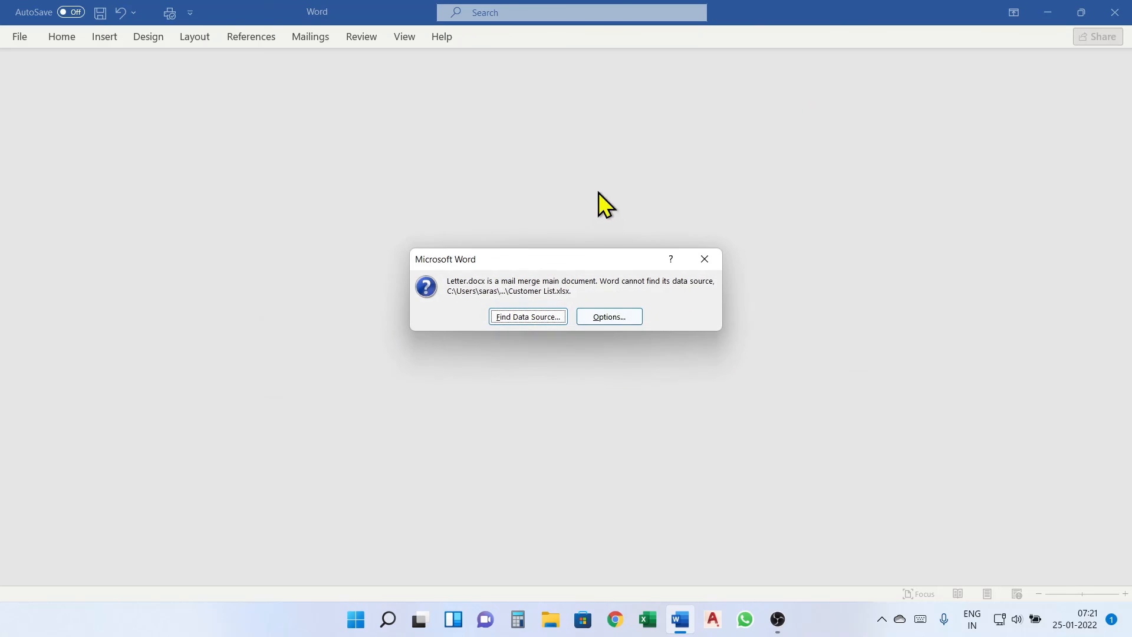
Relink the letter to Customer List.xlsx on drive D:, using the 'Customer Contact Details$' table with column headers in the first row
left_click(526, 319)
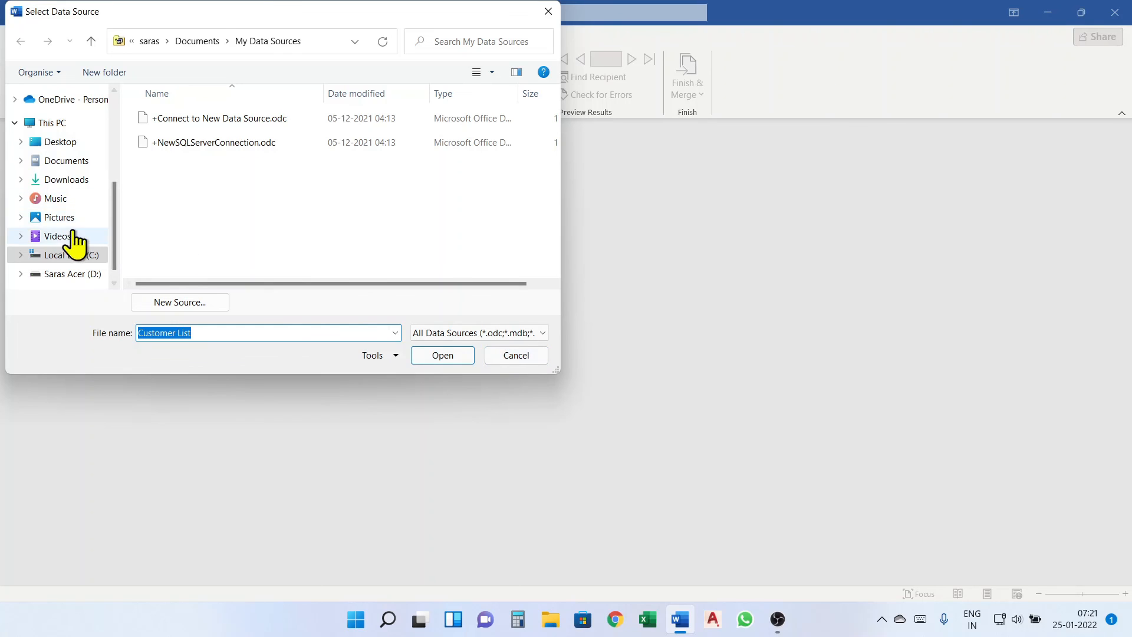
scroll(70, 250, "down", 1)
left_click(71, 250)
double_click(197, 218)
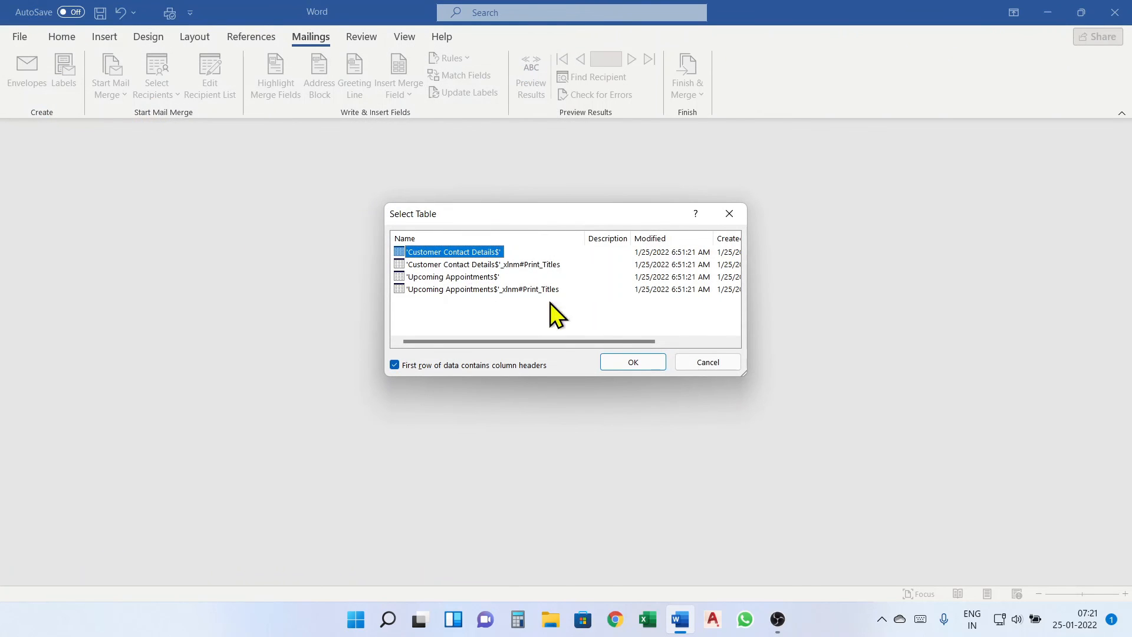
left_click(632, 362)
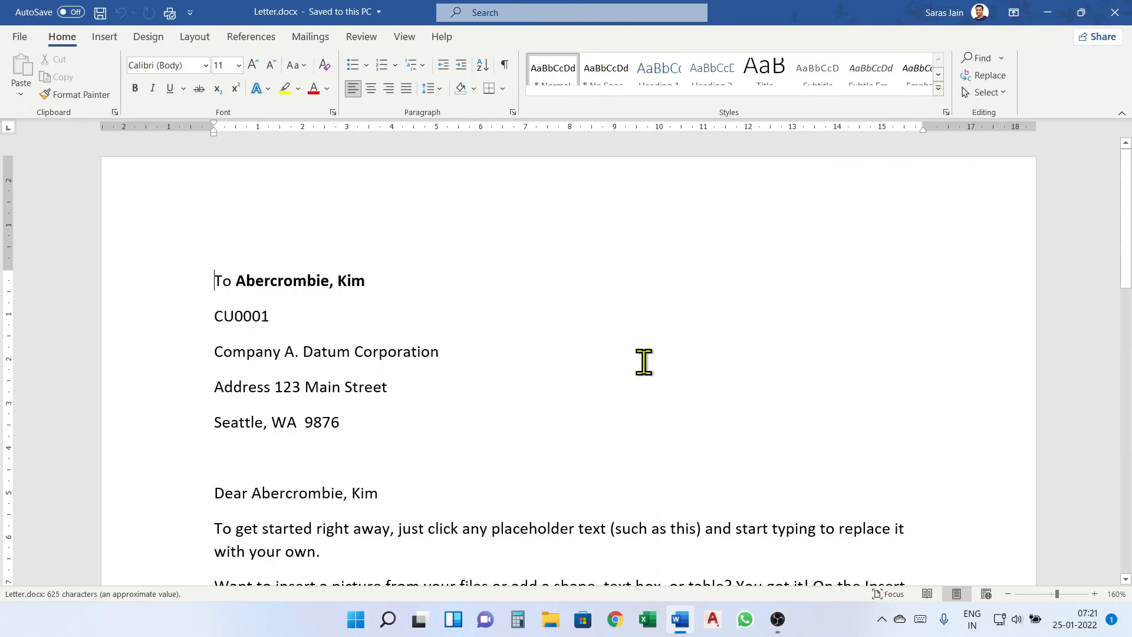
Step through the previewed letters from record 1 to record 4 to check the relinked data
left_click(311, 36)
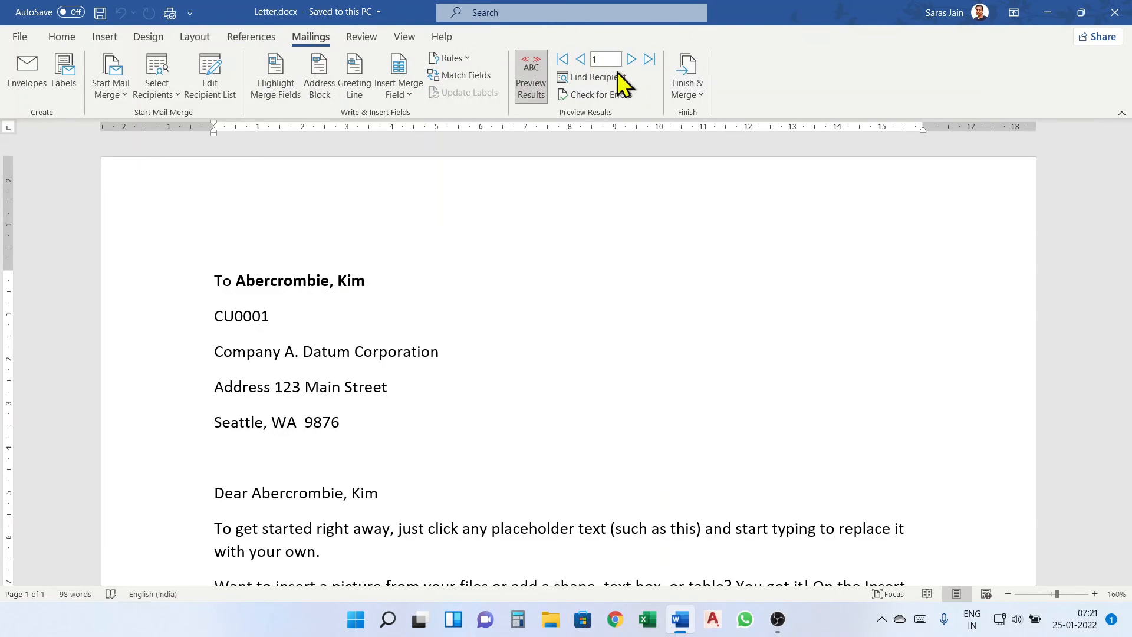
left_click(632, 57)
left_click(631, 56)
left_click(632, 56)
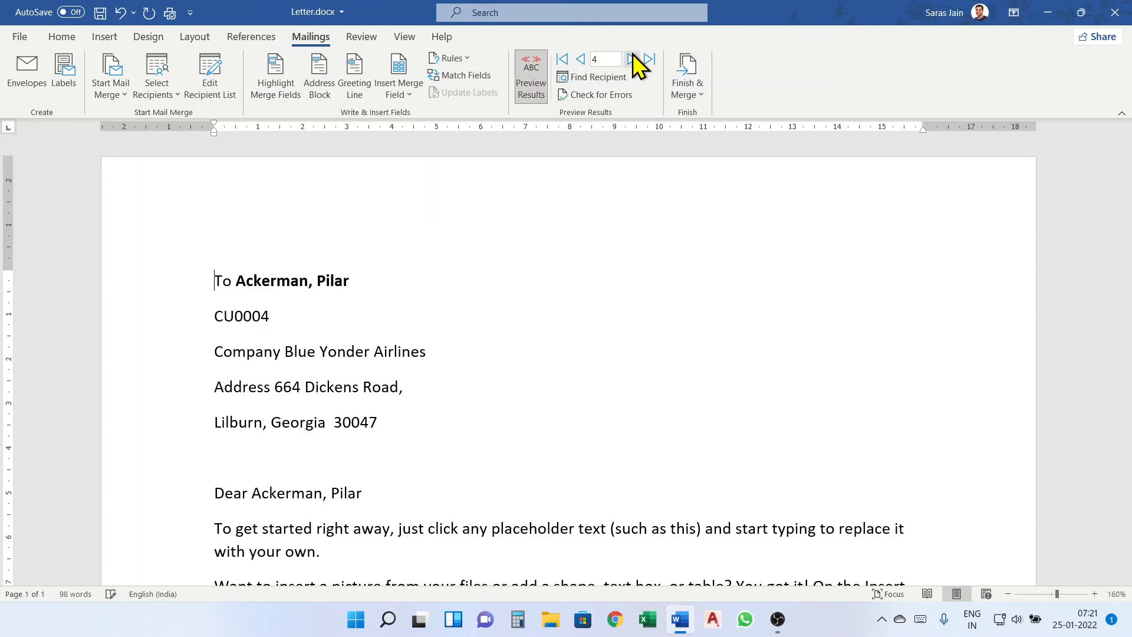